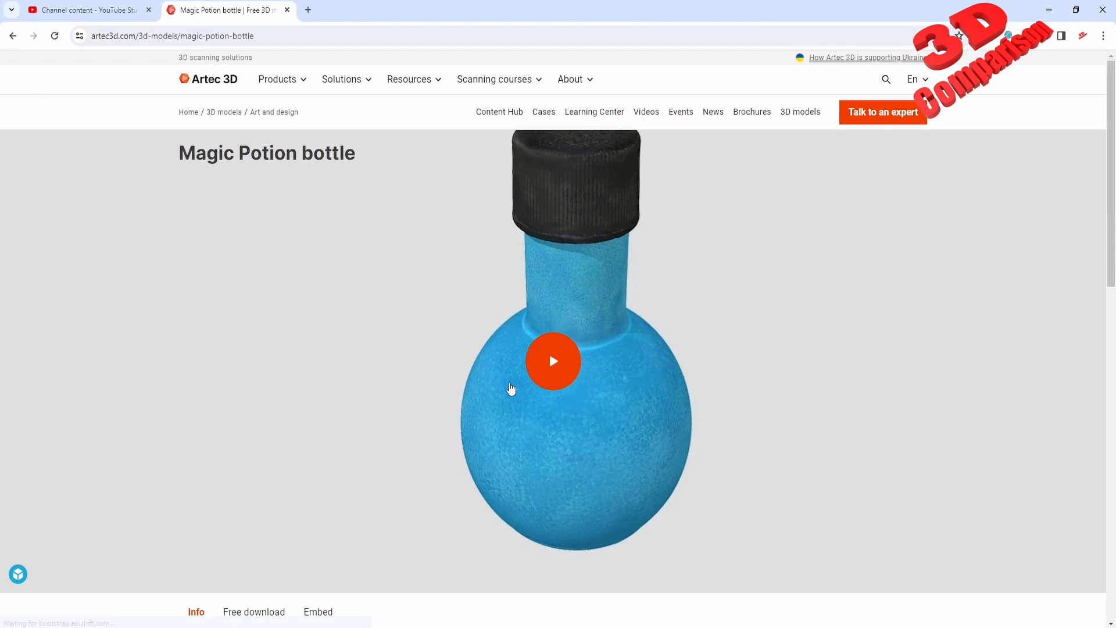
Download the free STL version of the Magic Potion bottle model from its page
{"action": "scroll", "coordinate": [516, 498], "scroll_direction": "down", "scroll_amount": 4}
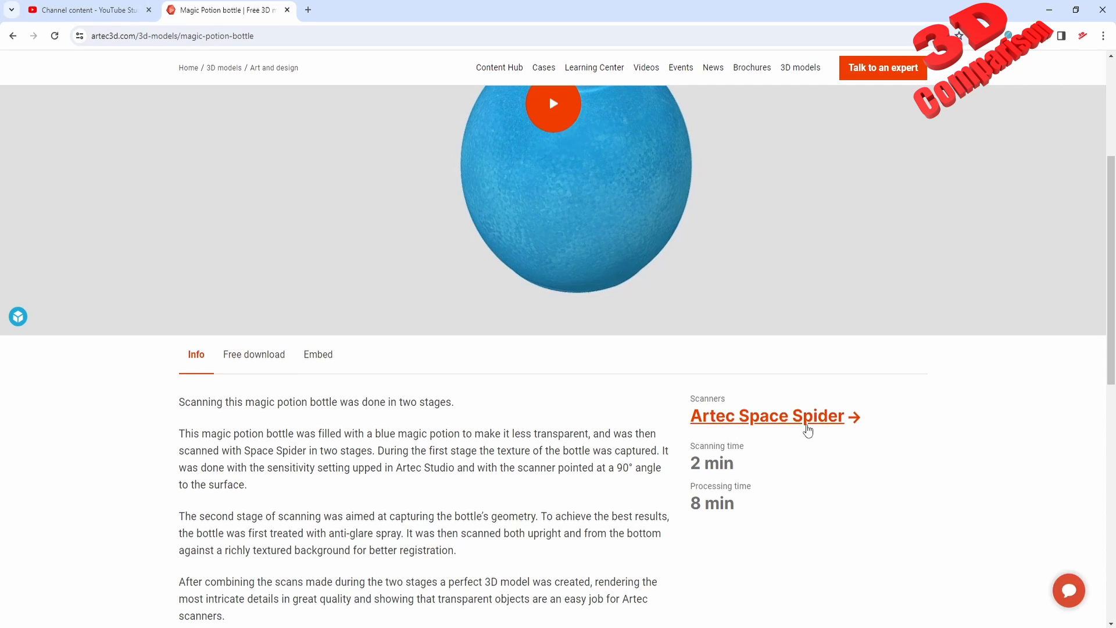
{"action": "scroll", "coordinate": [622, 465], "scroll_direction": "down", "scroll_amount": 2}
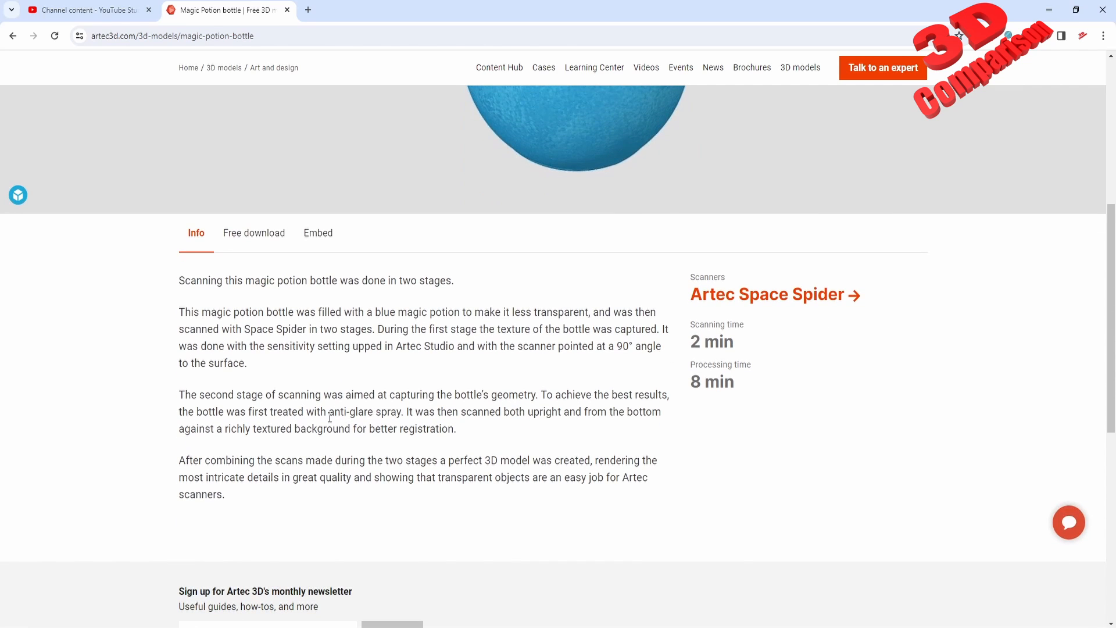
{"action": "scroll", "coordinate": [534, 465], "scroll_direction": "up", "scroll_amount": 1}
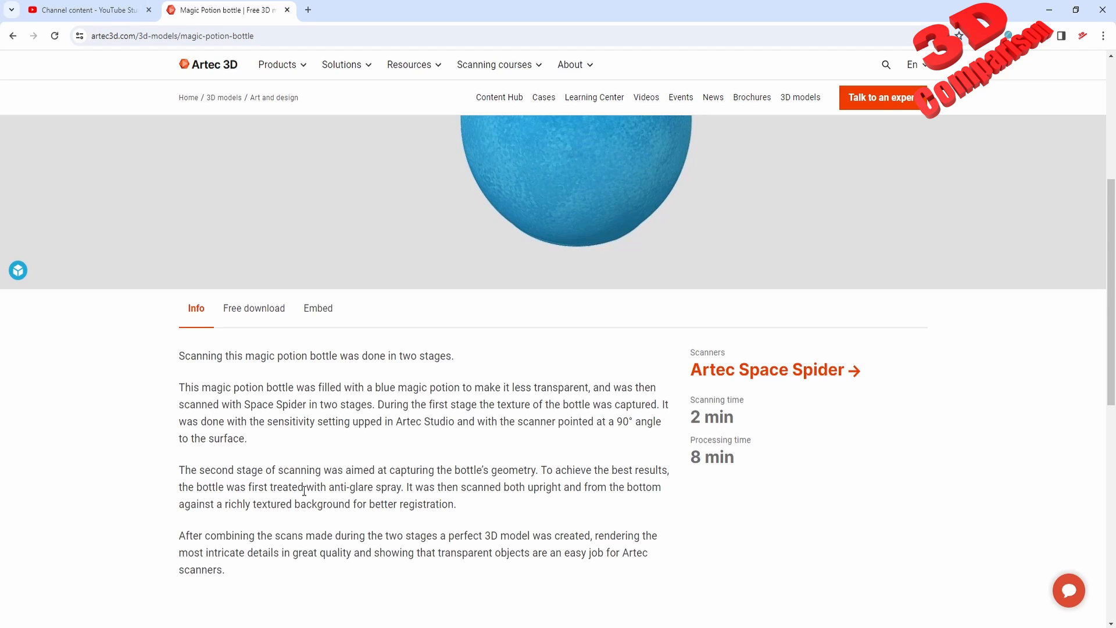
{"action": "scroll", "coordinate": [353, 501], "scroll_direction": "up", "scroll_amount": 2}
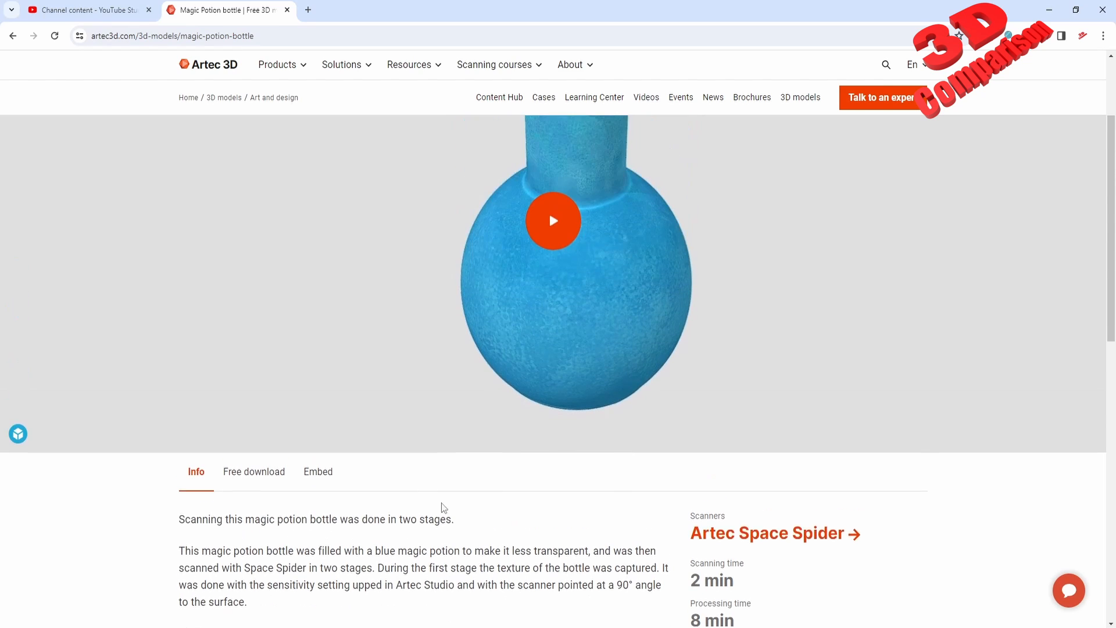
{"action": "left_click", "coordinate": [269, 493]}
{"action": "scroll", "coordinate": [270, 494], "scroll_direction": "down", "scroll_amount": 2}
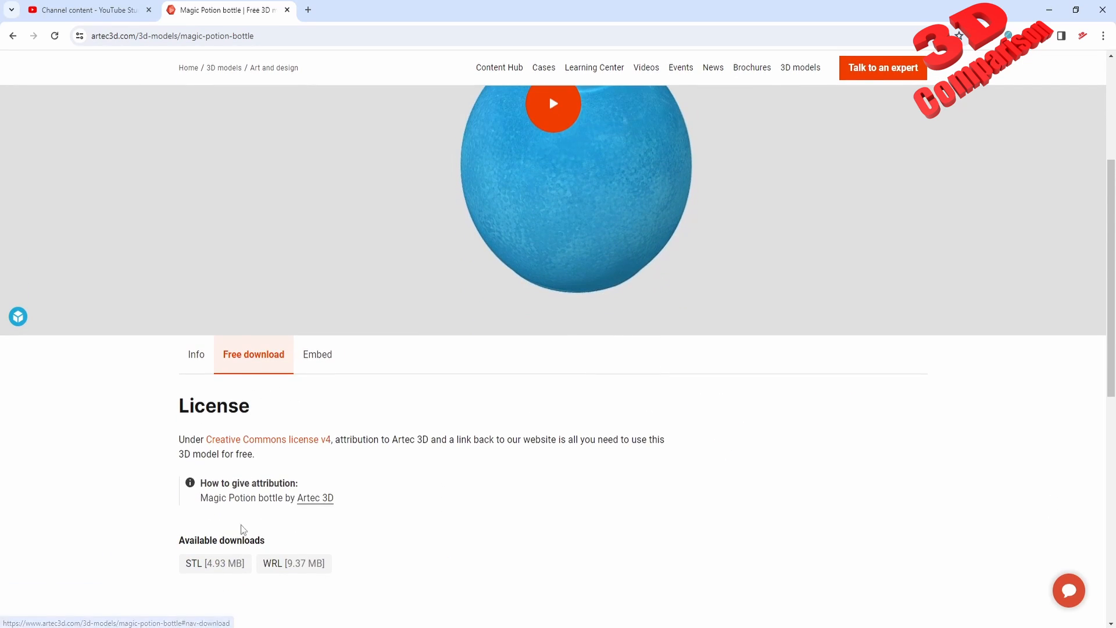
{"action": "left_click", "coordinate": [227, 566]}
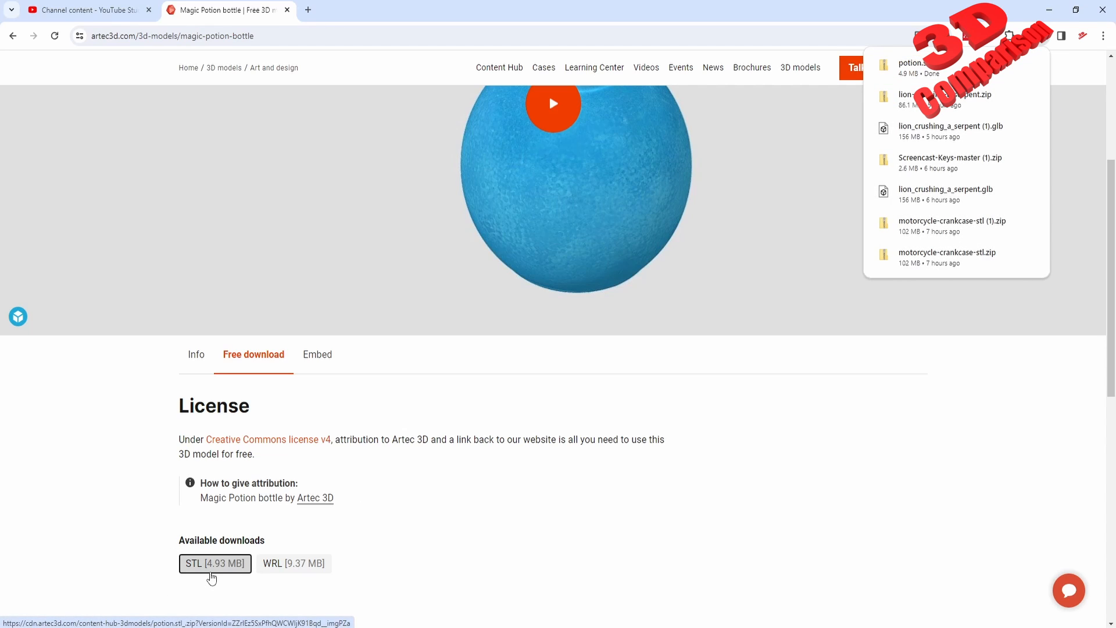
Extract the downloaded potion.stl_ archive into its own folder and locate the Potion STL file inside it
{"action": "left_click", "coordinate": [1006, 68]}
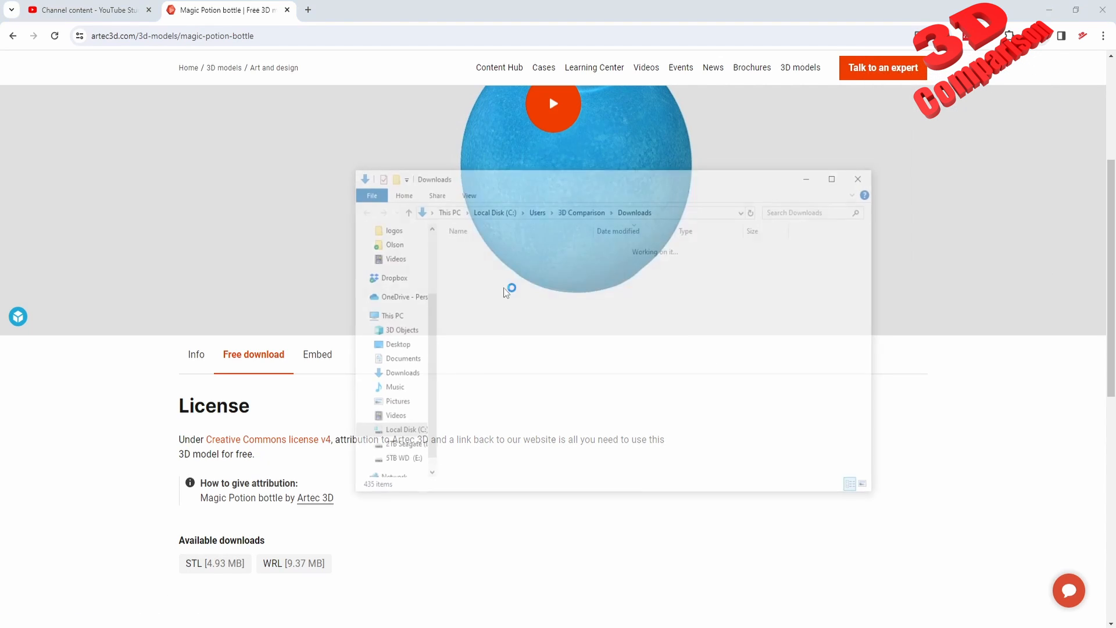
{"action": "right_click_drag", "start_coordinate": [486, 264], "coordinate": [856, 307]}
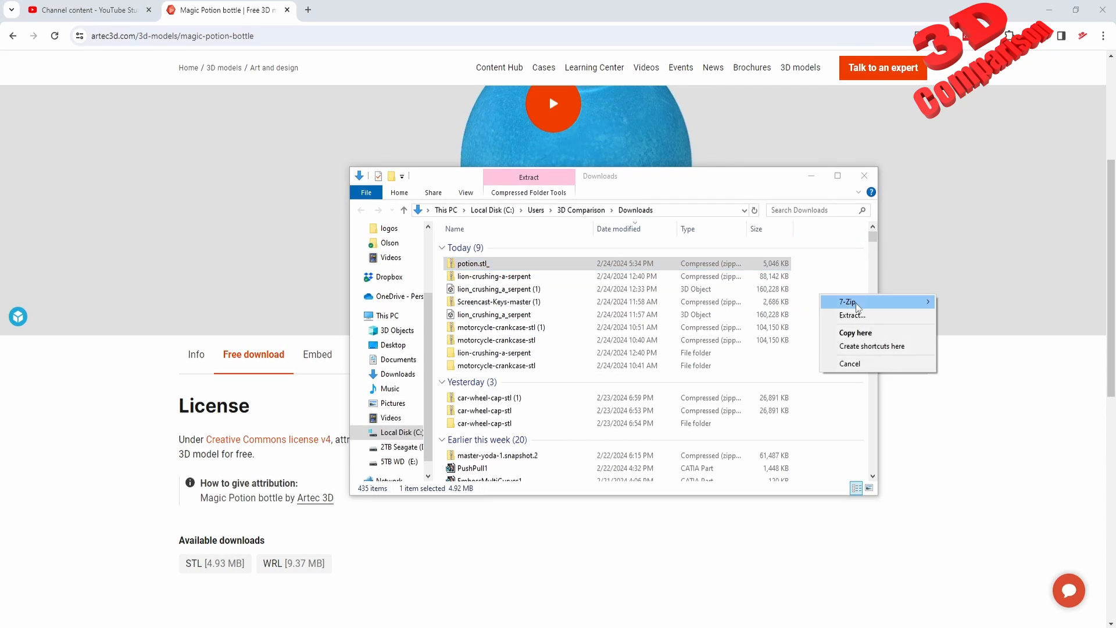
{"action": "mouse_move", "coordinate": [857, 307]}
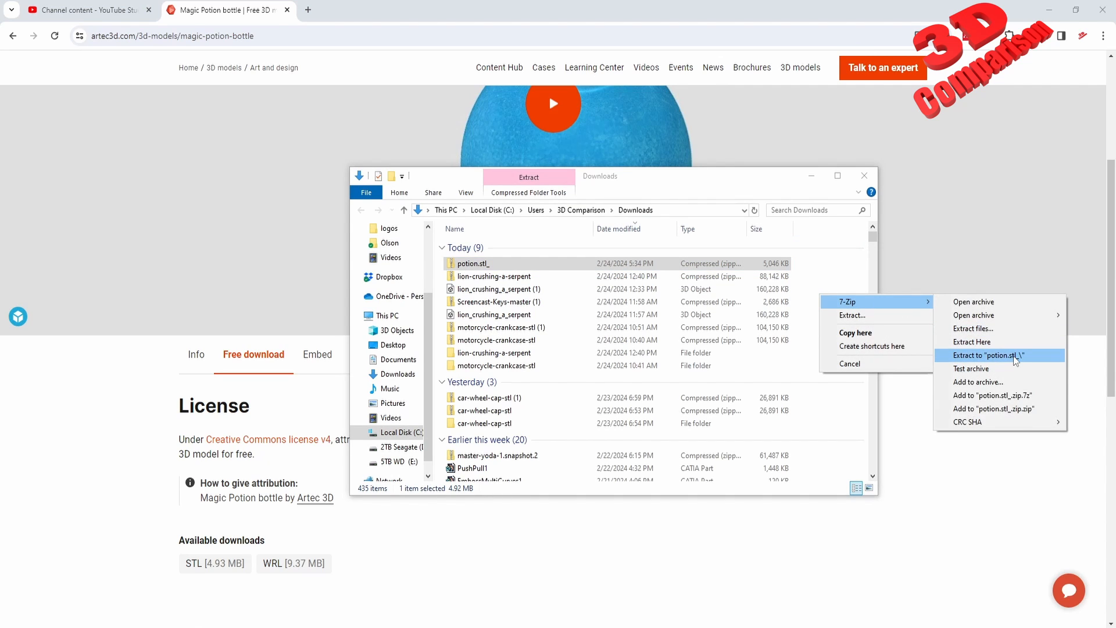
{"action": "left_click", "coordinate": [1014, 355]}
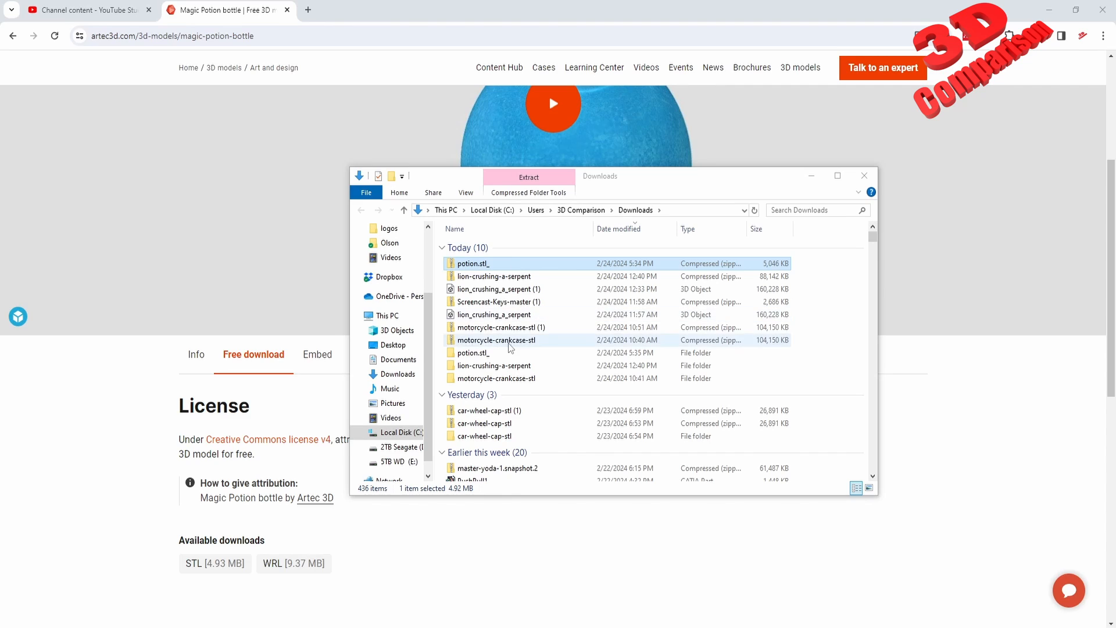
{"action": "double_click", "coordinate": [493, 353]}
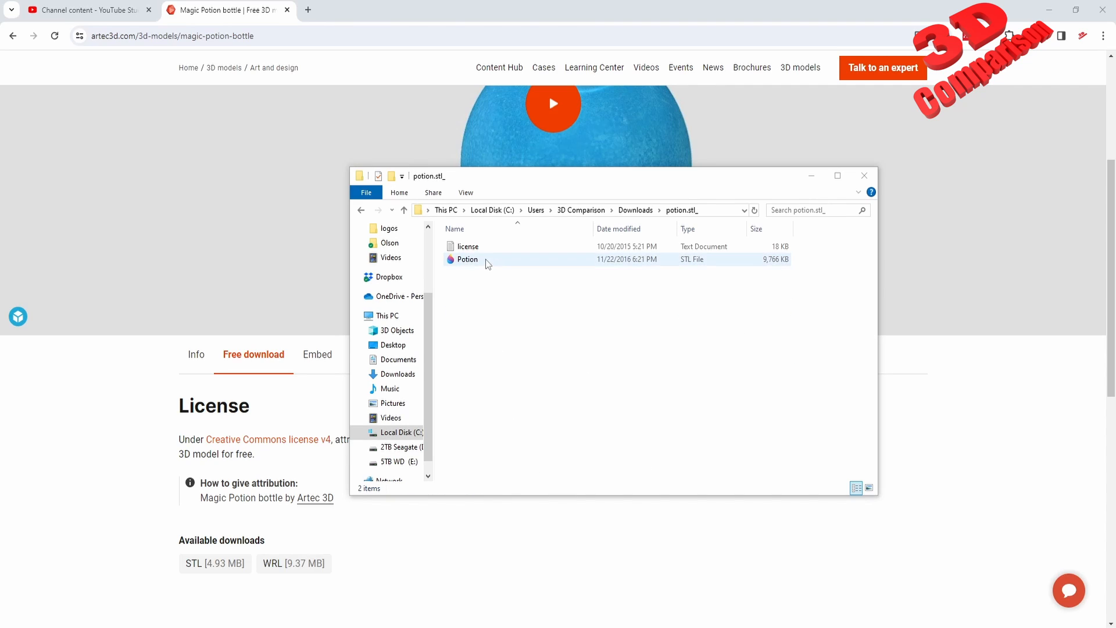
{"action": "left_click", "coordinate": [487, 262]}
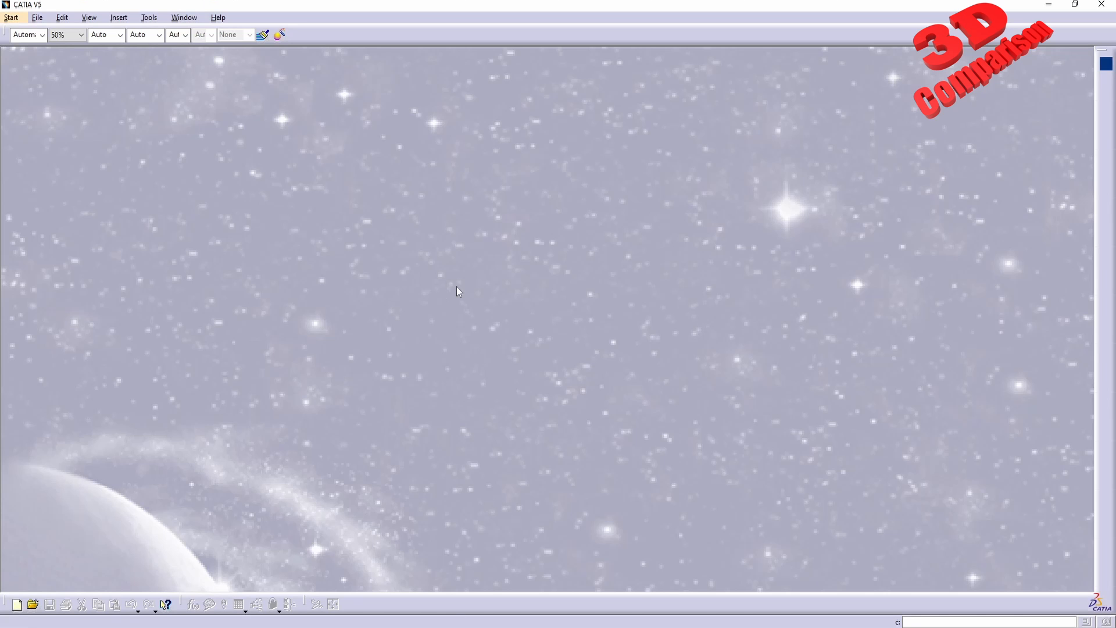
Switch to CATIA V5 and start a new part named Part1 in the Digitized Shape Editor workbench with hybrid design enabled
{"action": "left_click", "coordinate": [11, 17]}
{"action": "mouse_move", "coordinate": [87, 61]}
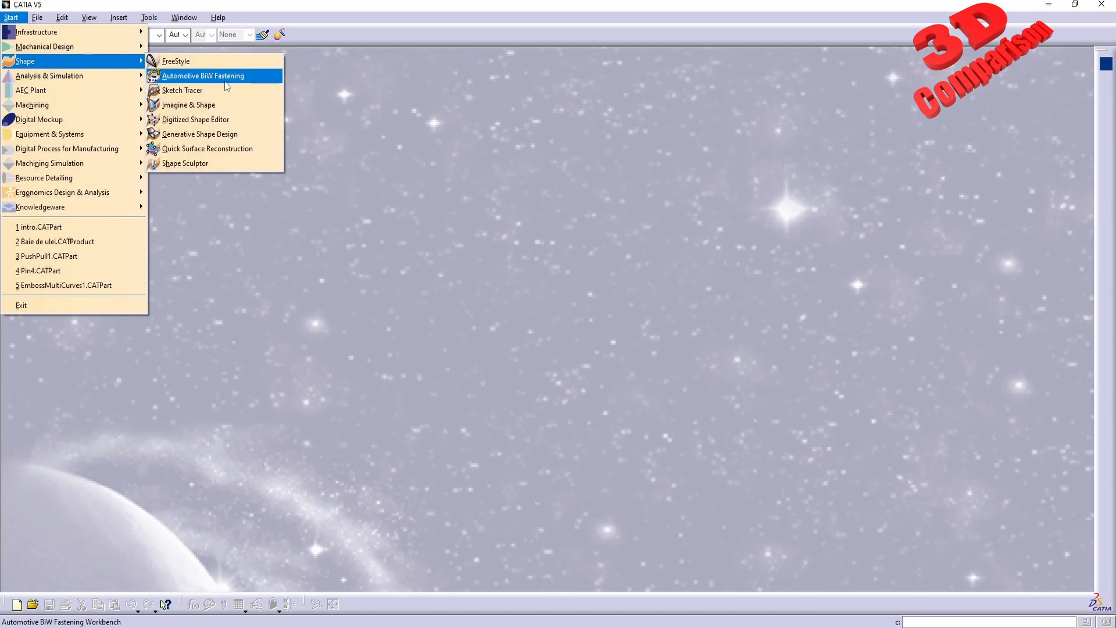
{"action": "left_click", "coordinate": [194, 120]}
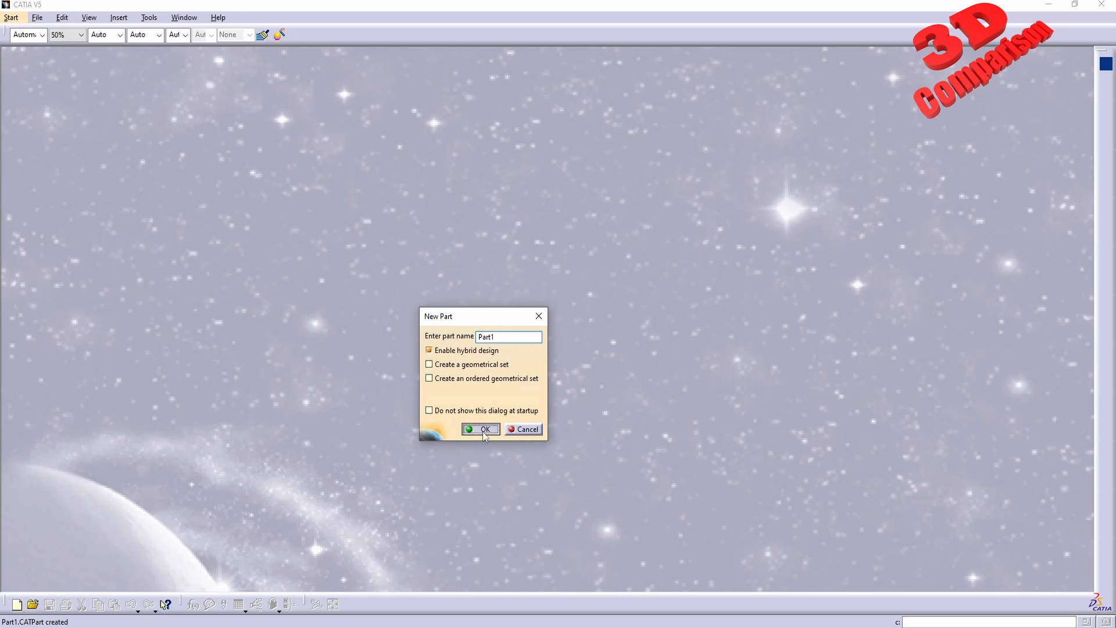
{"action": "left_click", "coordinate": [482, 431]}
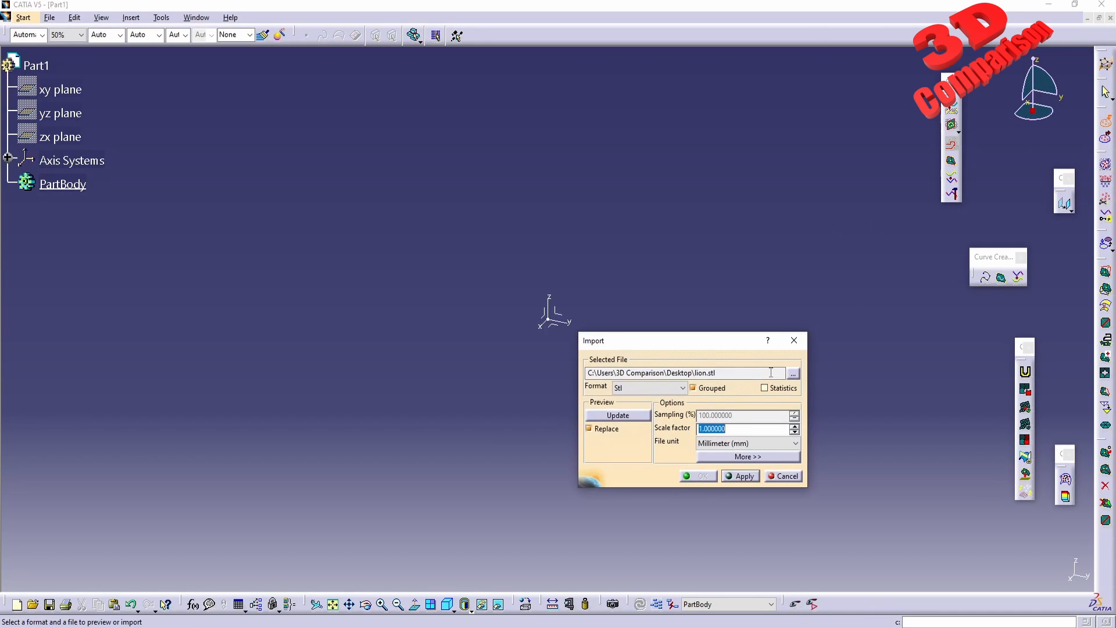
Import Potion.stl from the extracted download folder with scale factor 1 and millimetres as the file unit
{"action": "left_click", "coordinate": [793, 373]}
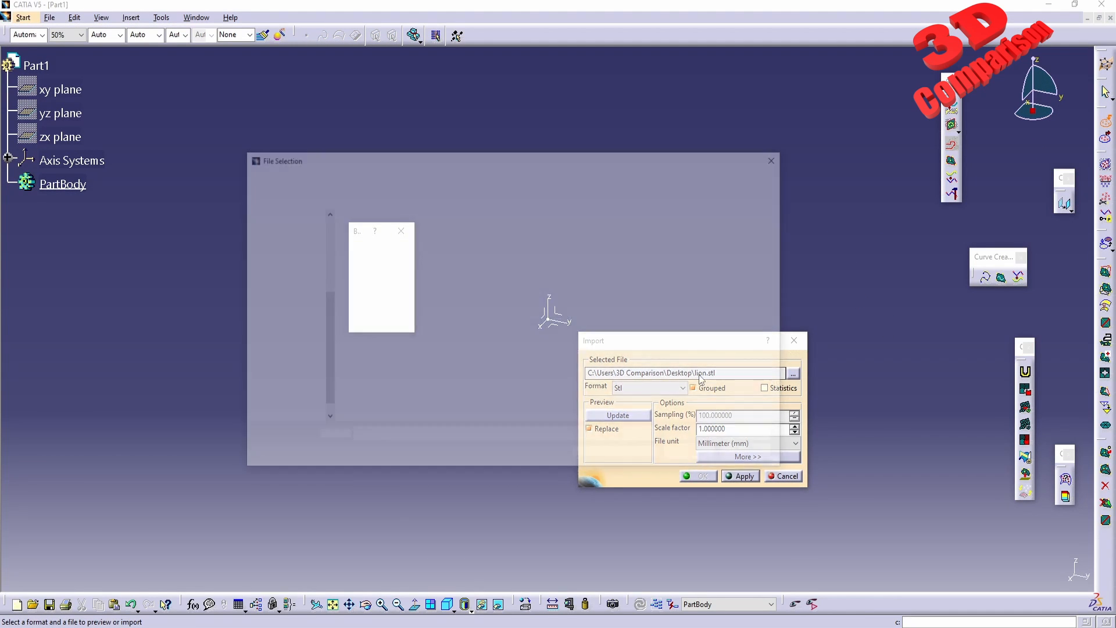
{"action": "left_click", "coordinate": [714, 450]}
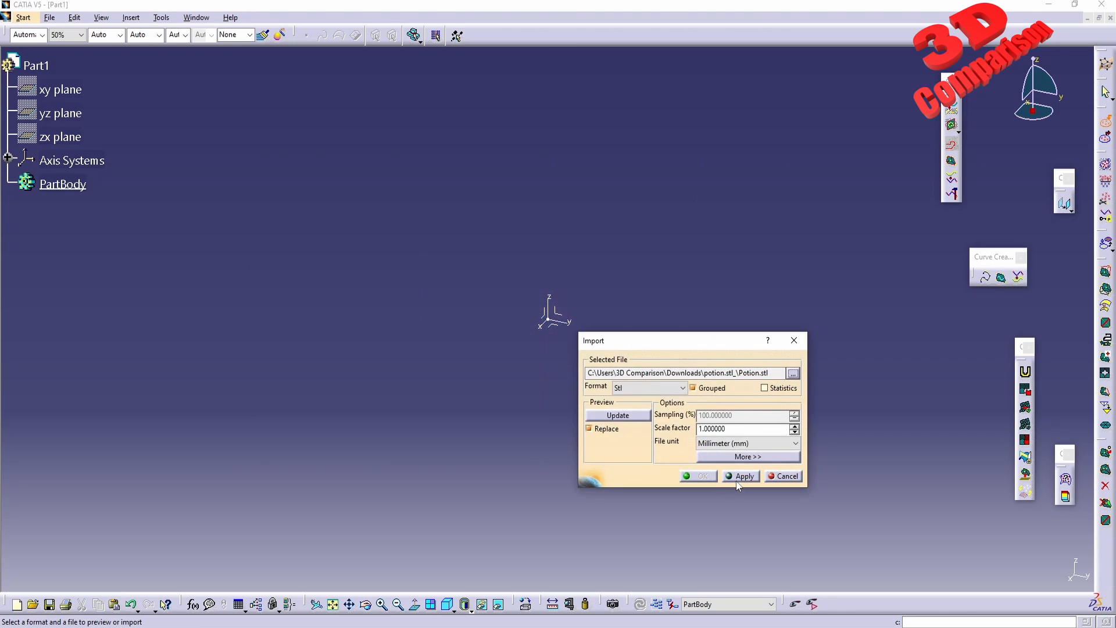
{"action": "left_click", "coordinate": [704, 476]}
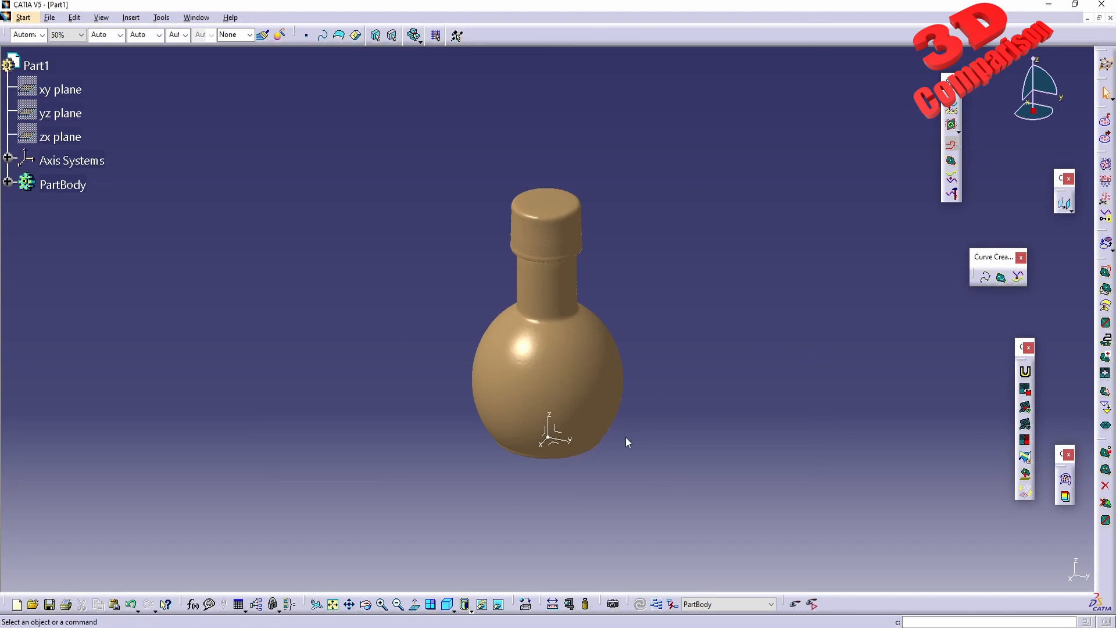
Apply the Smoked Glass material from the Default Material Catalog's Other family to the bottle's PartBody
{"action": "middle_click_drag", "start_coordinate": [625, 441], "coordinate": [587, 325]}
{"action": "mouse_move", "coordinate": [546, 362]}
{"action": "middle_mouse_down"}
{"action": "mouse_move", "coordinate": [550, 322]}
{"action": "mouse_move", "coordinate": [556, 347]}
{"action": "middle_mouse_up"}
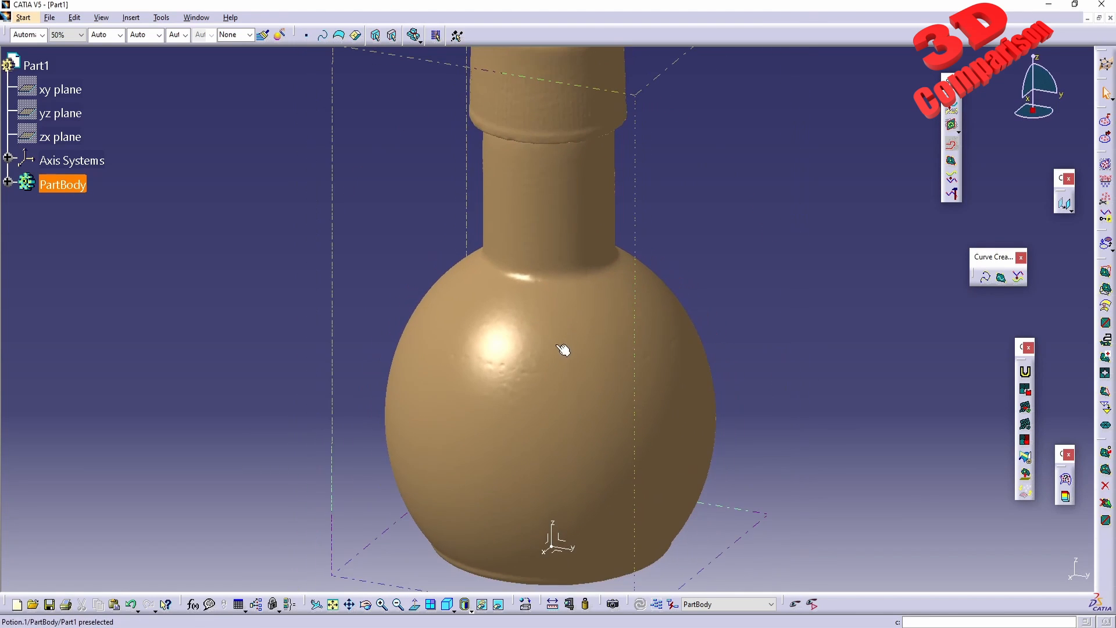
{"action": "middle_click_drag", "start_coordinate": [543, 440], "coordinate": [546, 453]}
{"action": "left_click", "coordinate": [526, 604]}
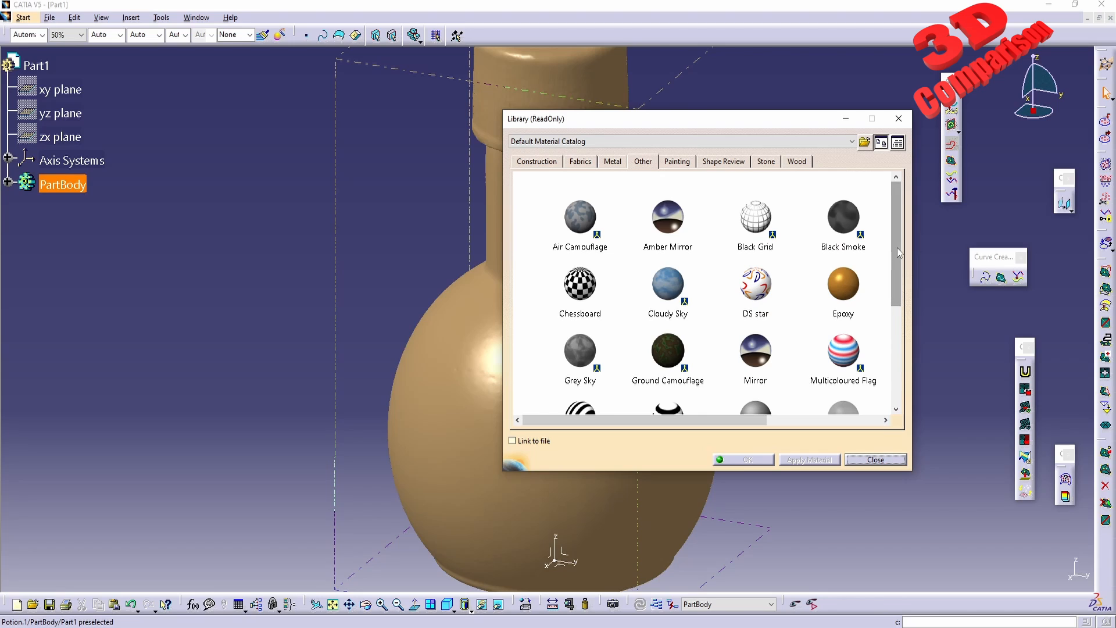
{"action": "left_click_drag", "start_coordinate": [897, 248], "coordinate": [896, 334]}
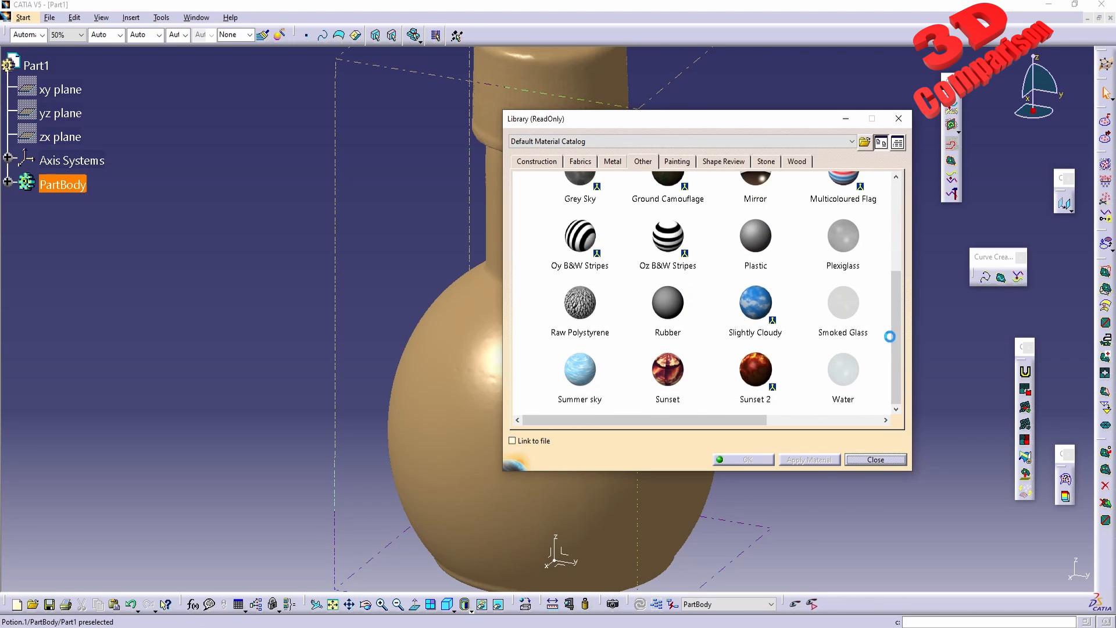
{"action": "left_click", "coordinate": [857, 315]}
{"action": "left_click", "coordinate": [851, 311]}
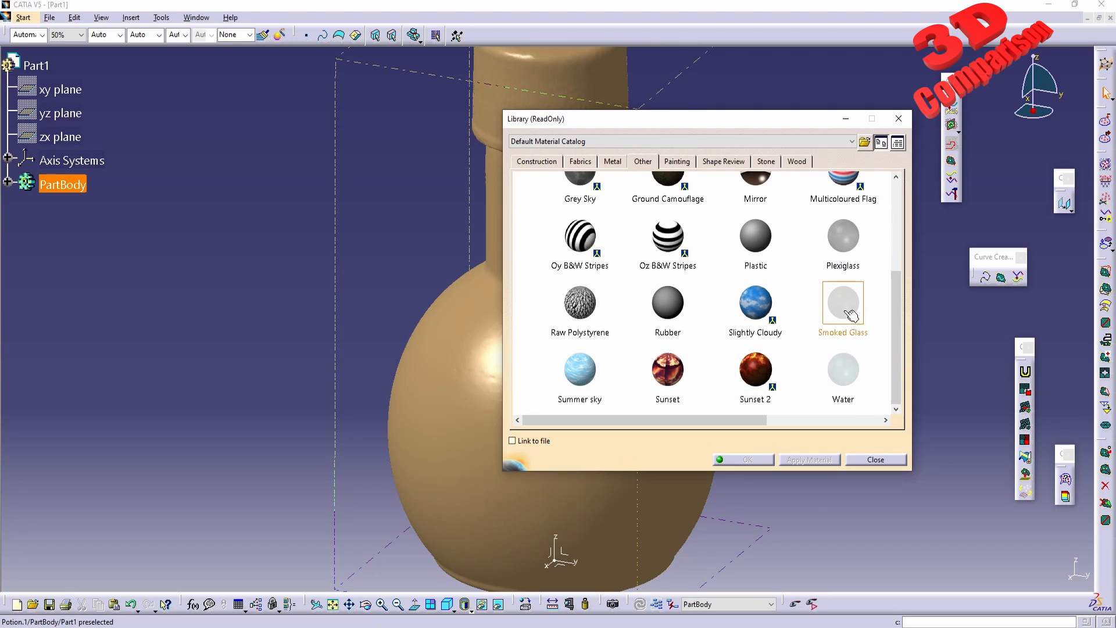
{"action": "left_click", "coordinate": [490, 486]}
{"action": "left_click", "coordinate": [808, 460]}
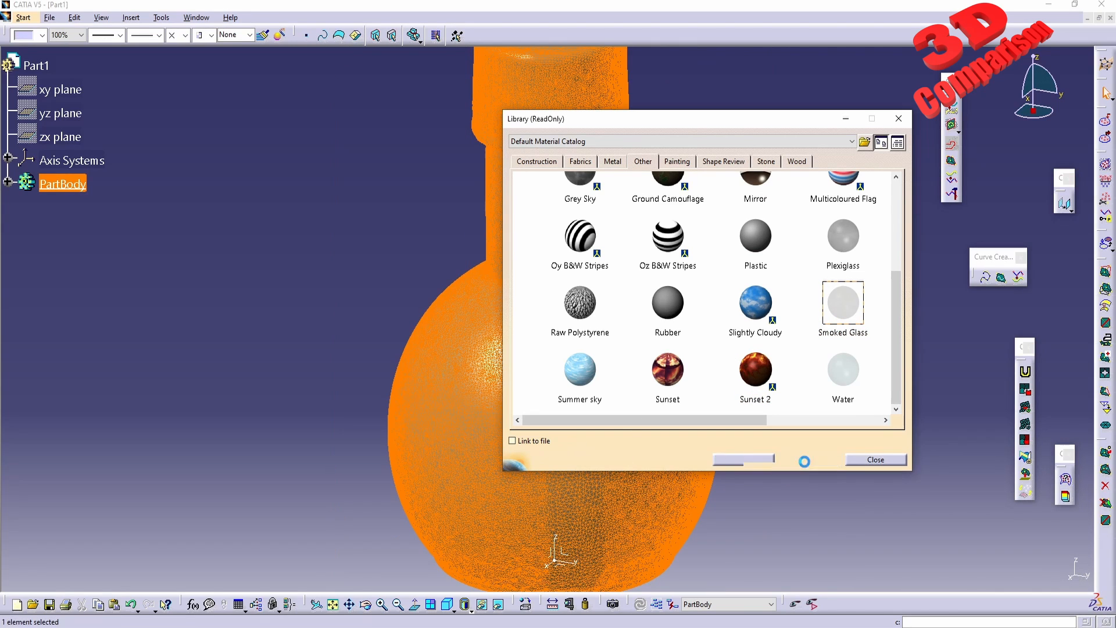
{"action": "left_click", "coordinate": [746, 459]}
Display the bottle in Shading with Material mode and inspect its glass appearance
{"action": "middle_click_drag", "start_coordinate": [722, 312], "coordinate": [709, 392]}
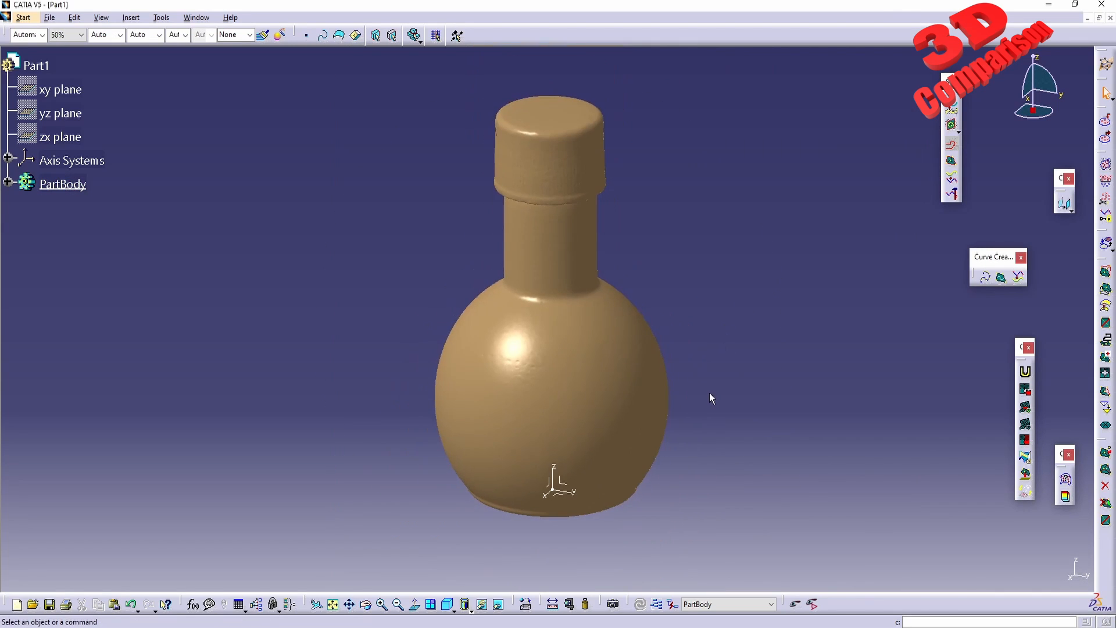
{"action": "left_click", "coordinate": [467, 608]}
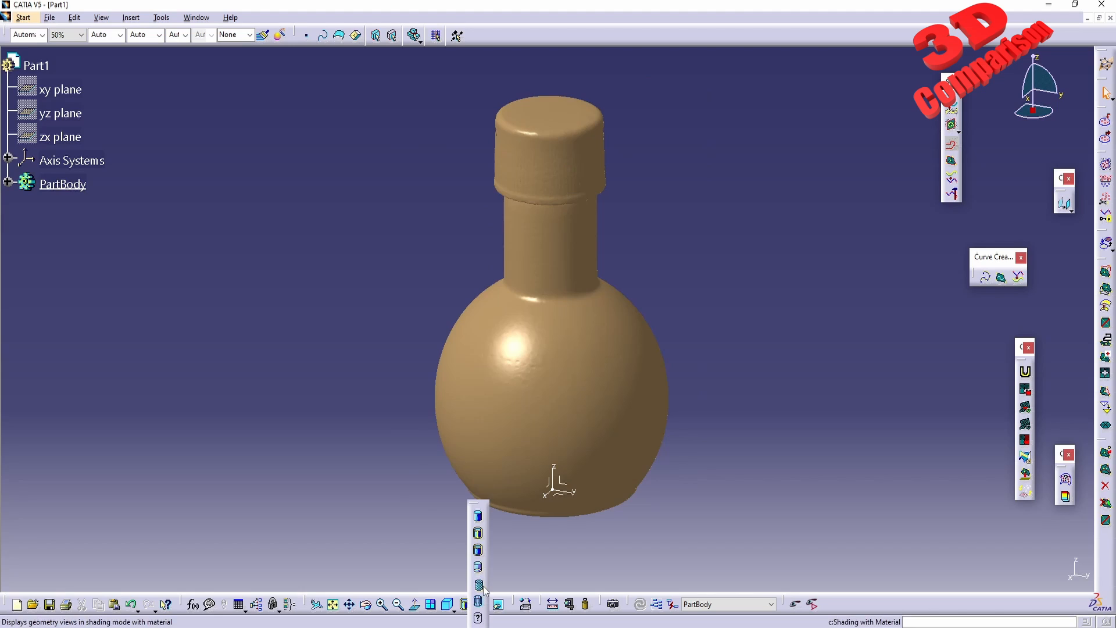
{"action": "left_click", "coordinate": [483, 586]}
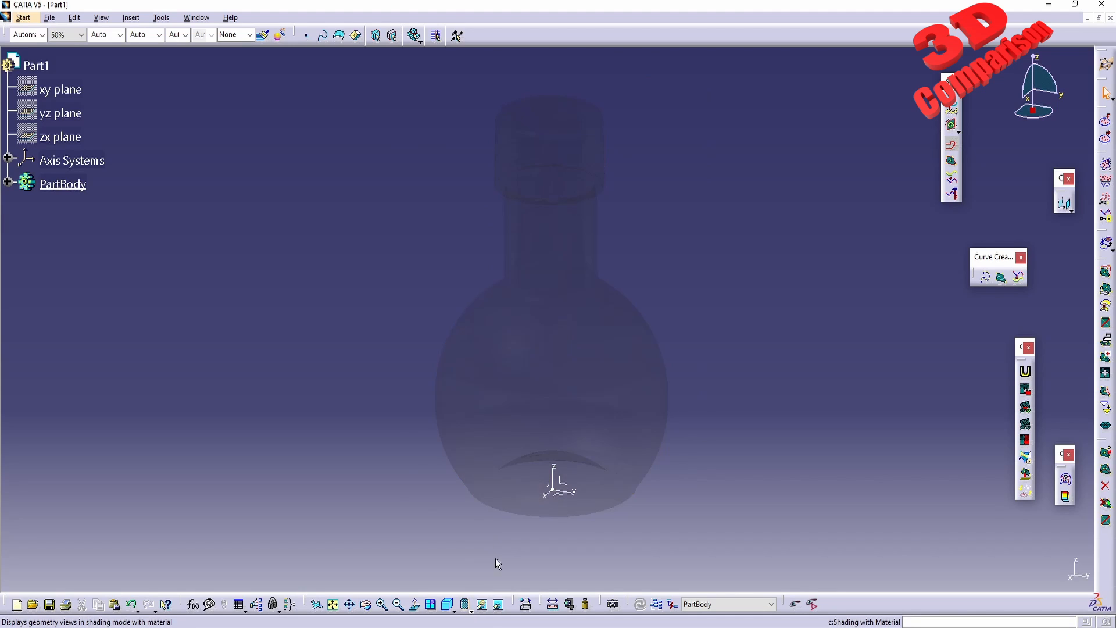
{"action": "middle_click_drag", "start_coordinate": [548, 386], "coordinate": [608, 360]}
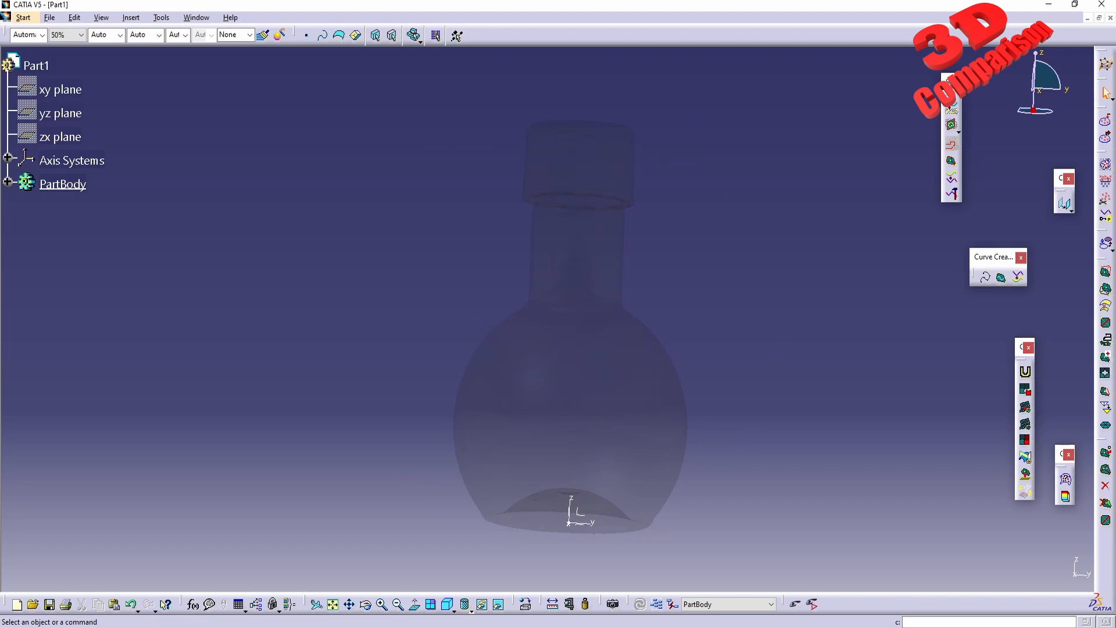
In the rendering properties of PartBody's Smoked Glass material, set ambient to 0.33, specular to 0.70, roughness to 0.55 and transparency to 0.00
{"action": "left_click", "coordinate": [8, 183]}
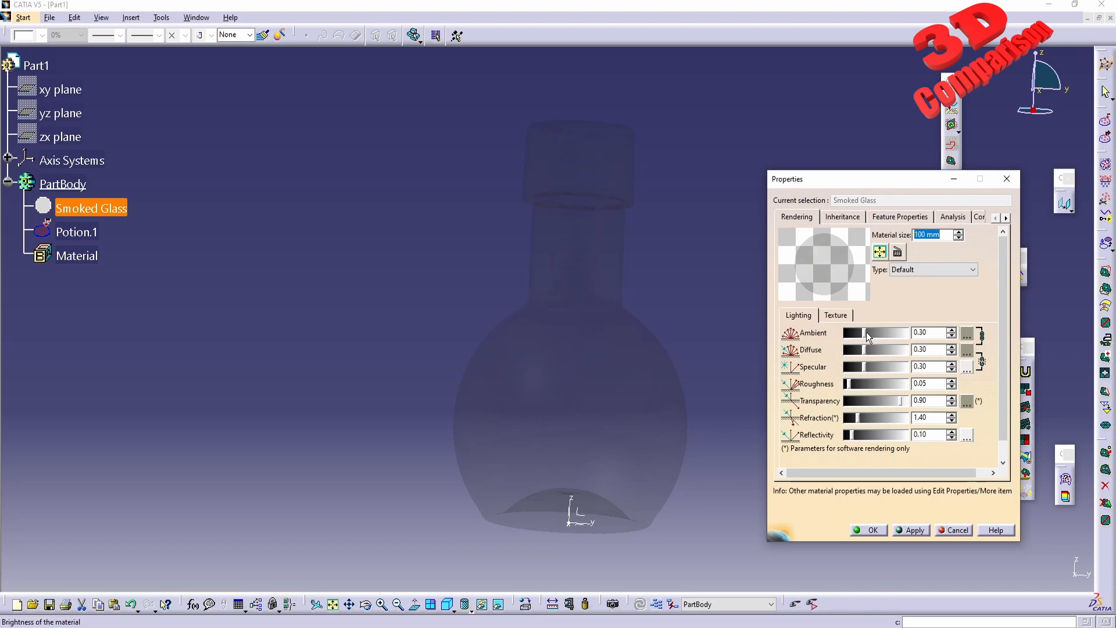
{"action": "left_click", "coordinate": [887, 334]}
{"action": "left_click", "coordinate": [873, 336]}
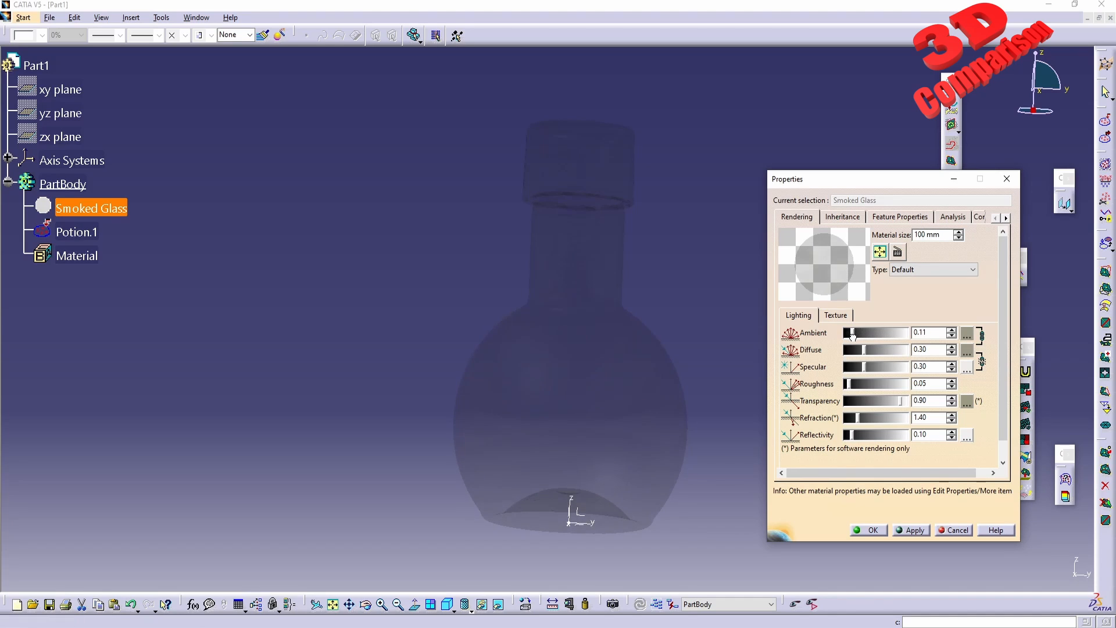
{"action": "left_click_drag", "start_coordinate": [852, 336], "coordinate": [883, 336]}
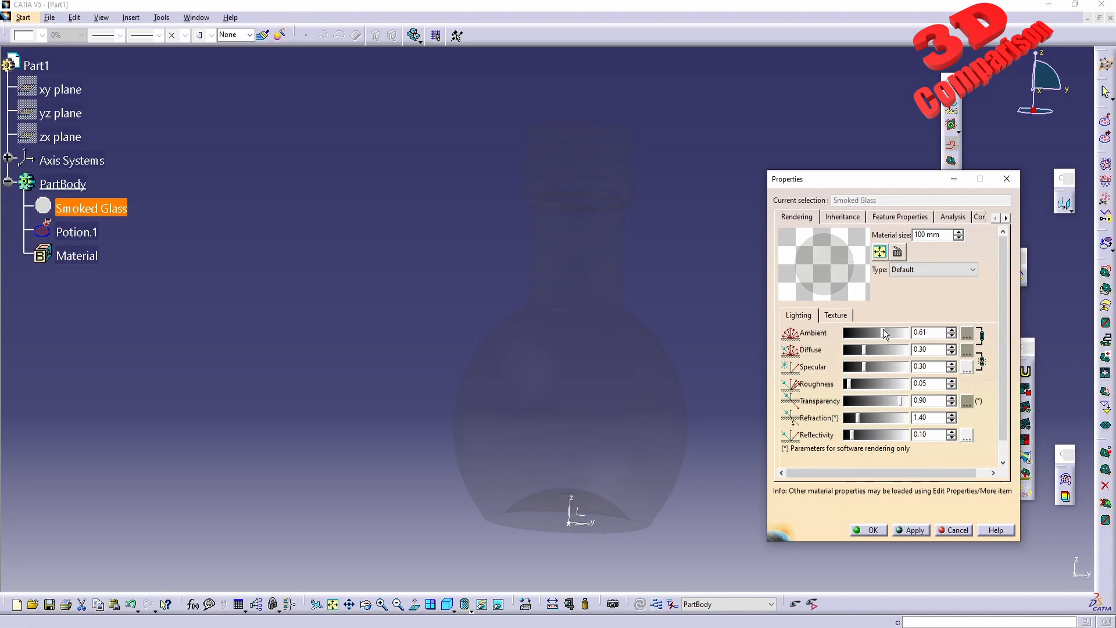
{"action": "left_click_drag", "start_coordinate": [884, 331], "coordinate": [889, 367]}
{"action": "left_click", "coordinate": [869, 384]}
{"action": "left_click_drag", "start_coordinate": [865, 385], "coordinate": [834, 408]}
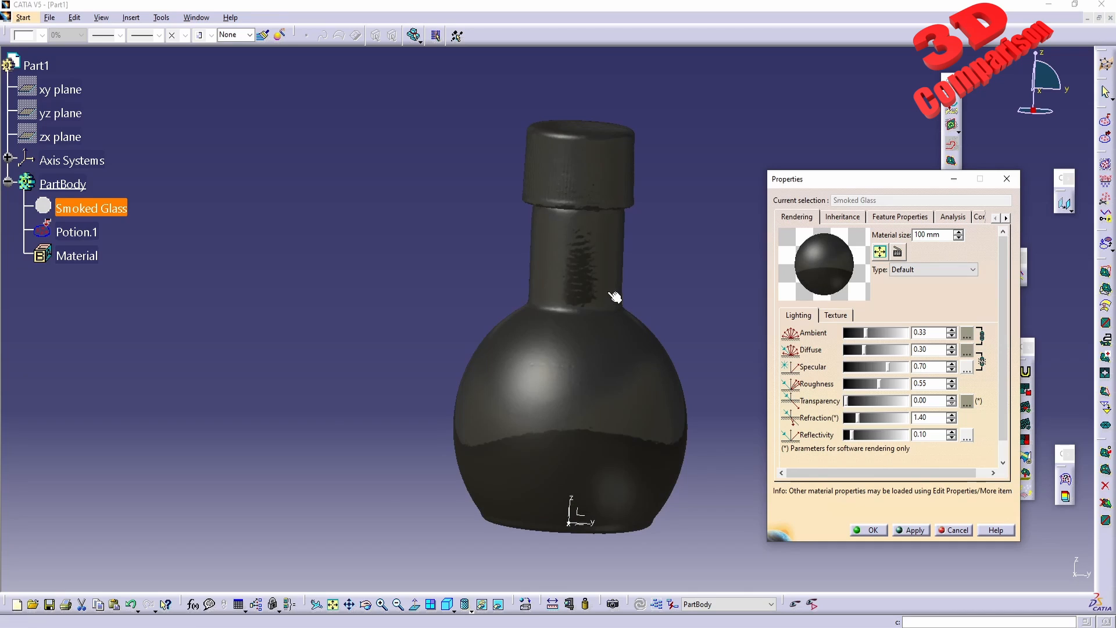
Try full transparency on the Smoked Glass material, and settle on a transparency of 0.69
{"action": "middle_click_drag", "start_coordinate": [609, 292], "coordinate": [537, 360]}
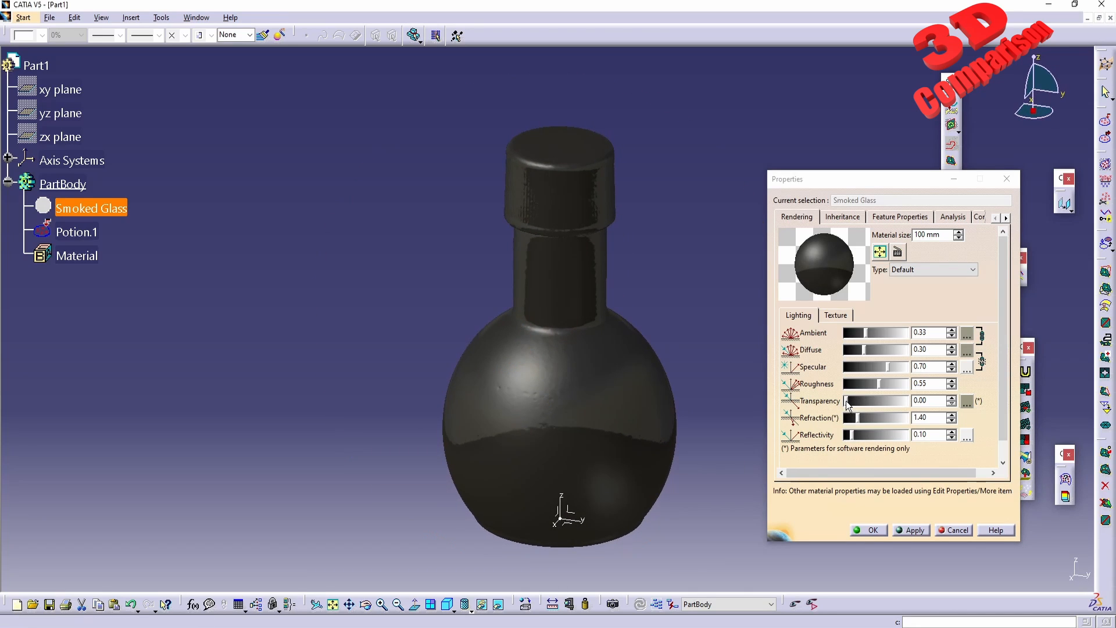
{"action": "left_click_drag", "start_coordinate": [847, 405], "coordinate": [915, 400]}
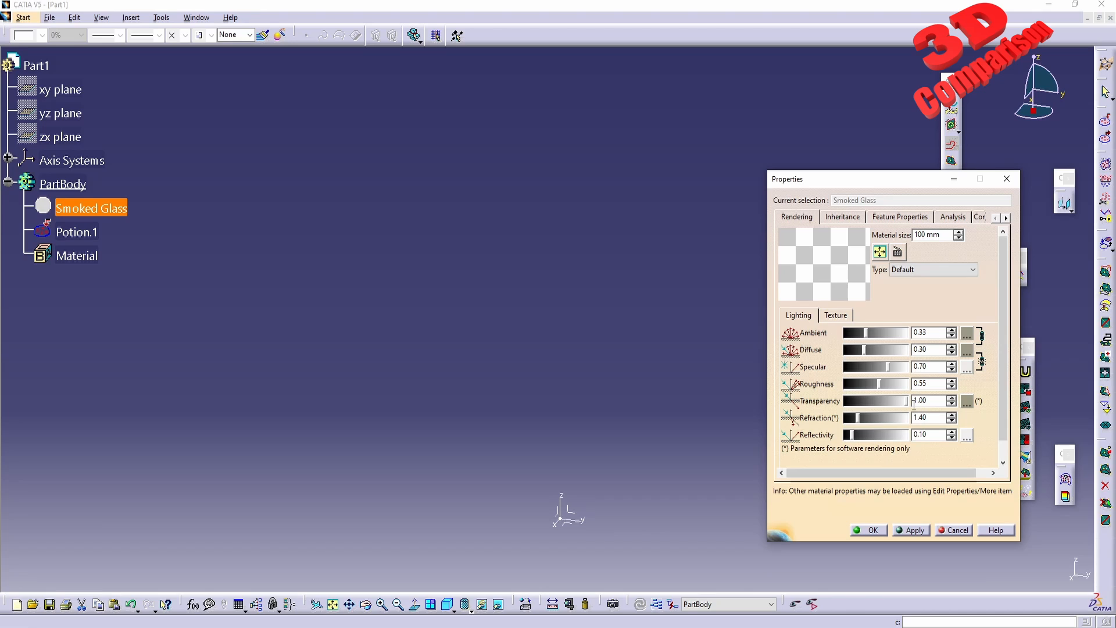
{"action": "left_click_drag", "start_coordinate": [907, 402], "coordinate": [888, 401]}
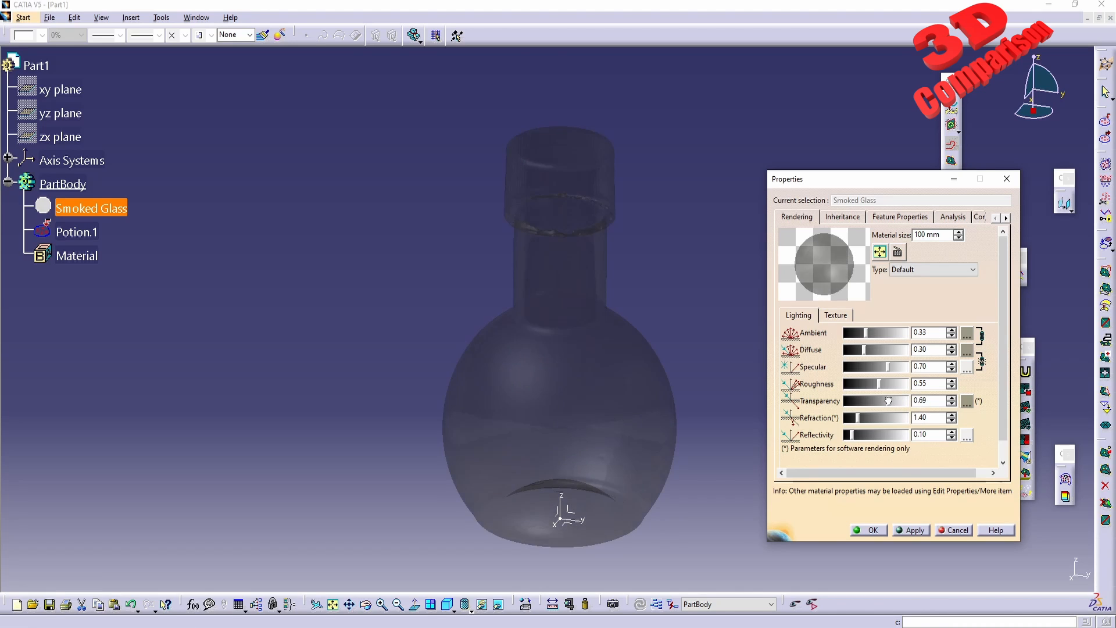
{"action": "mouse_move", "coordinate": [621, 396]}
{"action": "middle_mouse_down"}
{"action": "mouse_move", "coordinate": [605, 321]}
{"action": "mouse_move", "coordinate": [625, 368]}
{"action": "mouse_move", "coordinate": [613, 369]}
{"action": "mouse_move", "coordinate": [620, 406]}
{"action": "mouse_move", "coordinate": [618, 376]}
{"action": "middle_mouse_up"}
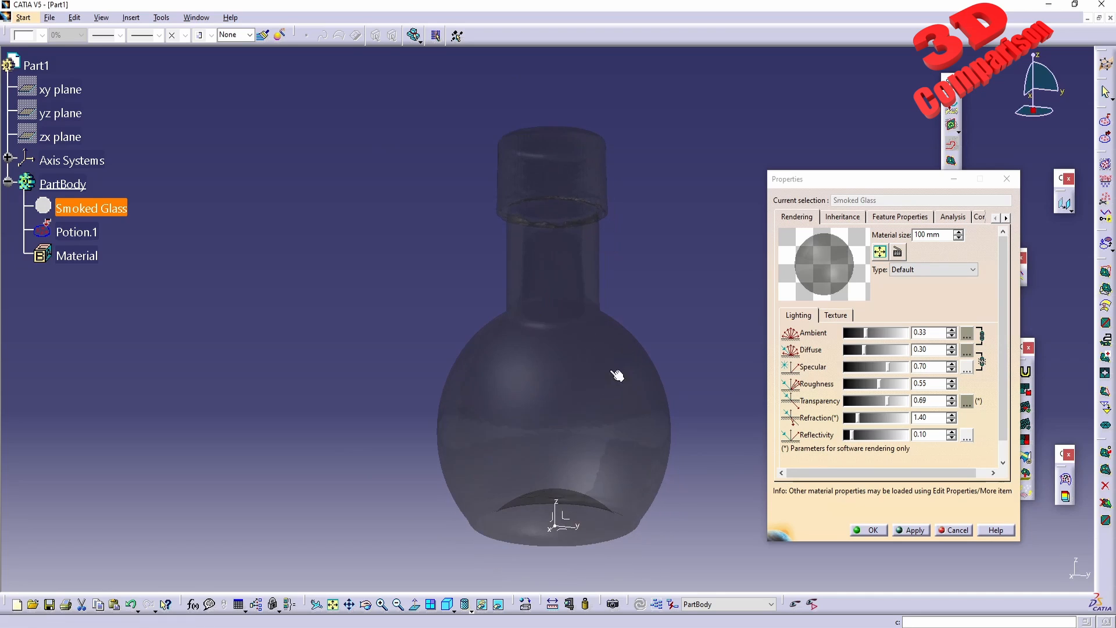
Accept the Smoked Glass properties, render the bottle against the sky scene and close the render tool
{"action": "left_click", "coordinate": [868, 530]}
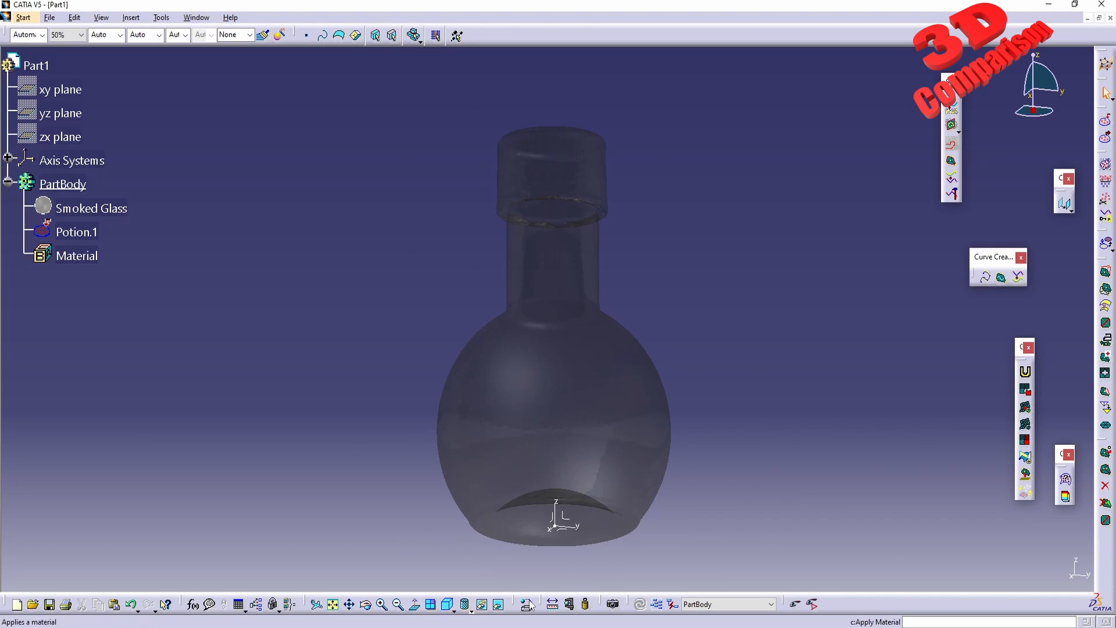
{"action": "left_click", "coordinate": [613, 607]}
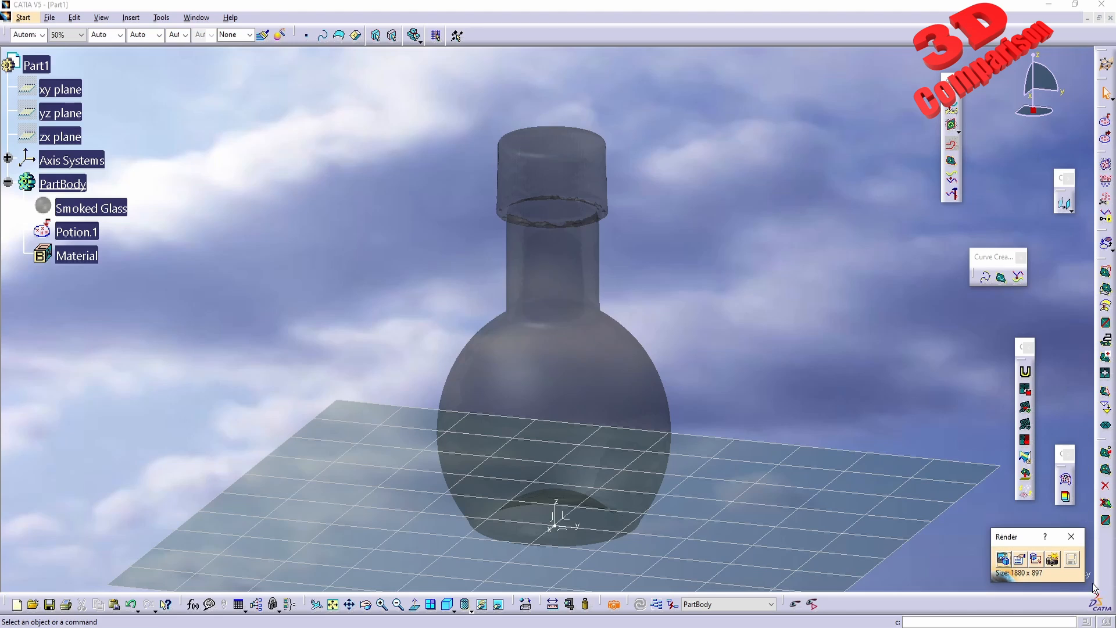
{"action": "left_click", "coordinate": [1052, 560]}
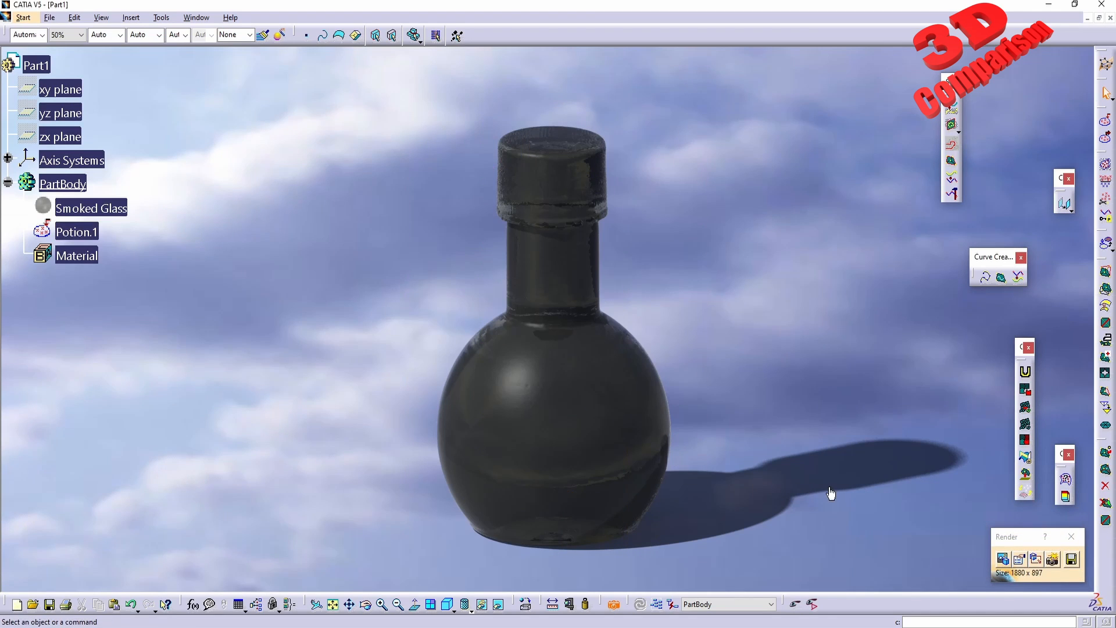
{"action": "left_click", "coordinate": [1071, 536]}
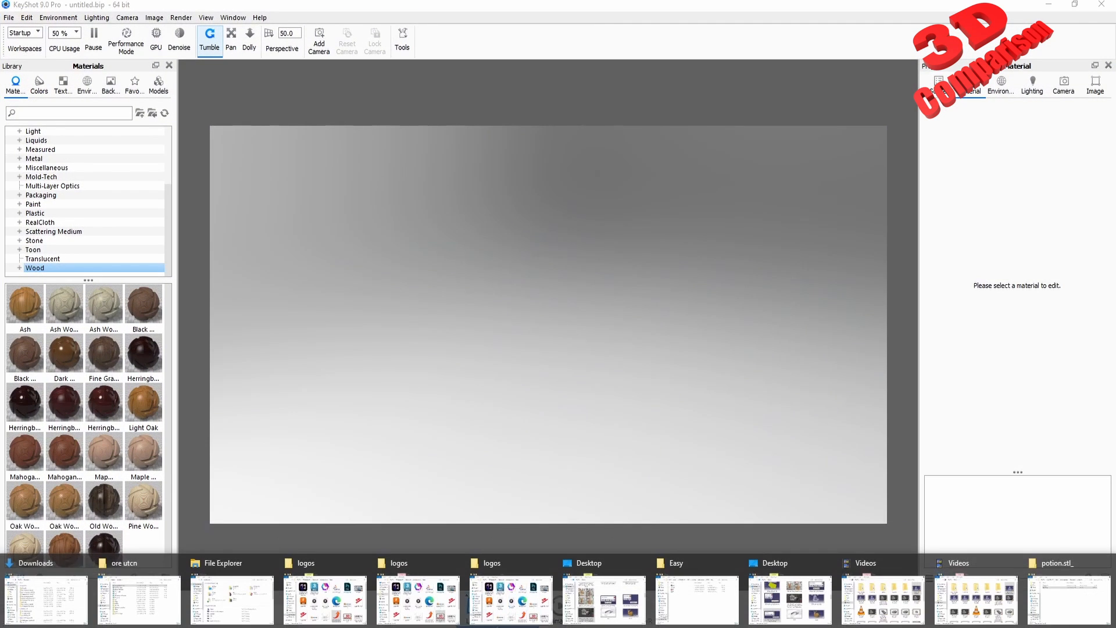
Switch to KeyShot and import Potion.stl from the potion.stl_ download folder into the empty scene
{"action": "left_click", "coordinate": [1068, 598]}
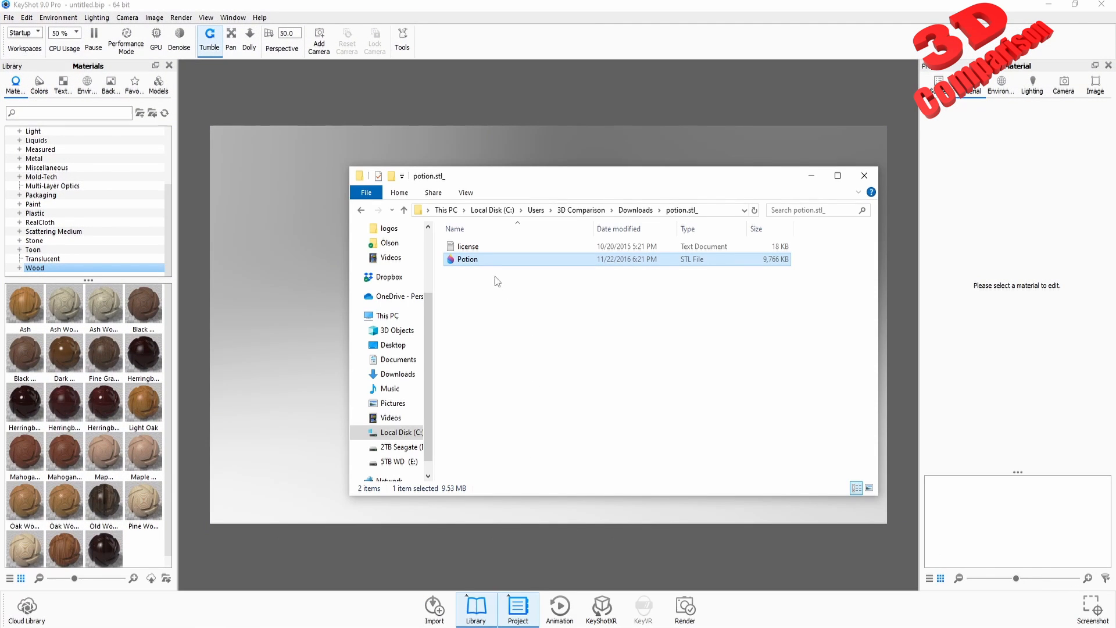
{"action": "left_click_drag", "start_coordinate": [478, 265], "coordinate": [309, 317]}
{"action": "left_click", "coordinate": [624, 393]}
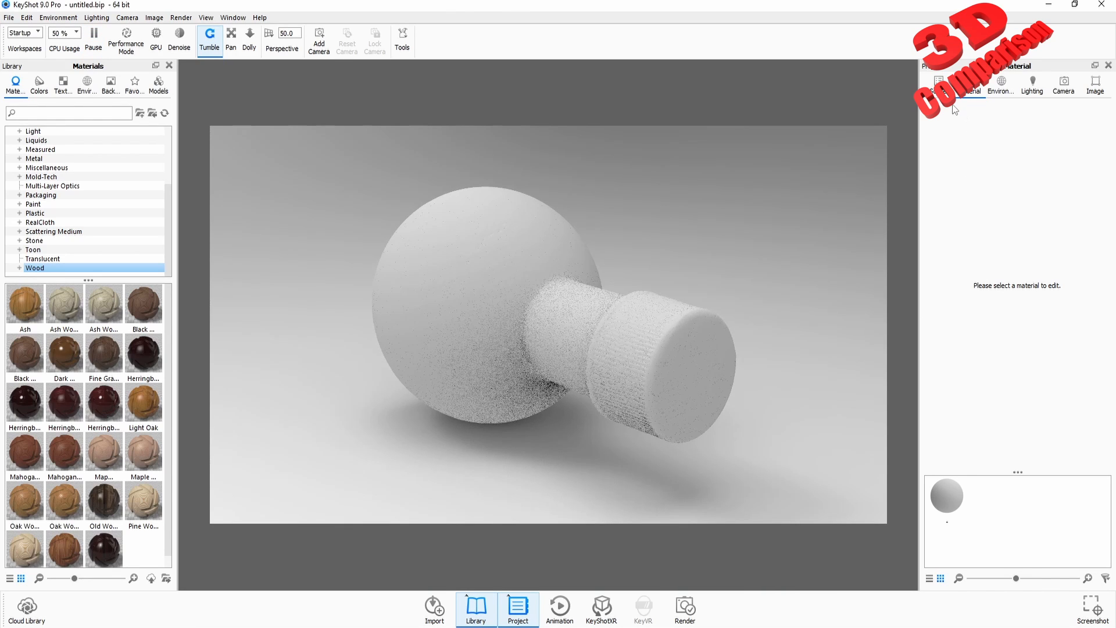
Stand the Potion model upright by rotating it 90° about Y and 90° about Z, and snap it to the ground
{"action": "left_click", "coordinate": [988, 149]}
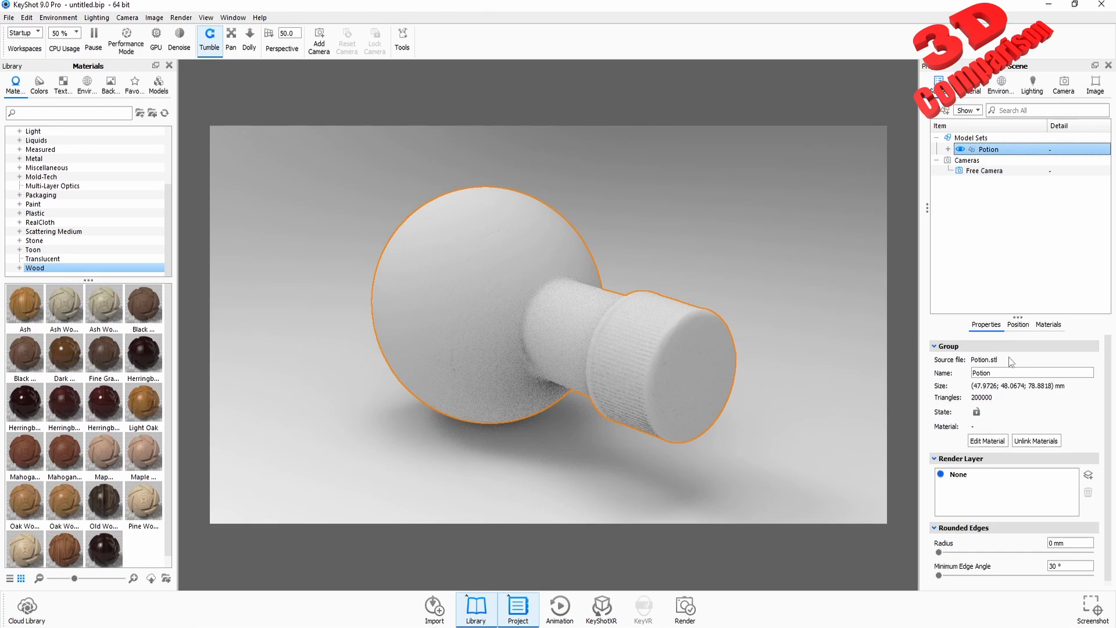
{"action": "left_click", "coordinate": [1017, 324]}
{"action": "left_click", "coordinate": [1011, 393]}
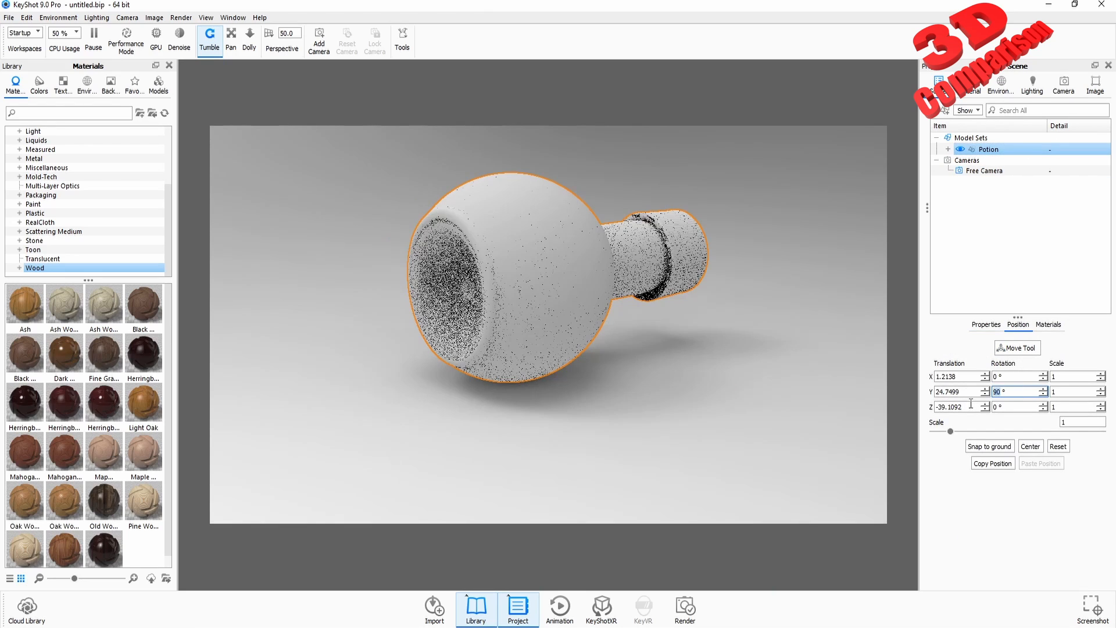
{"action": "left_click_drag", "start_coordinate": [1010, 407], "coordinate": [956, 408]}
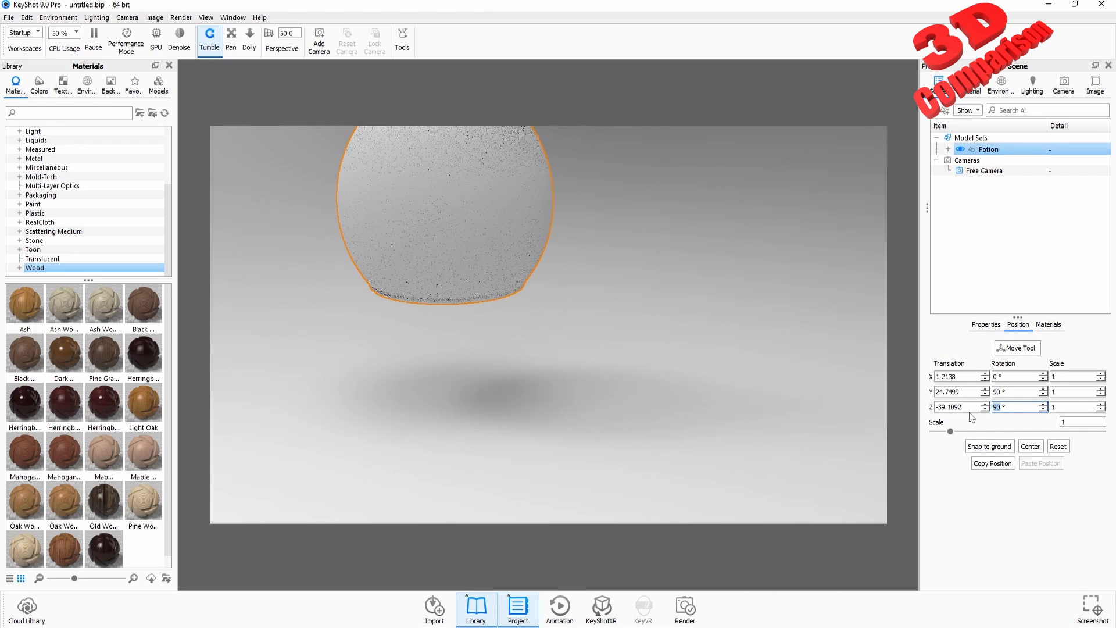
{"action": "left_click", "coordinate": [989, 447]}
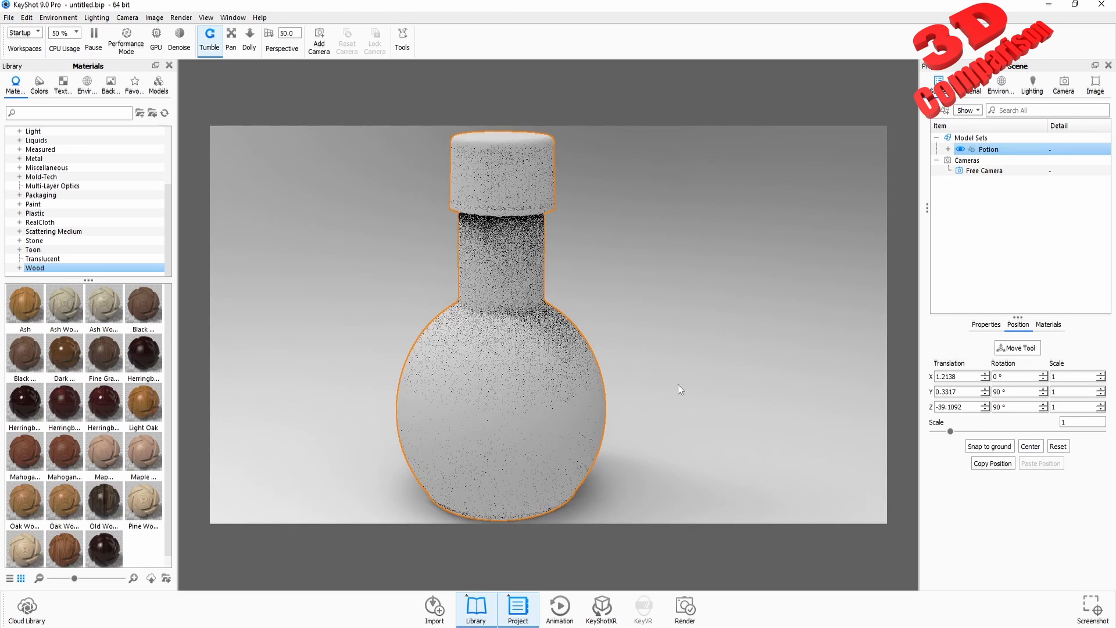
Search the material library for "glass" and apply Glass Basic Grey to the bottle
{"action": "left_click", "coordinate": [57, 112]}
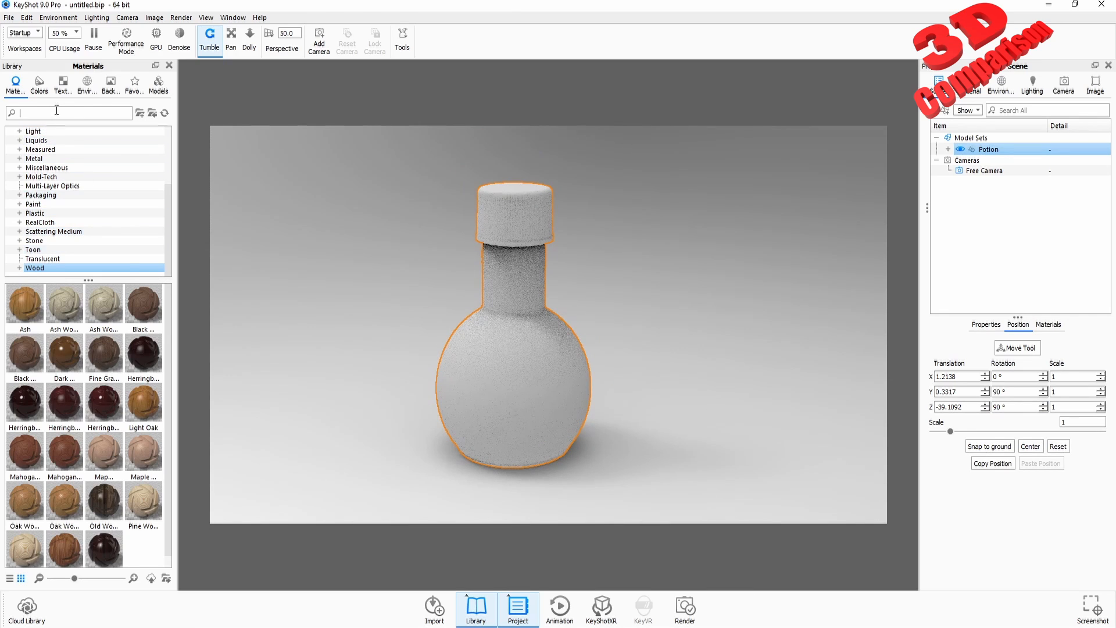
{"action": "type", "text": "glass"}
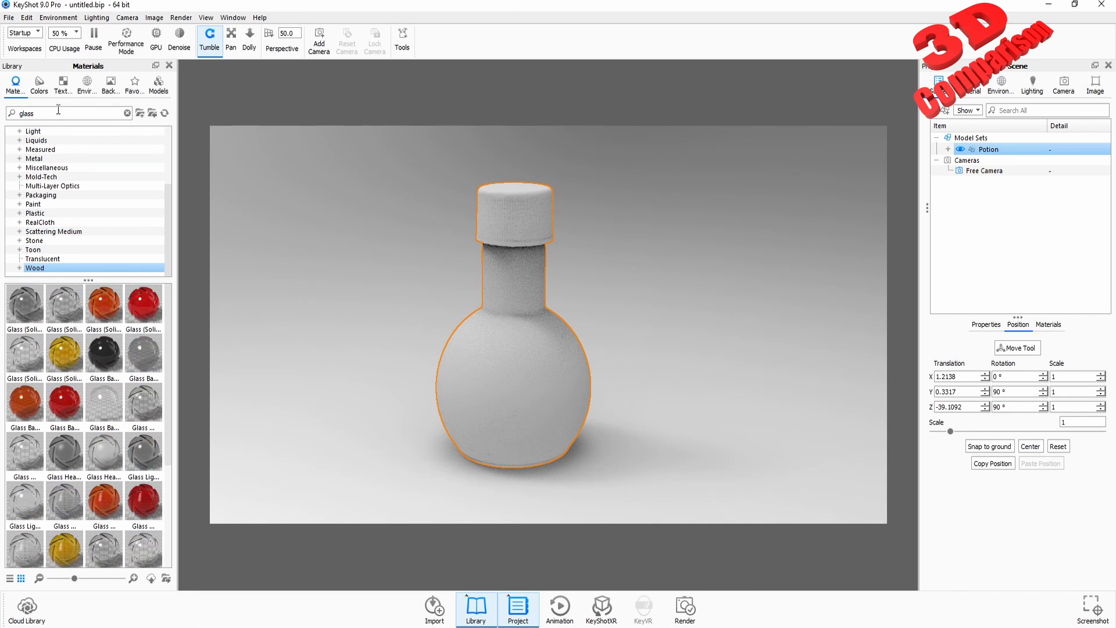
{"action": "left_click_drag", "start_coordinate": [126, 347], "coordinate": [509, 284]}
{"action": "middle_click_drag", "start_coordinate": [608, 356], "coordinate": [607, 351]}
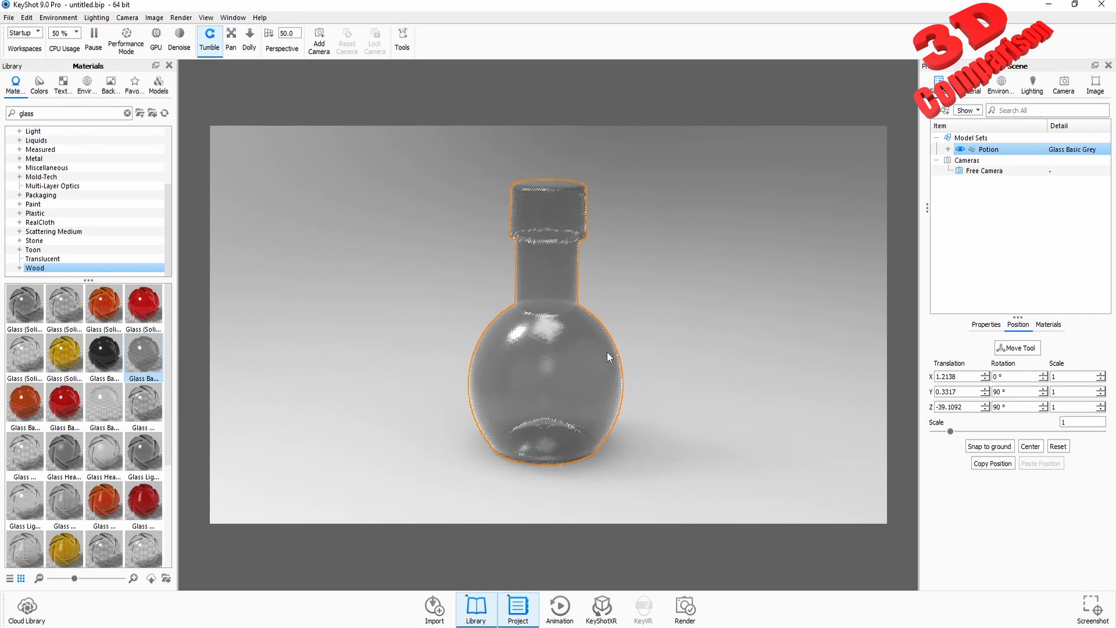
{"action": "scroll", "coordinate": [602, 351], "scroll_direction": "down", "scroll_amount": 3}
{"action": "scroll", "coordinate": [602, 351], "scroll_direction": "up", "scroll_amount": 5}
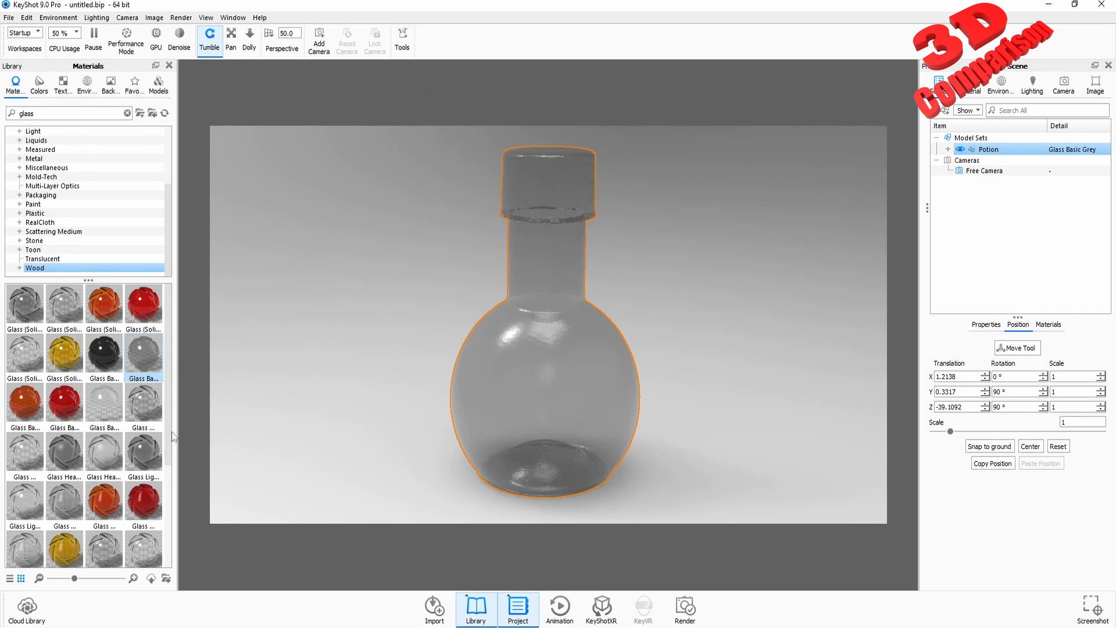
Try the black basic glass, Glass (Solid) Yellow and Glass (Solid) Orange on the bottle in turn
{"action": "left_click_drag", "start_coordinate": [107, 356], "coordinate": [520, 381]}
{"action": "left_click_drag", "start_coordinate": [65, 356], "coordinate": [532, 365]}
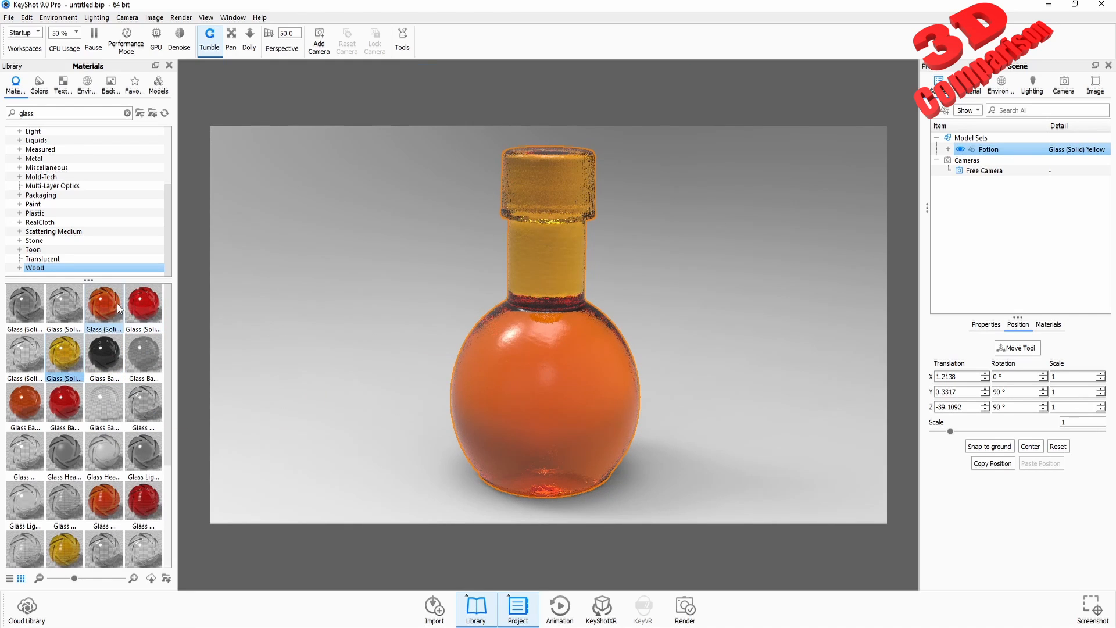
{"action": "left_click_drag", "start_coordinate": [104, 302], "coordinate": [557, 371]}
Open the bottle's Glass (Solid) Orange material for editing and review its textures, labels and properties
{"action": "right_click", "coordinate": [553, 374]}
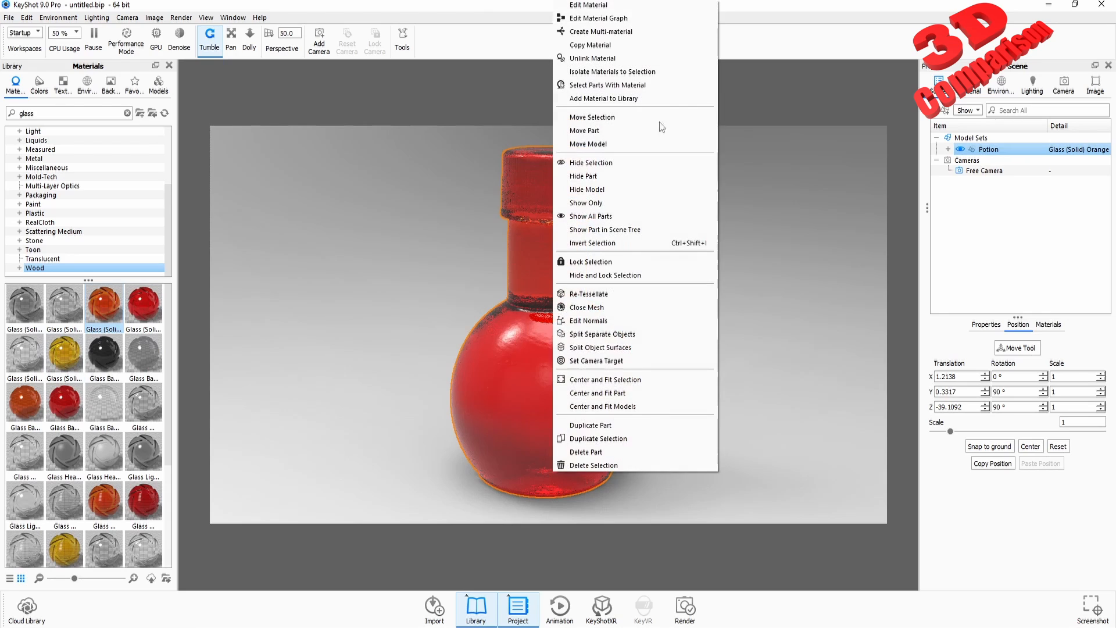
{"action": "left_click", "coordinate": [605, 10]}
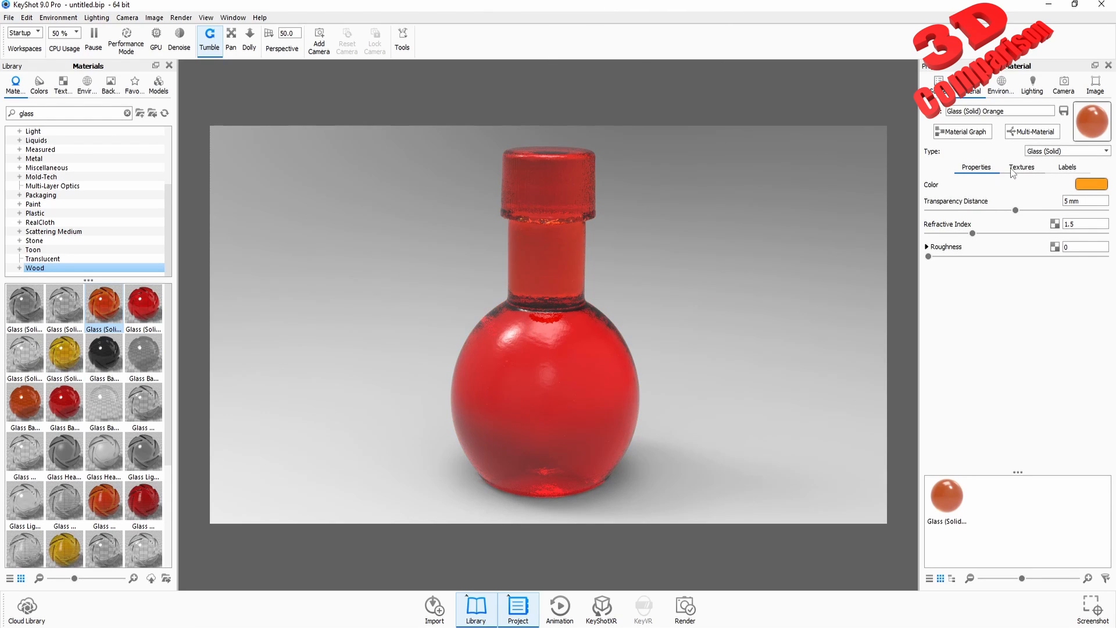
{"action": "left_click", "coordinate": [1022, 167]}
{"action": "left_click", "coordinate": [1067, 167]}
{"action": "left_click", "coordinate": [976, 168]}
Set the orange glass's transparency distance to 6.109 mm in the Material Graph, and close the graph
{"action": "left_click", "coordinate": [956, 133]}
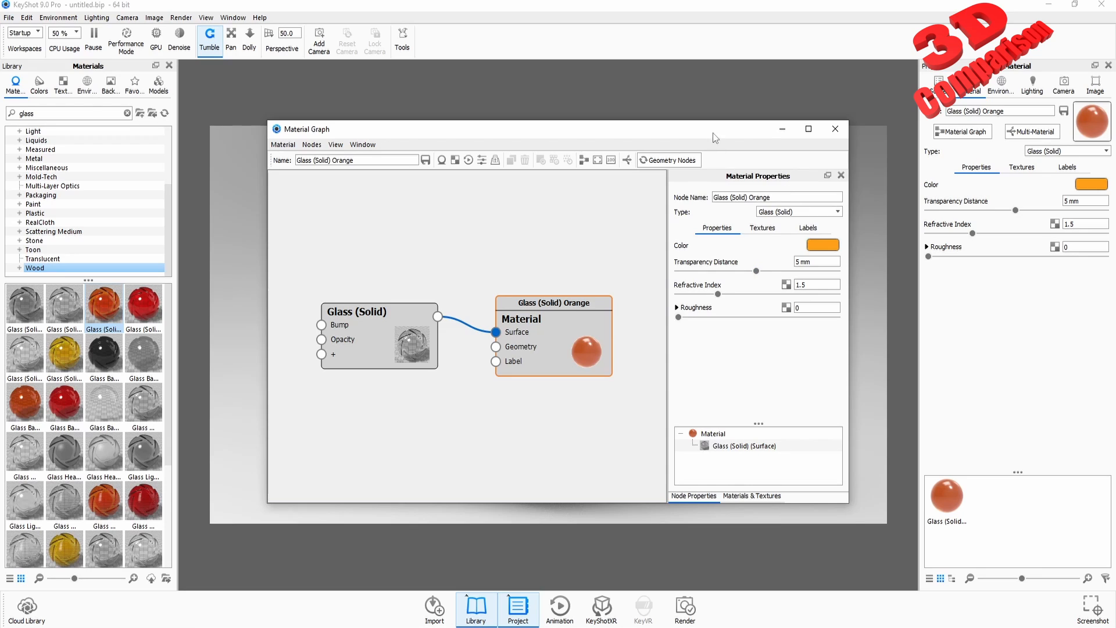
{"action": "left_click_drag", "start_coordinate": [715, 137], "coordinate": [743, 305]}
{"action": "mouse_move", "coordinate": [783, 438]}
{"action": "left_mouse_down"}
{"action": "mouse_move", "coordinate": [734, 440]}
{"action": "mouse_move", "coordinate": [802, 439]}
{"action": "left_mouse_up"}
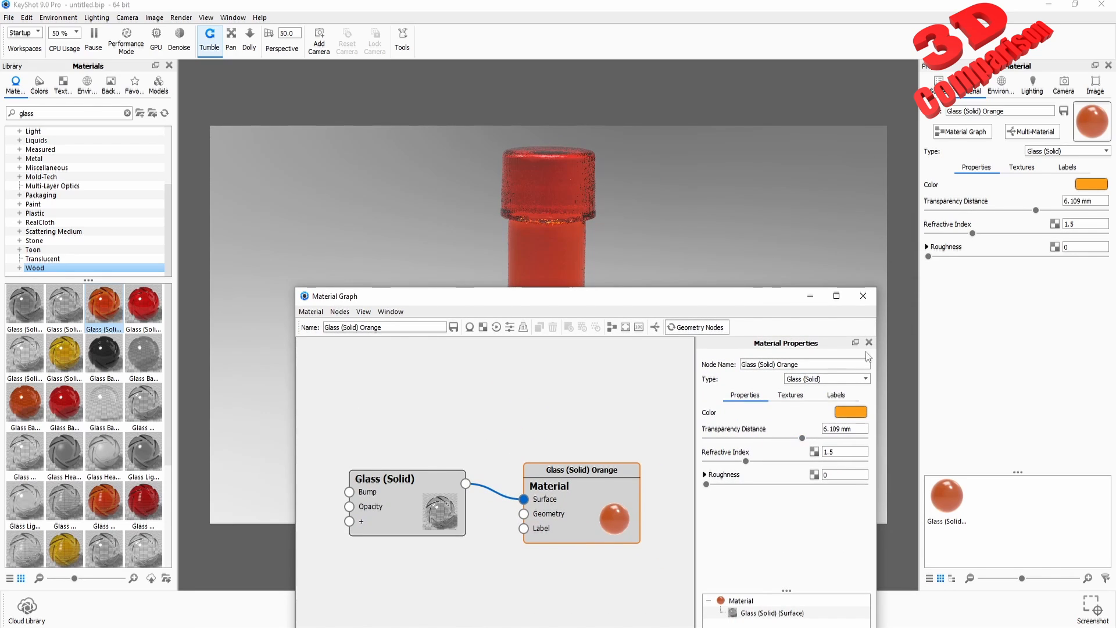
{"action": "left_click", "coordinate": [863, 296]}
Try further glass presets on the bottle, including a clear droplets glass, and settle on a bluish one
{"action": "left_click_drag", "start_coordinate": [74, 452], "coordinate": [560, 395]}
{"action": "left_click_drag", "start_coordinate": [33, 460], "coordinate": [522, 366]}
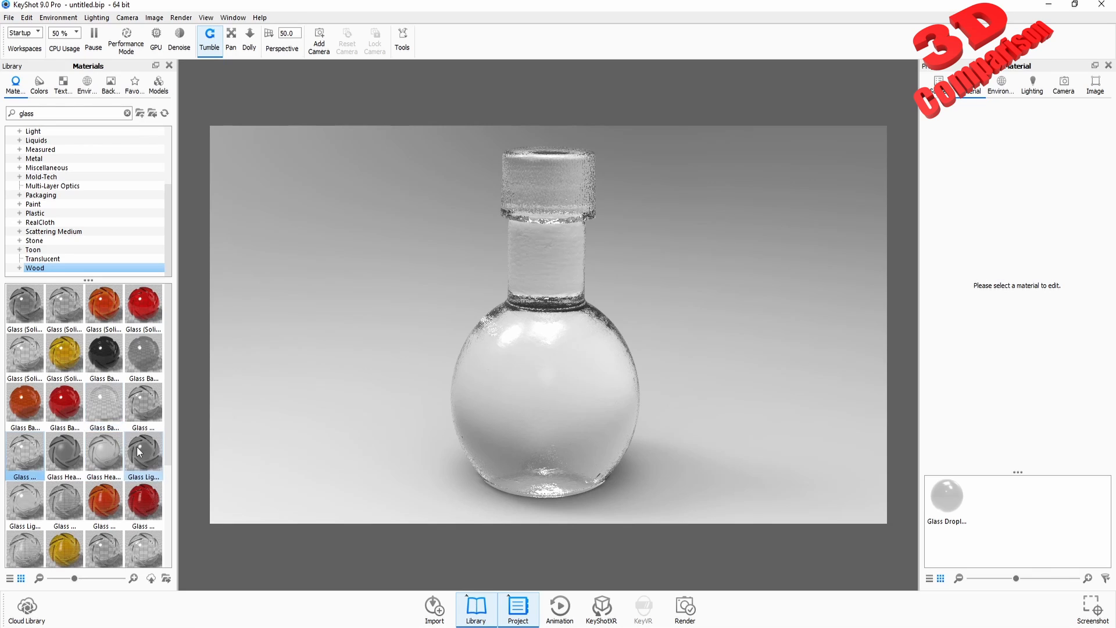
{"action": "scroll", "coordinate": [100, 486], "scroll_direction": "down", "scroll_amount": 3}
{"action": "left_click_drag", "start_coordinate": [68, 511], "coordinate": [552, 410]}
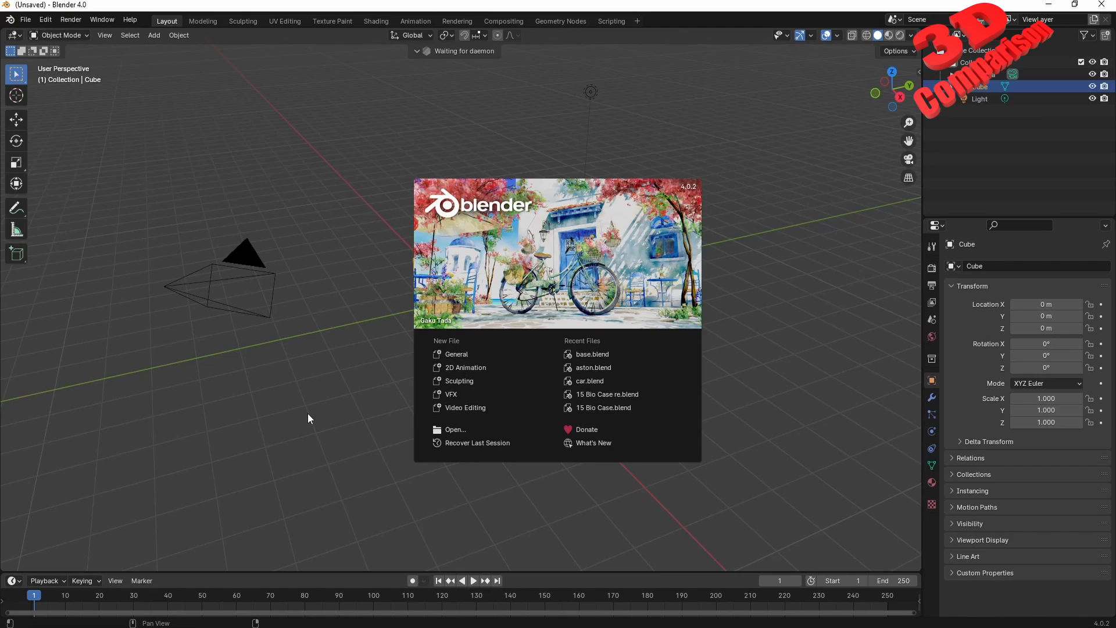
{"action": "mouse_move", "coordinate": [438, 627]}
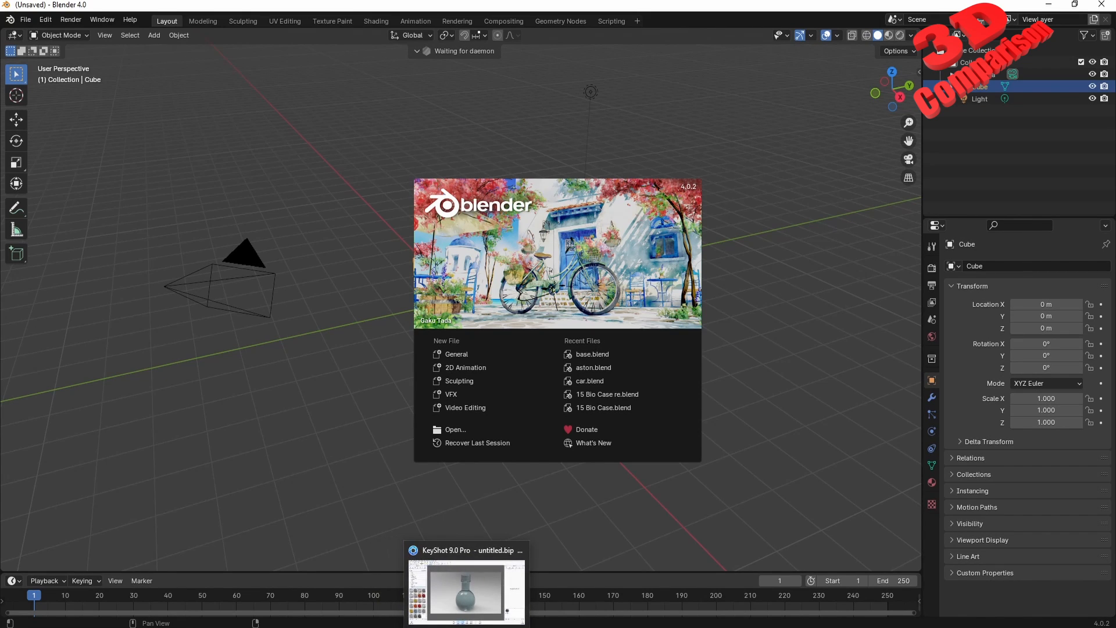
{"action": "left_click", "coordinate": [448, 615]}
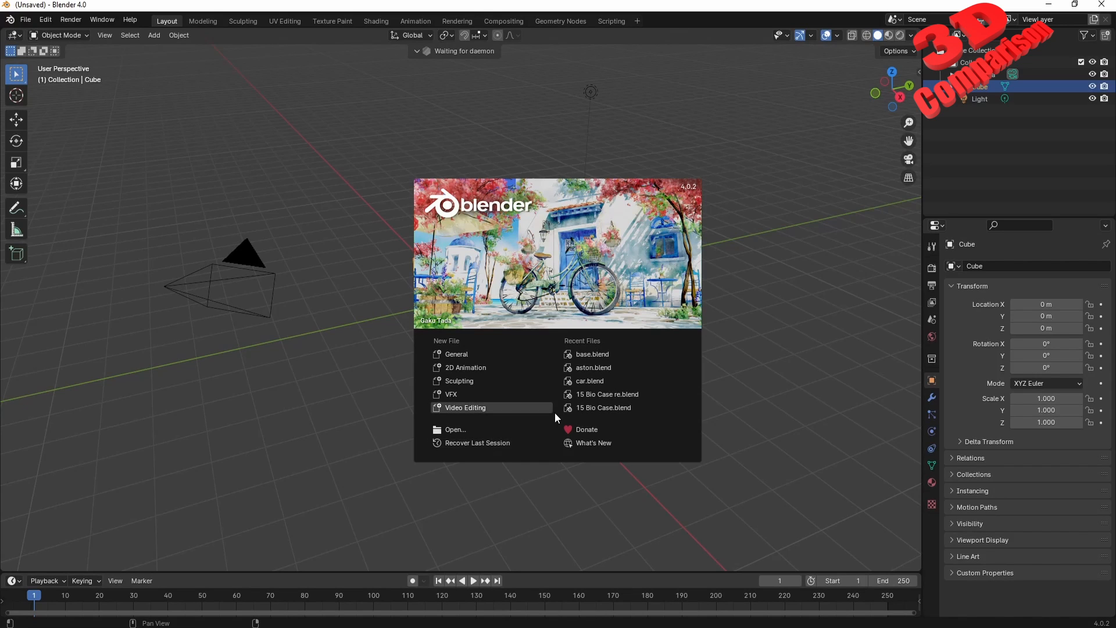
Dismiss Blender's splash screen and import Potion.stl from the potion.stl_ folder in Downloads with default settings
{"action": "left_click", "coordinate": [350, 422]}
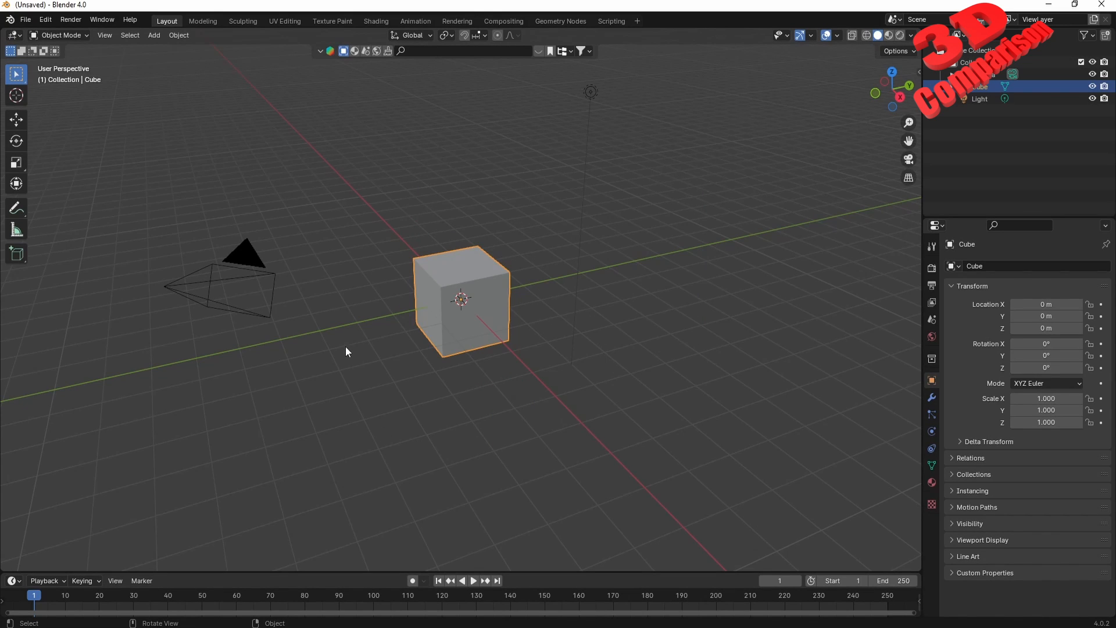
{"action": "left_click", "coordinate": [28, 21]}
{"action": "mouse_move", "coordinate": [68, 190]}
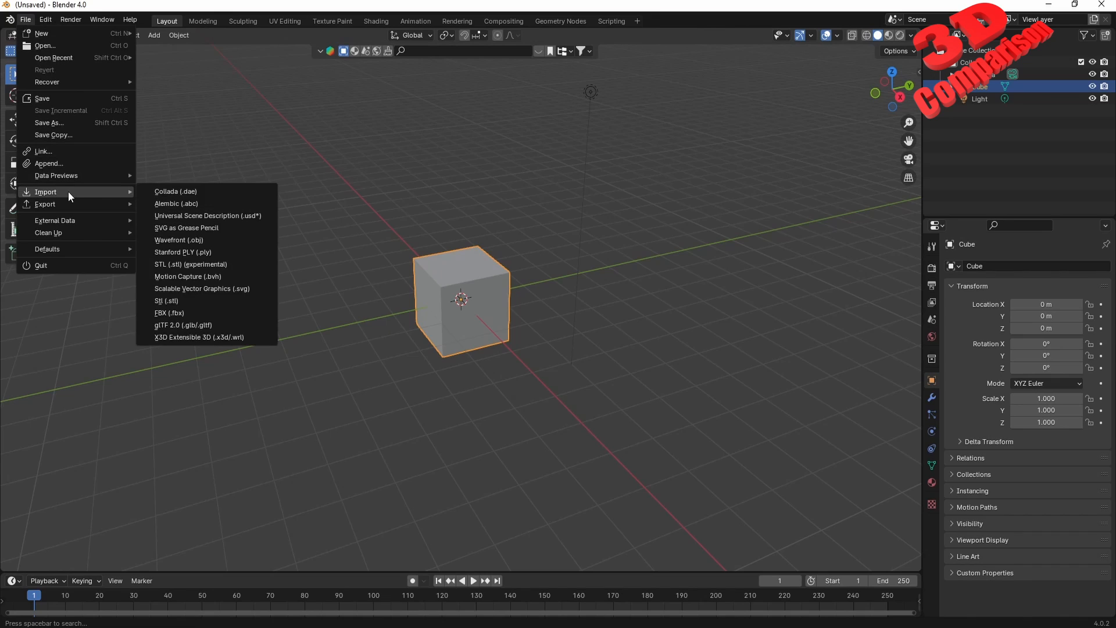
{"action": "left_click", "coordinate": [207, 301]}
{"action": "left_click", "coordinate": [286, 265]}
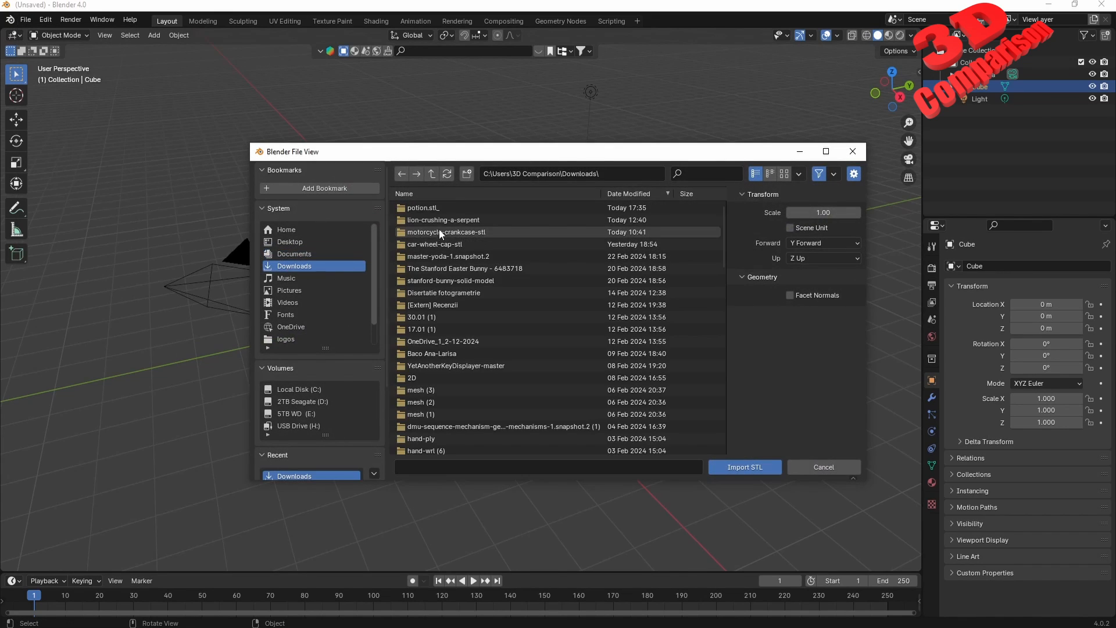
{"action": "double_click", "coordinate": [458, 211]}
{"action": "left_click", "coordinate": [433, 207]}
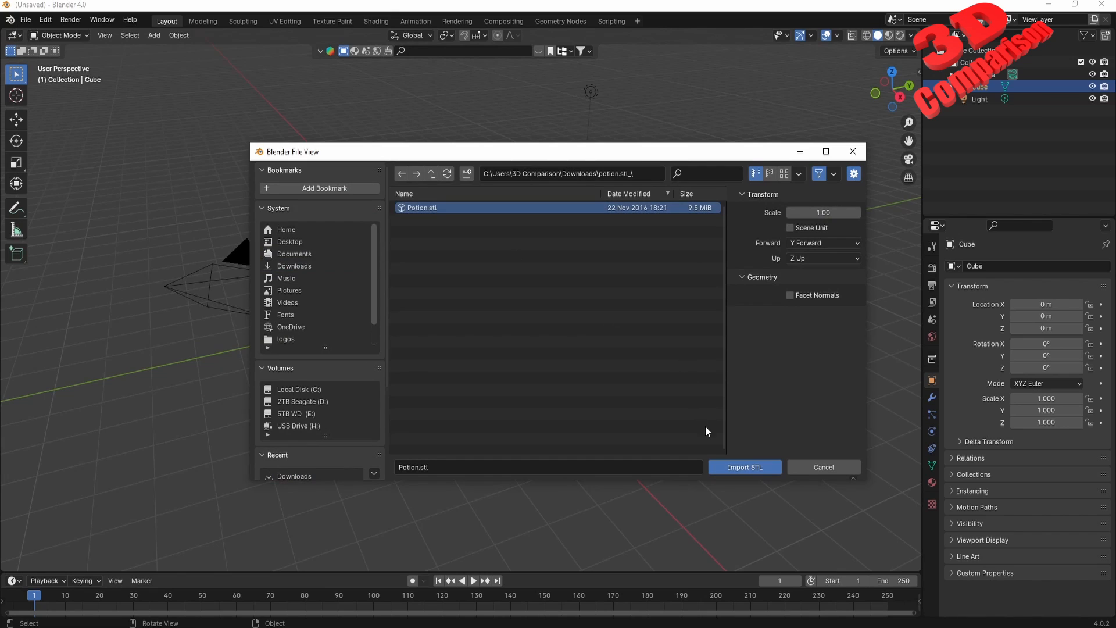
{"action": "left_click", "coordinate": [726, 466]}
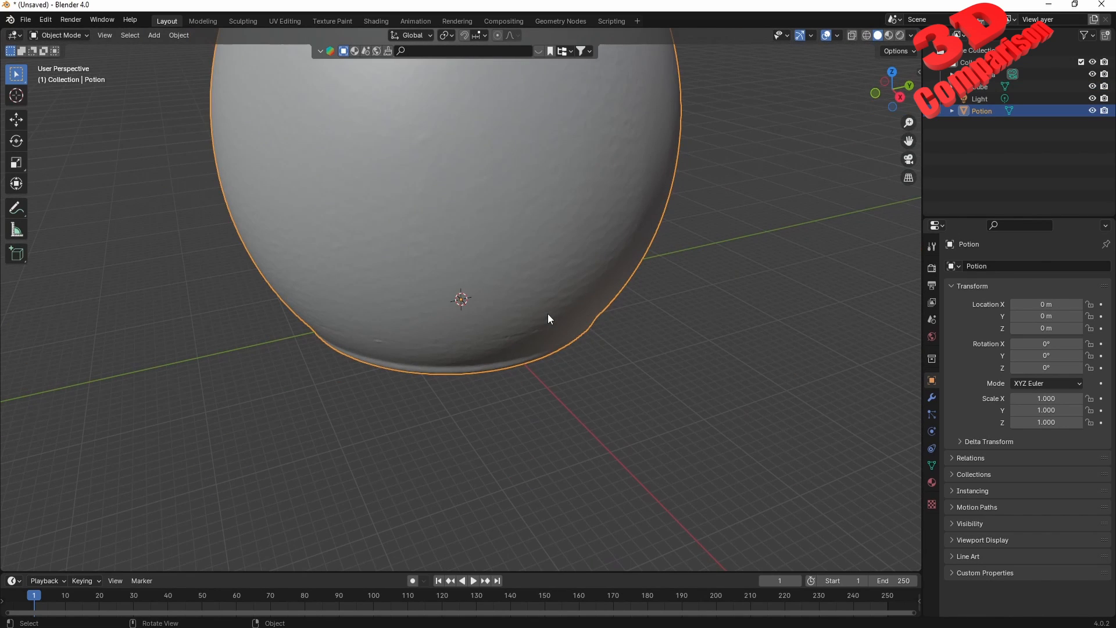
Scale the imported Potion mesh down uniformly by a factor of 0.001 and frame it in the view
{"action": "scroll", "coordinate": [548, 313], "scroll_direction": "down", "scroll_amount": 4}
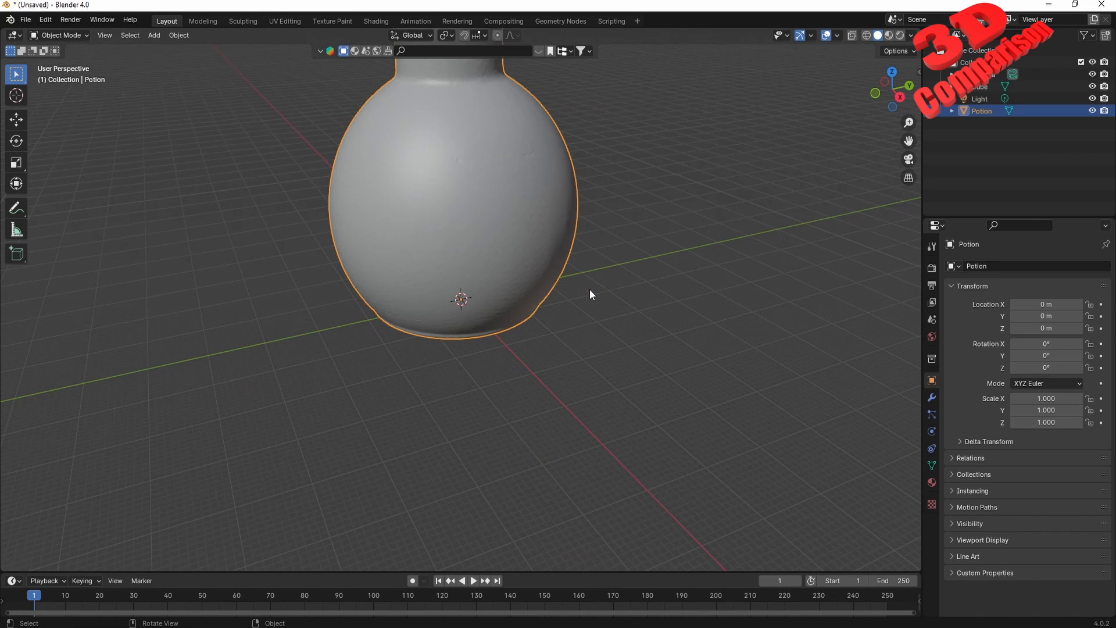
{"action": "middle_click_drag", "start_coordinate": [598, 293], "coordinate": [674, 342]}
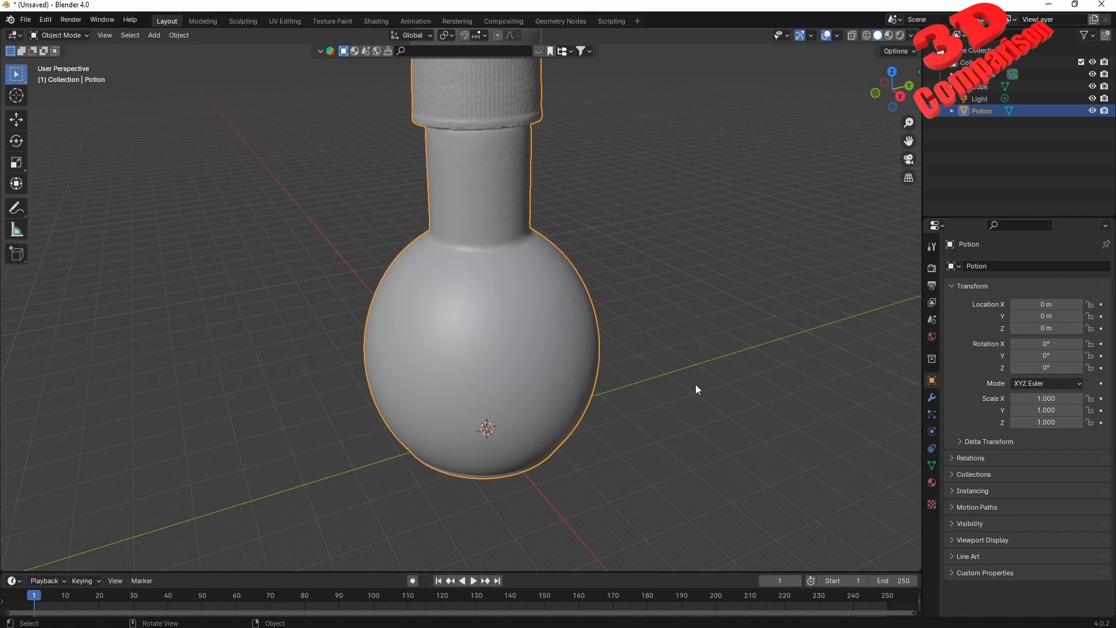
{"action": "type", "text": "s000"}
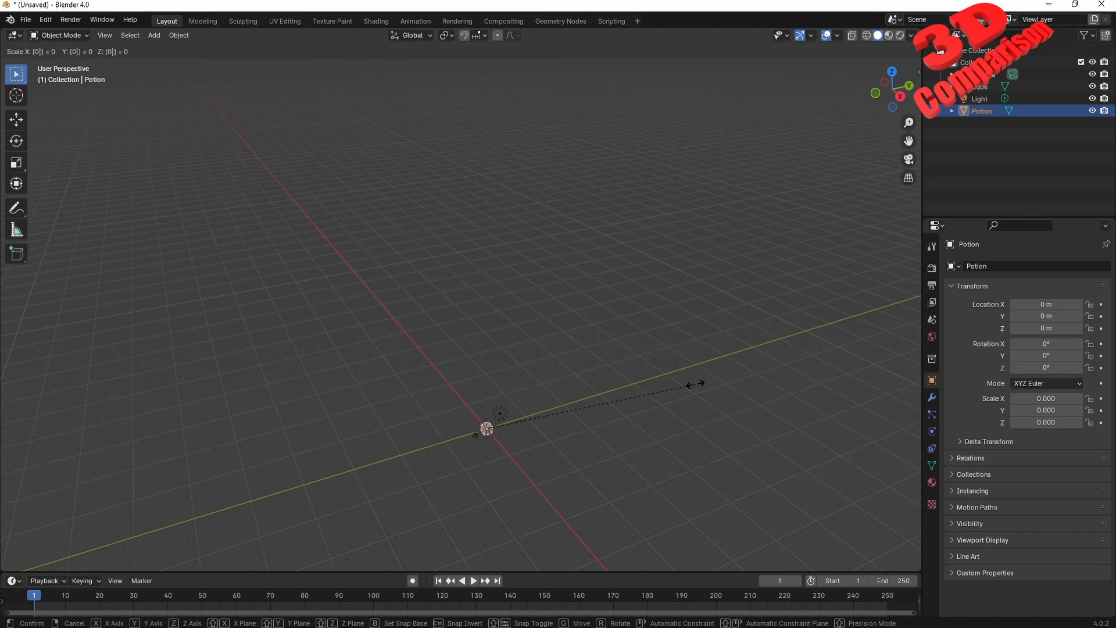
{"action": "type", "text": "0"}
{"action": "key", "text": "BackSpace"}
{"action": "key", "text": "BackSpace"}
{"action": "key", "text": "BackSpace"}
{"action": "type", "text": ".001"}
{"action": "key", "text": "Return"}
{"action": "key", "text": "KP_Decimal"}
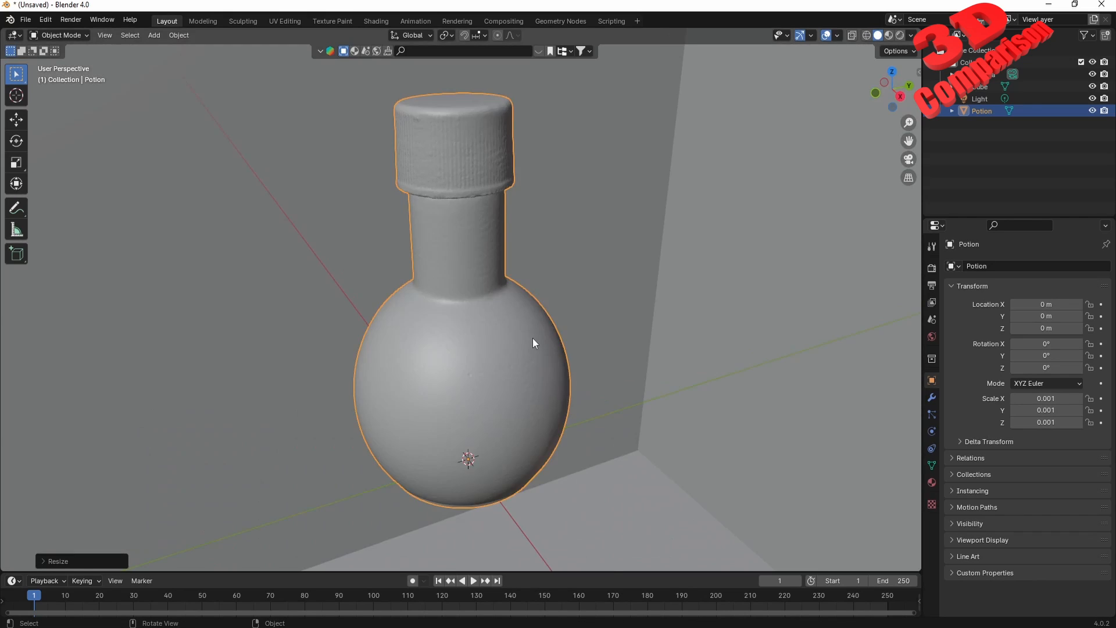
Delete the default cube enclosing the scaled-down bottle and bring the bottle into close view
{"action": "scroll", "coordinate": [534, 343], "scroll_direction": "down", "scroll_amount": 10}
{"action": "scroll", "coordinate": [533, 343], "scroll_direction": "down", "scroll_amount": 5}
{"action": "middle_click_drag", "start_coordinate": [531, 343], "coordinate": [555, 334]}
{"action": "left_click", "coordinate": [555, 335]}
{"action": "key", "text": "Delete"}
{"action": "scroll", "coordinate": [499, 308], "scroll_direction": "up", "scroll_amount": 8}
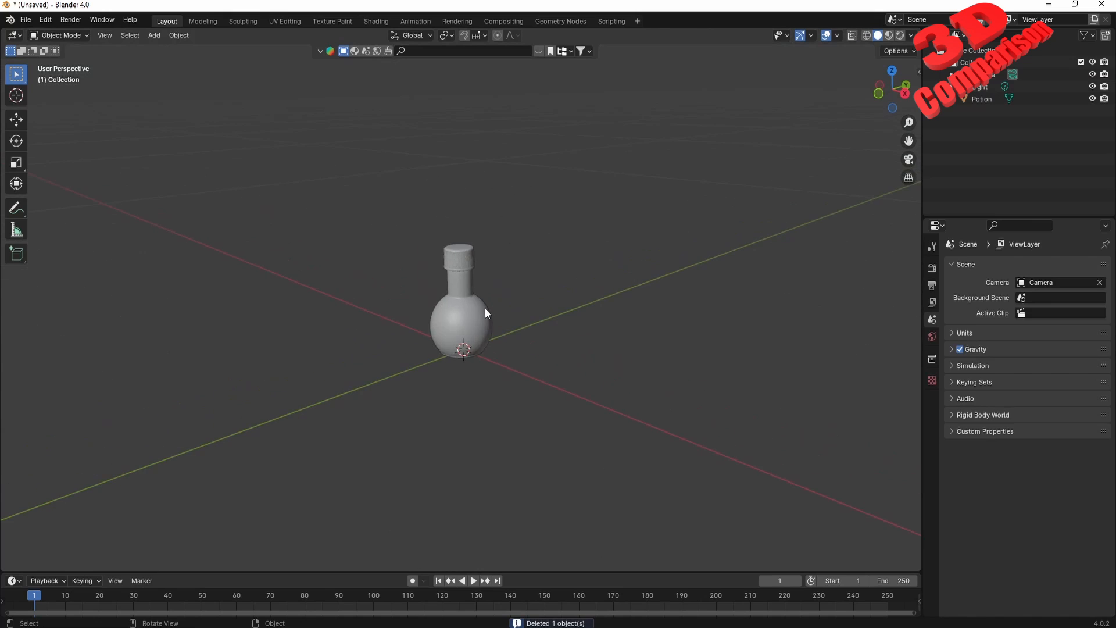
{"action": "scroll", "coordinate": [501, 296], "scroll_direction": "up", "scroll_amount": 2}
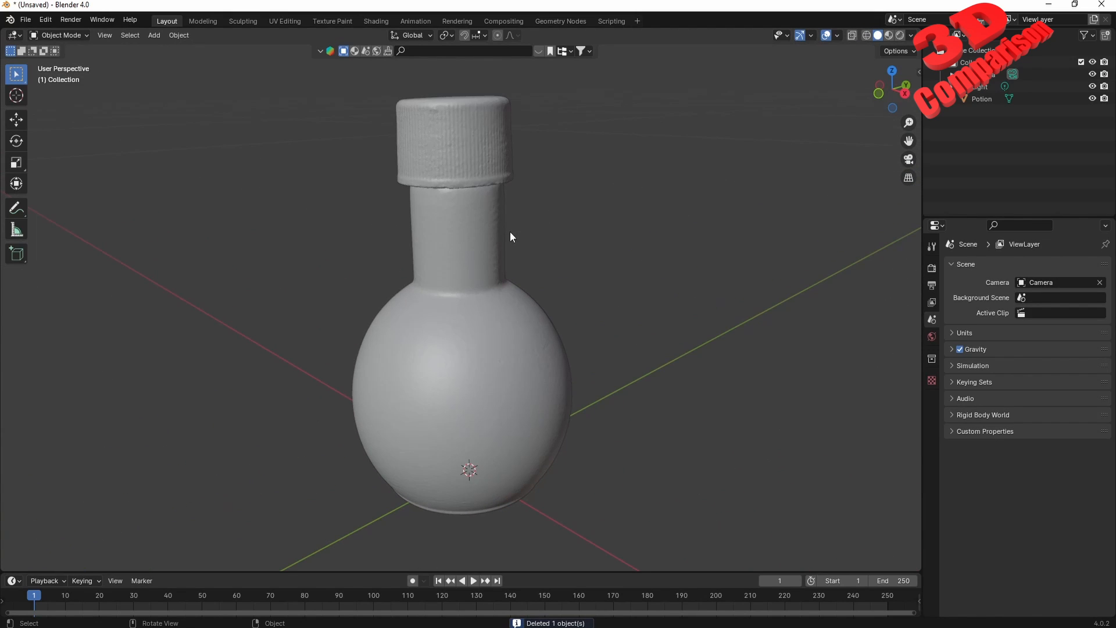
Search the asset library's materials for "glass"
{"action": "left_click", "coordinate": [357, 51]}
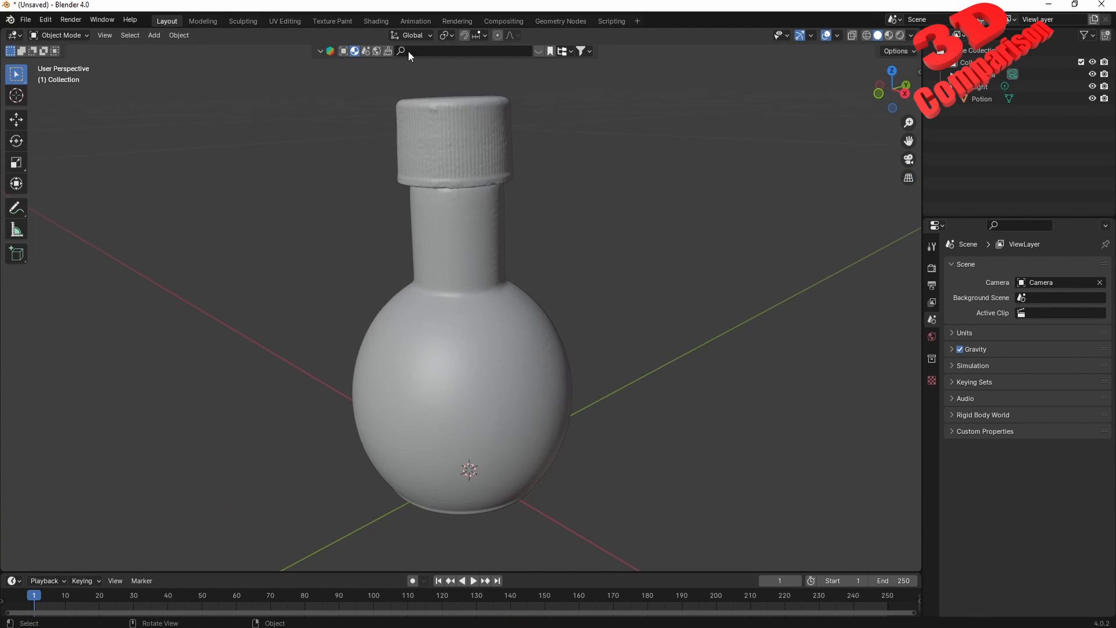
{"action": "left_click", "coordinate": [408, 51]}
{"action": "type", "text": "glass"}
{"action": "key", "text": "Return"}
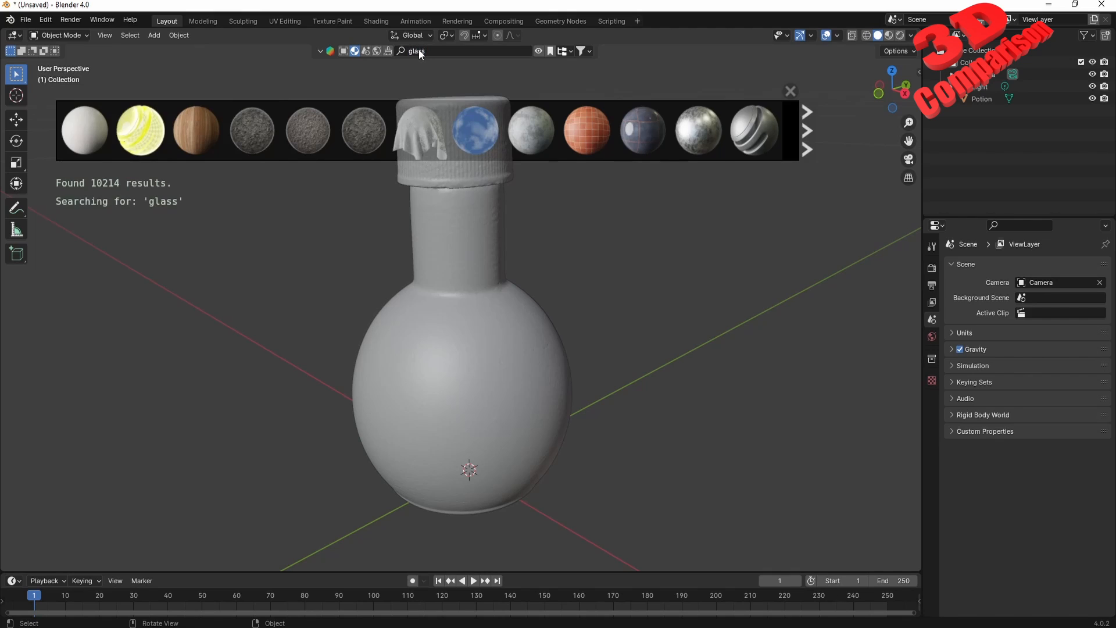
Apply the Drinking Glass Texture material to the potion bottle and show the viewport in Material Preview shading
{"action": "mouse_move", "coordinate": [142, 150]}
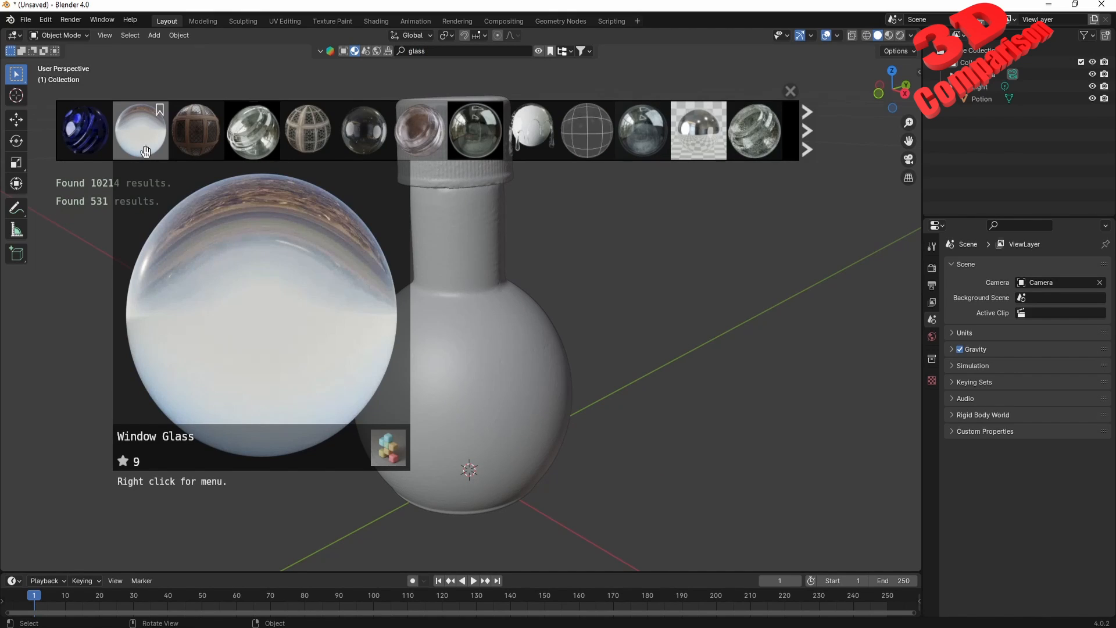
{"action": "mouse_move", "coordinate": [81, 127]}
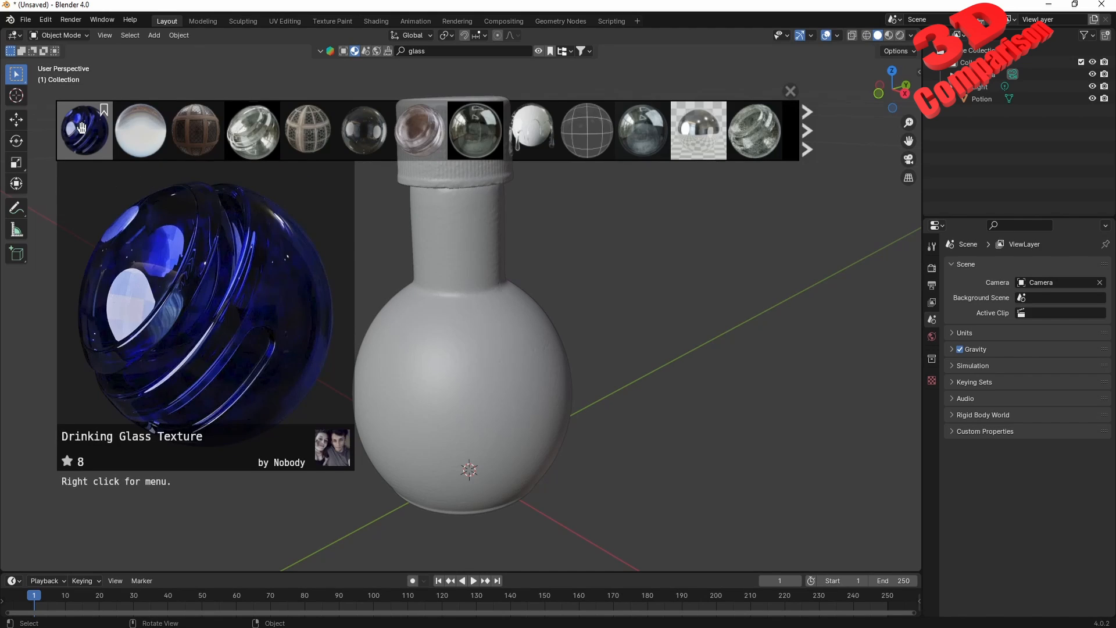
{"action": "left_click_drag", "start_coordinate": [82, 127], "coordinate": [480, 359]}
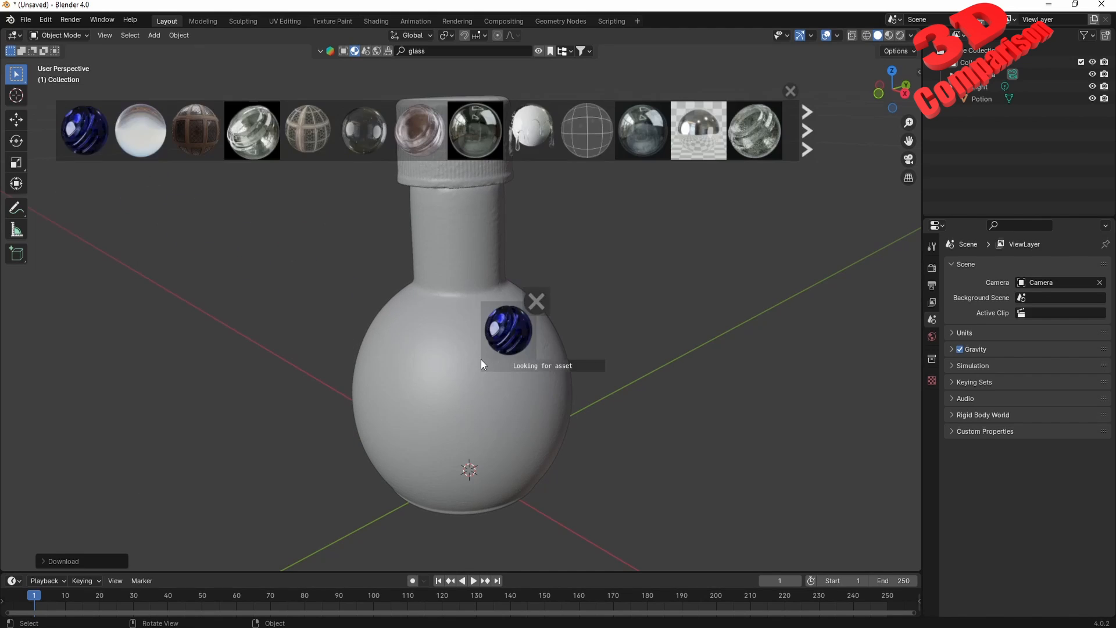
{"action": "left_click", "coordinate": [891, 36]}
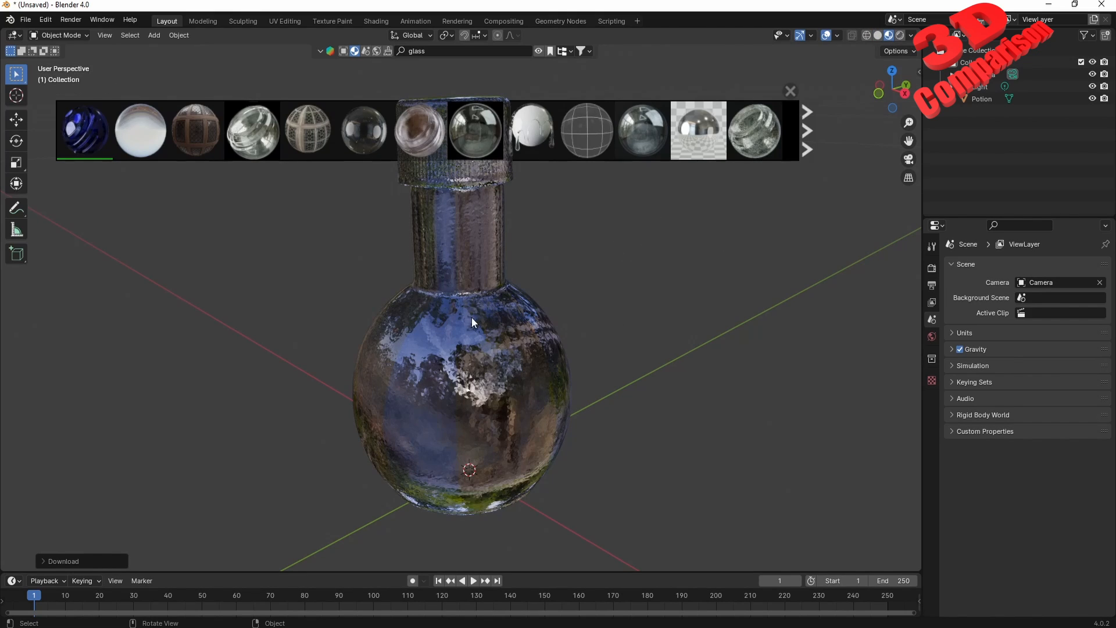
{"action": "middle_click_drag", "start_coordinate": [490, 328], "coordinate": [495, 304]}
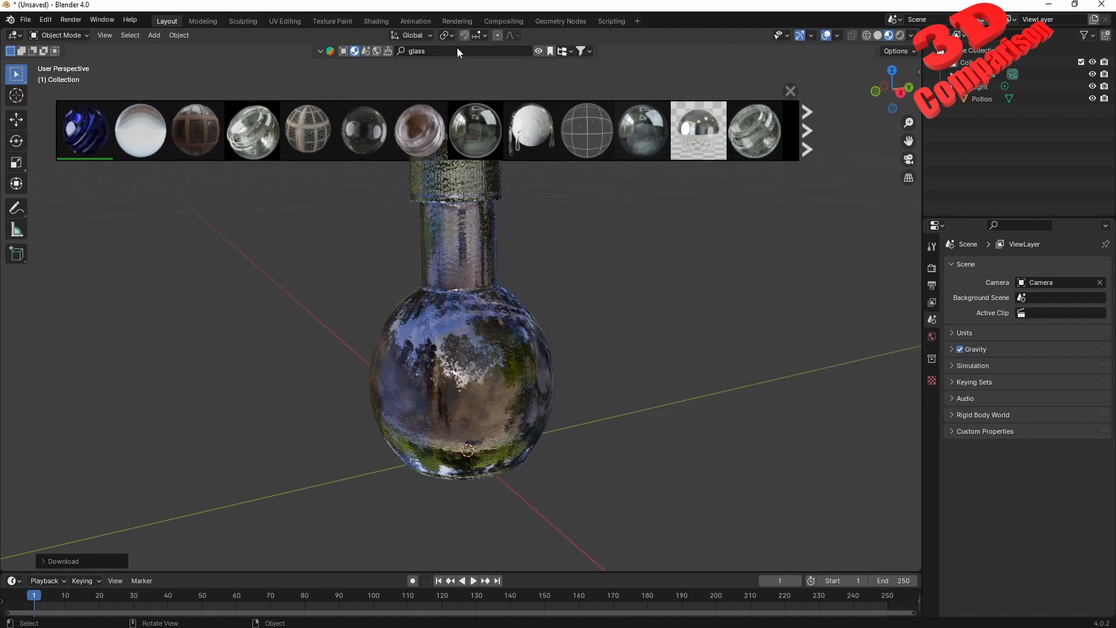
{"action": "left_click", "coordinate": [377, 21]}
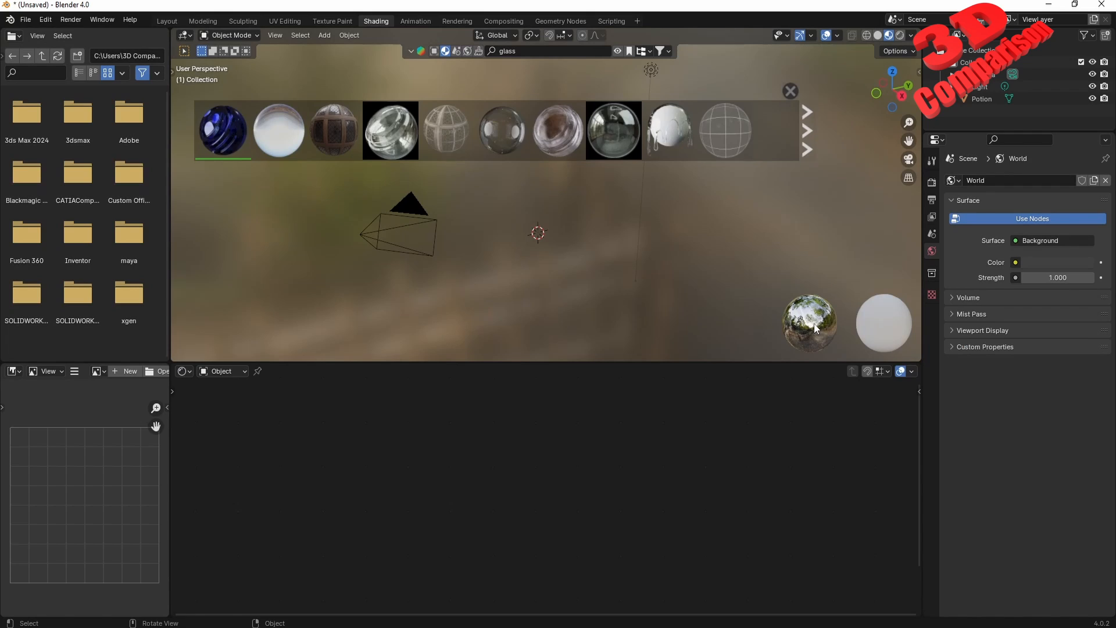
{"action": "left_click", "coordinate": [168, 22]}
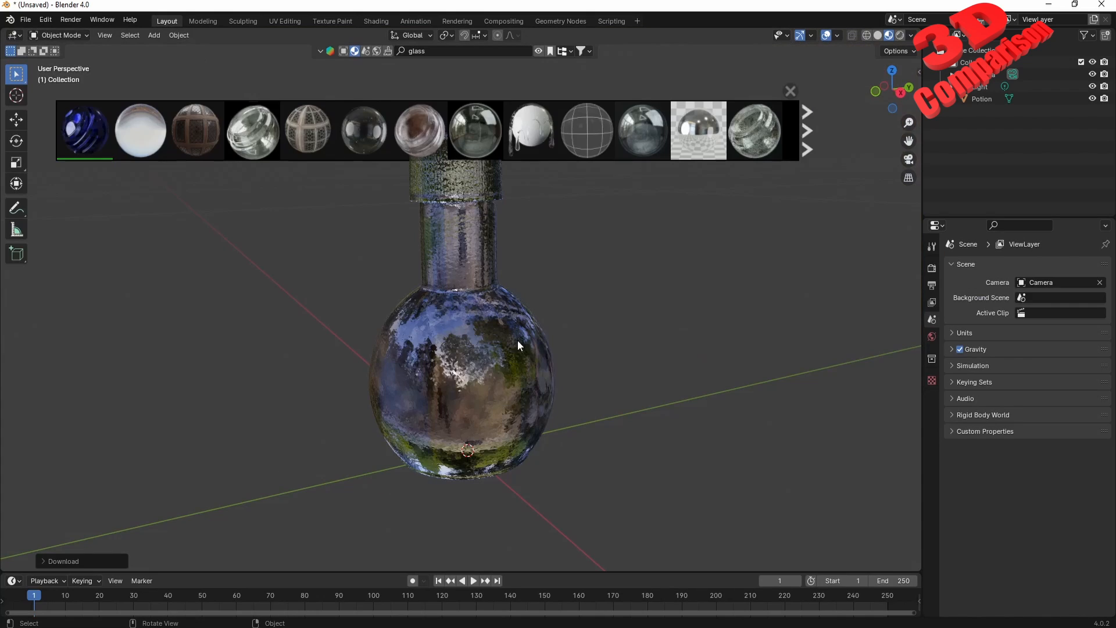
Replace the bottle's material with the clear Glass preset and then with the white dripping glass preset
{"action": "left_click", "coordinate": [473, 329]}
{"action": "mouse_move", "coordinate": [267, 143]}
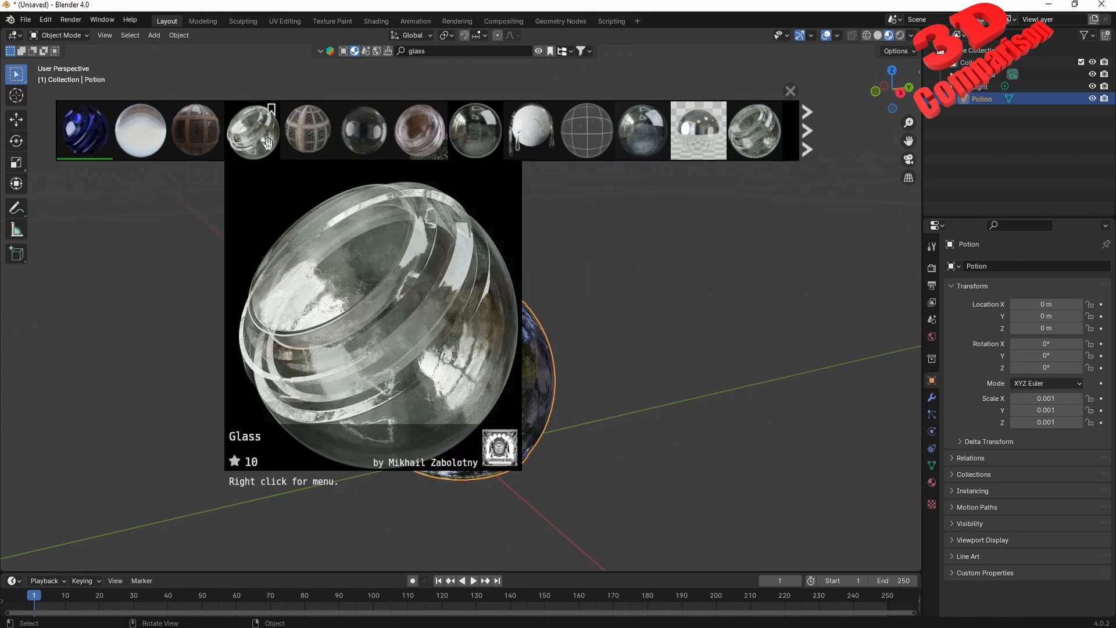
{"action": "left_click_drag", "start_coordinate": [267, 142], "coordinate": [500, 419]}
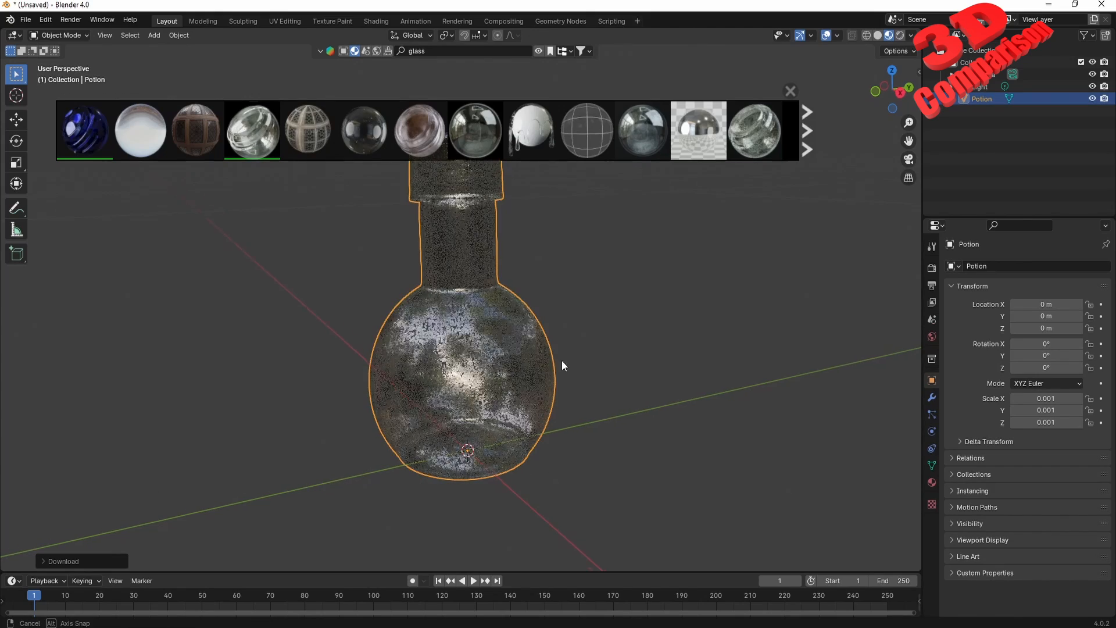
{"action": "mouse_move", "coordinate": [562, 360]}
{"action": "middle_mouse_down"}
{"action": "mouse_move", "coordinate": [454, 378]}
{"action": "mouse_move", "coordinate": [480, 362]}
{"action": "mouse_move", "coordinate": [554, 358]}
{"action": "middle_mouse_up"}
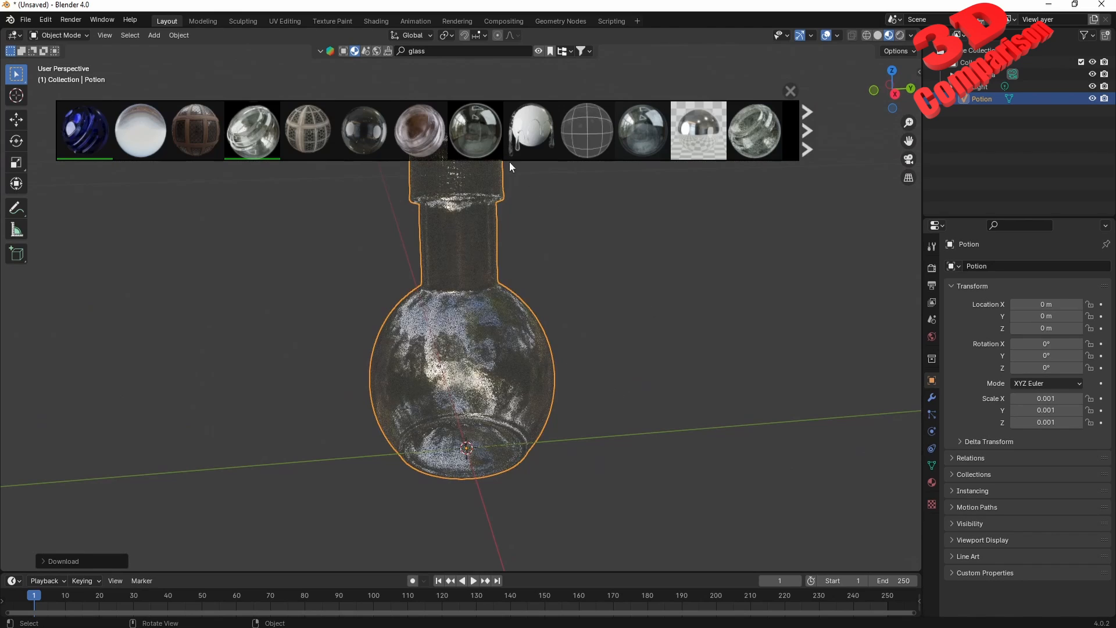
{"action": "mouse_move", "coordinate": [535, 131]}
{"action": "left_click_drag", "start_coordinate": [535, 131], "coordinate": [488, 415]}
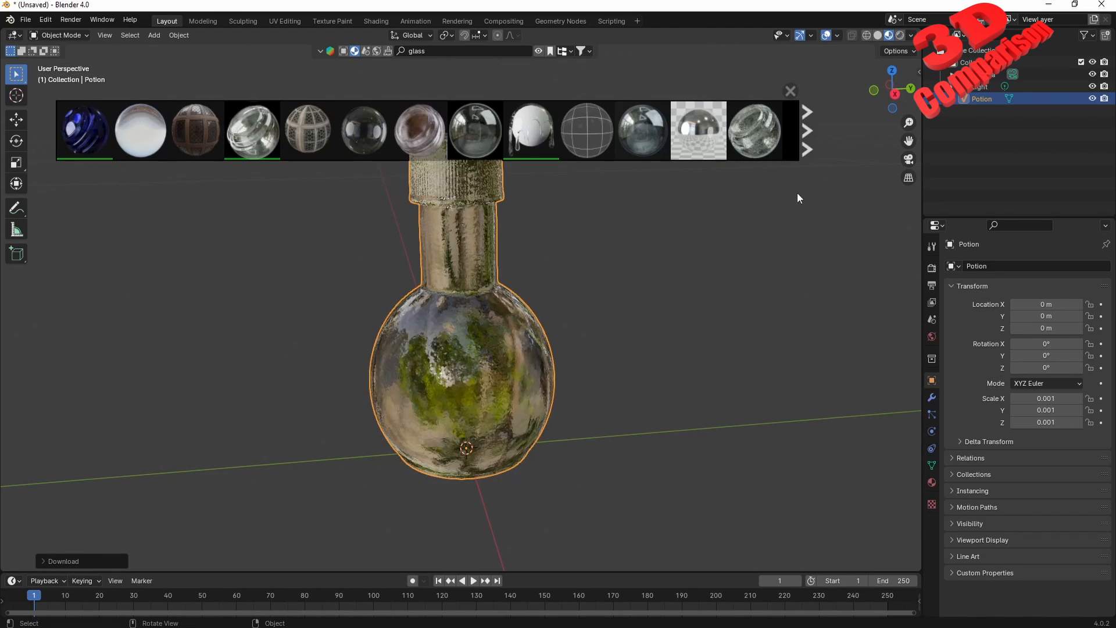
Apply the orange Facing Glass material from the further search results to the bottle
{"action": "left_click", "coordinate": [802, 145]}
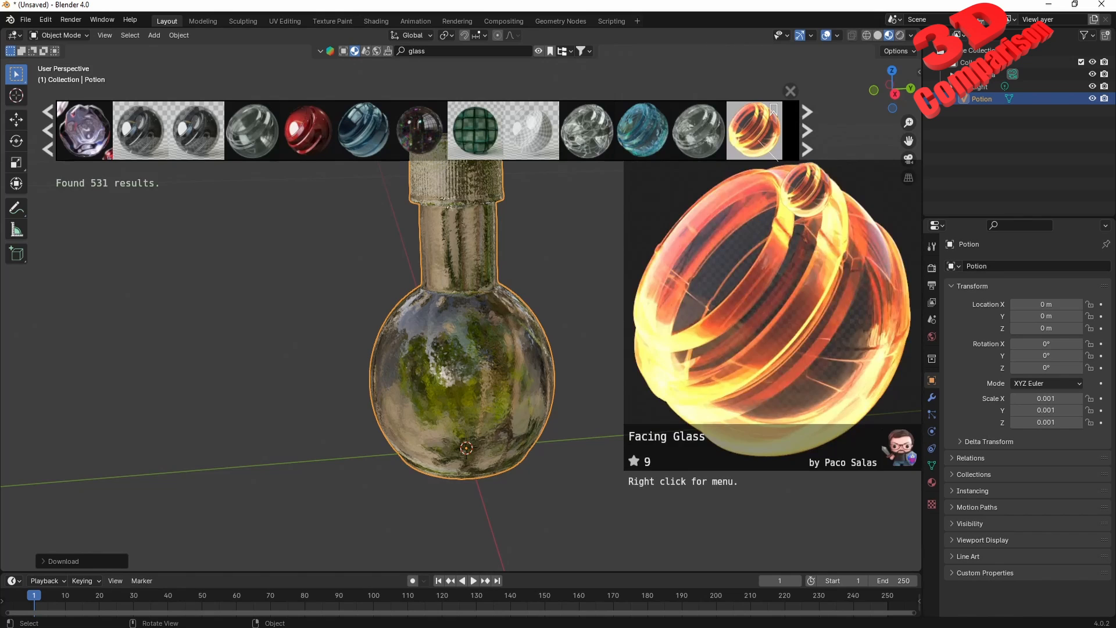
{"action": "left_click_drag", "start_coordinate": [753, 130], "coordinate": [478, 462]}
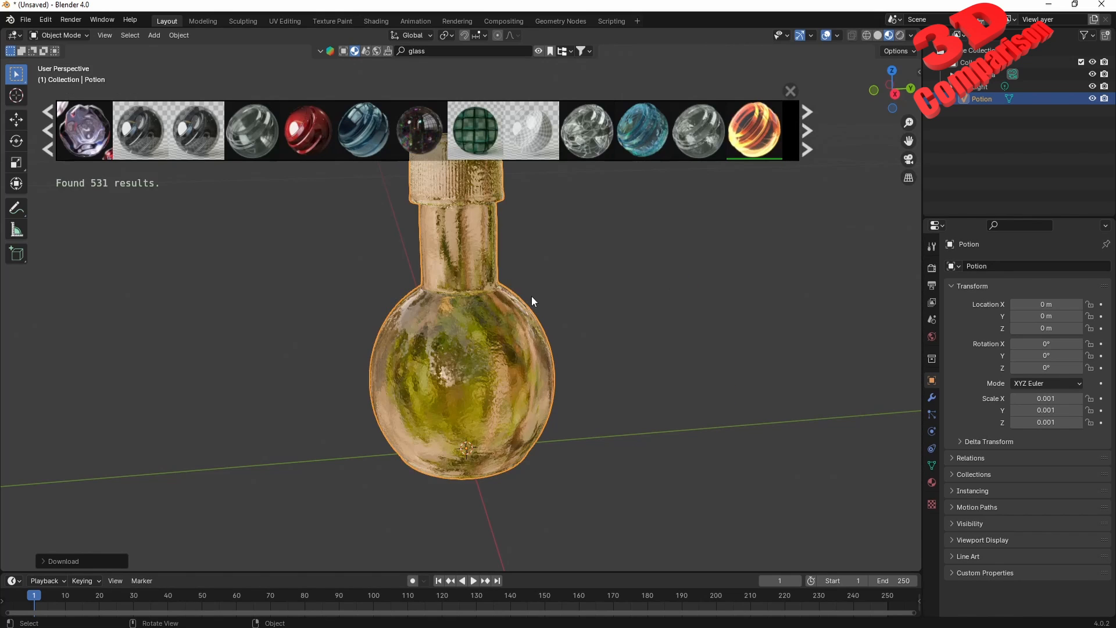
{"action": "middle_click_drag", "start_coordinate": [554, 285], "coordinate": [521, 301]}
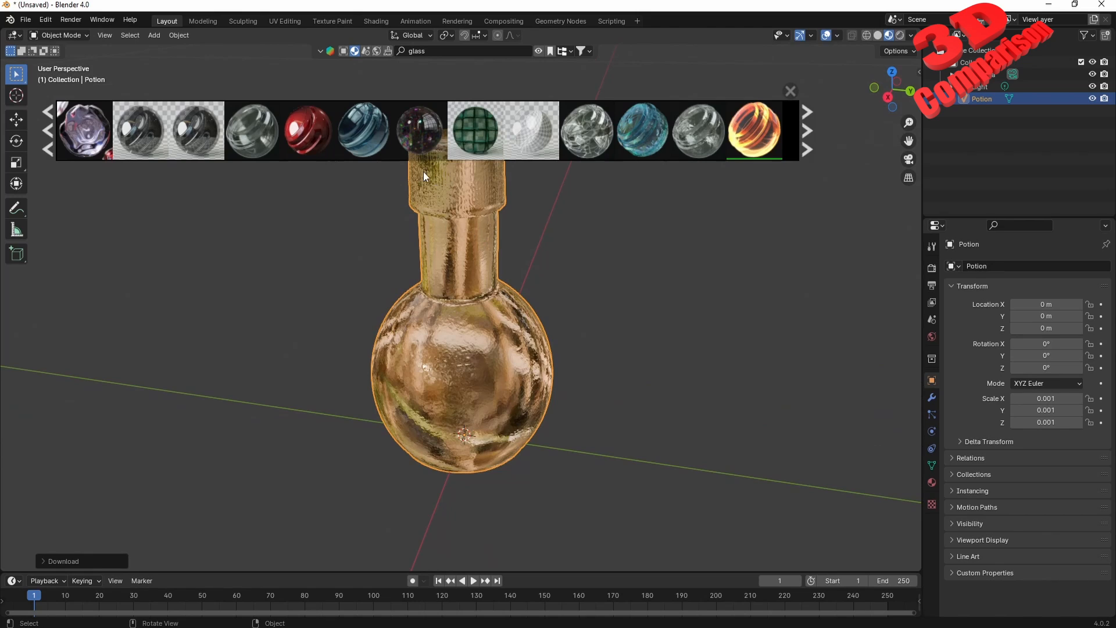
Apply the Procedural Decorated Glass material to the bottle and display its shader nodes together with the framed bottle
{"action": "left_click", "coordinate": [413, 135]}
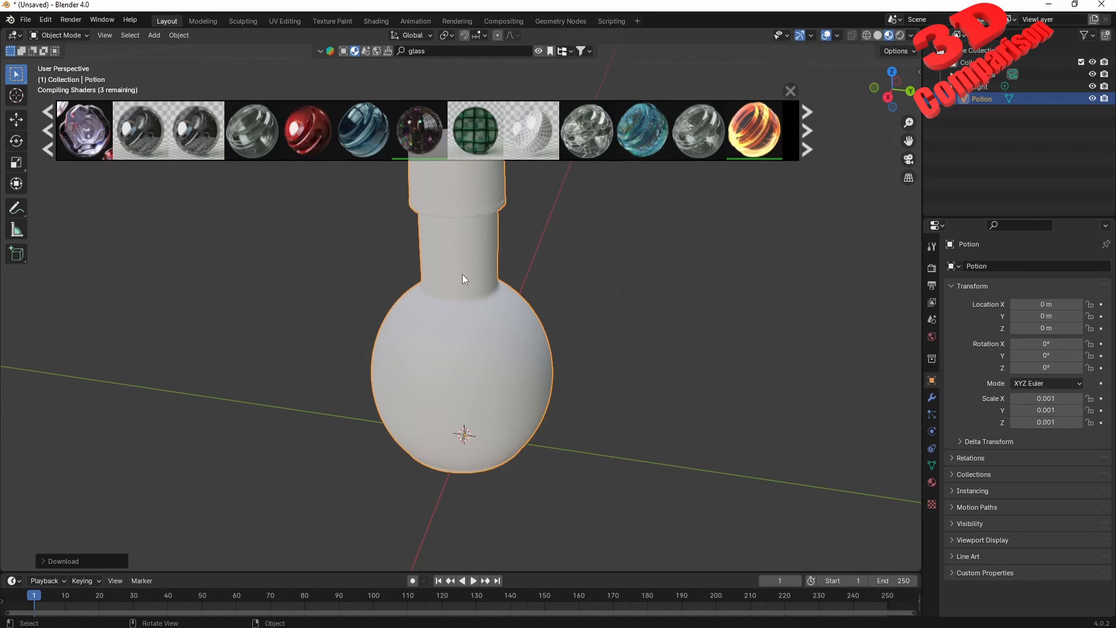
{"action": "left_click", "coordinate": [376, 21]}
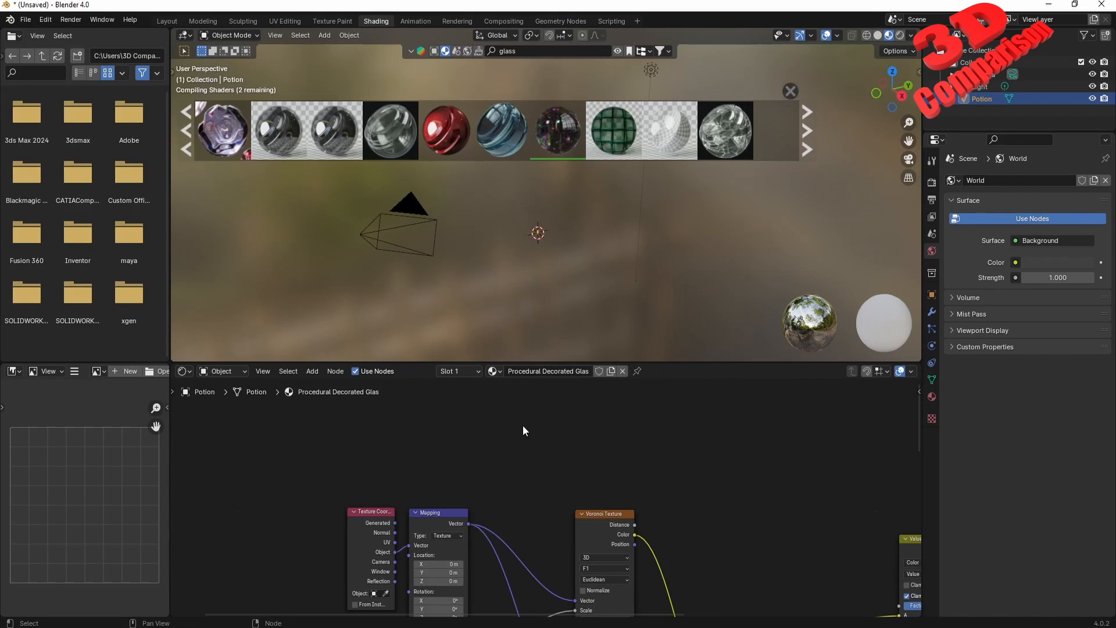
{"action": "scroll", "coordinate": [508, 424], "scroll_direction": "down", "scroll_amount": 5}
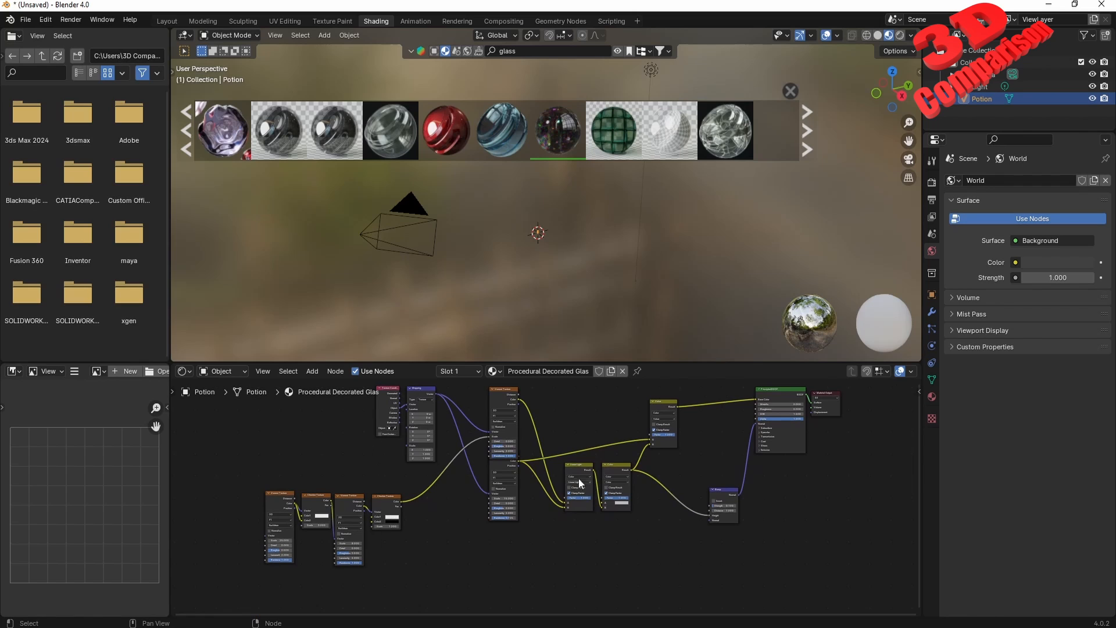
{"action": "middle_click_drag", "start_coordinate": [604, 267], "coordinate": [612, 277]}
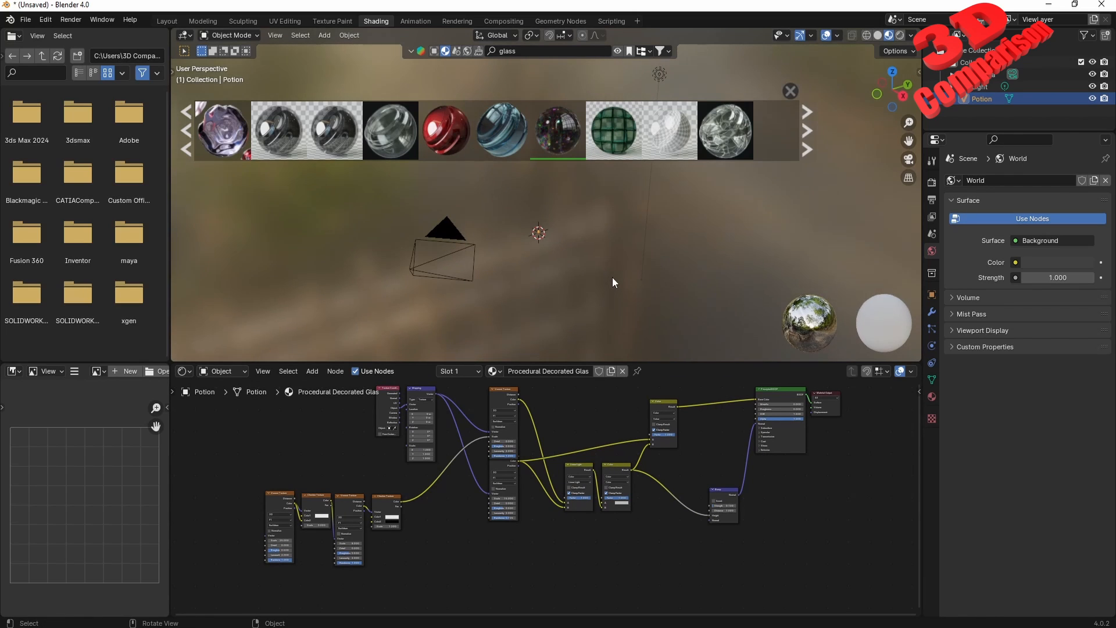
{"action": "key", "text": "KP_Decimal"}
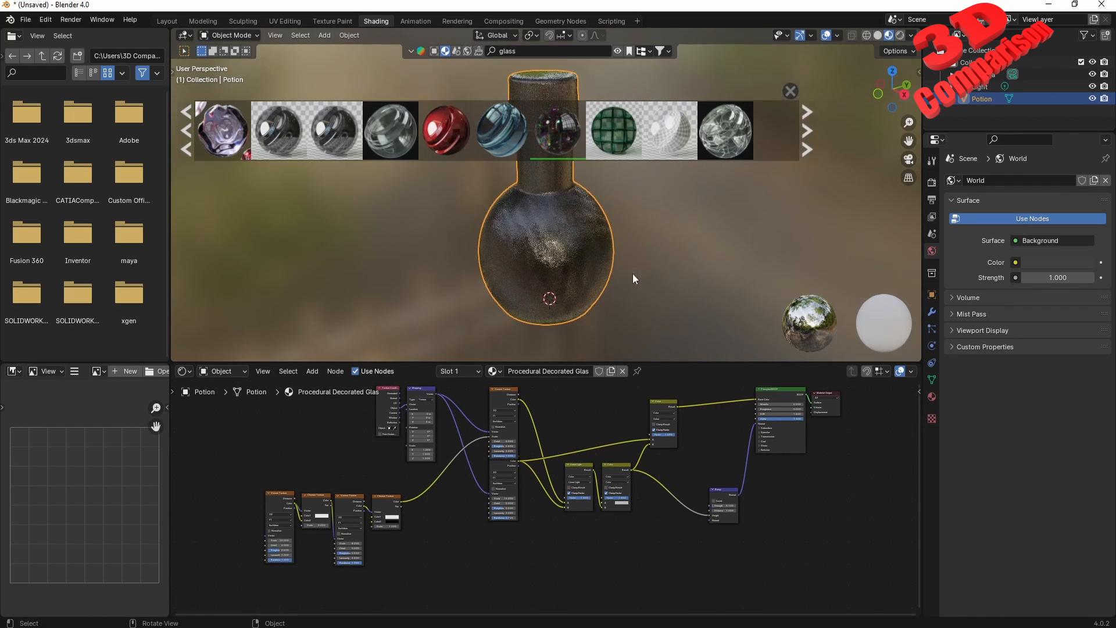
Set the upper Voronoi Texture node's roughness to 0.483 and the Mapping node's X scale to -1.4
{"action": "scroll", "coordinate": [487, 444], "scroll_direction": "up", "scroll_amount": 2}
{"action": "scroll", "coordinate": [482, 443], "scroll_direction": "up", "scroll_amount": 5}
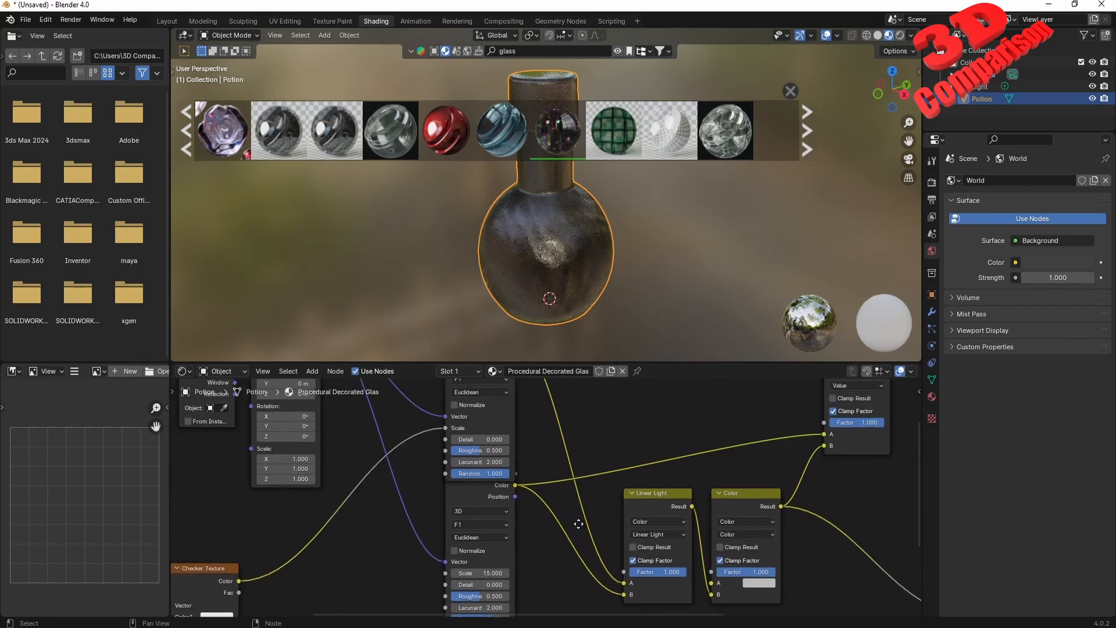
{"action": "mouse_move", "coordinate": [461, 465]}
{"action": "left_mouse_down"}
{"action": "mouse_move", "coordinate": [493, 464]}
{"action": "mouse_move", "coordinate": [462, 466]}
{"action": "left_mouse_up"}
{"action": "scroll", "coordinate": [575, 465], "scroll_direction": "down", "scroll_amount": 4}
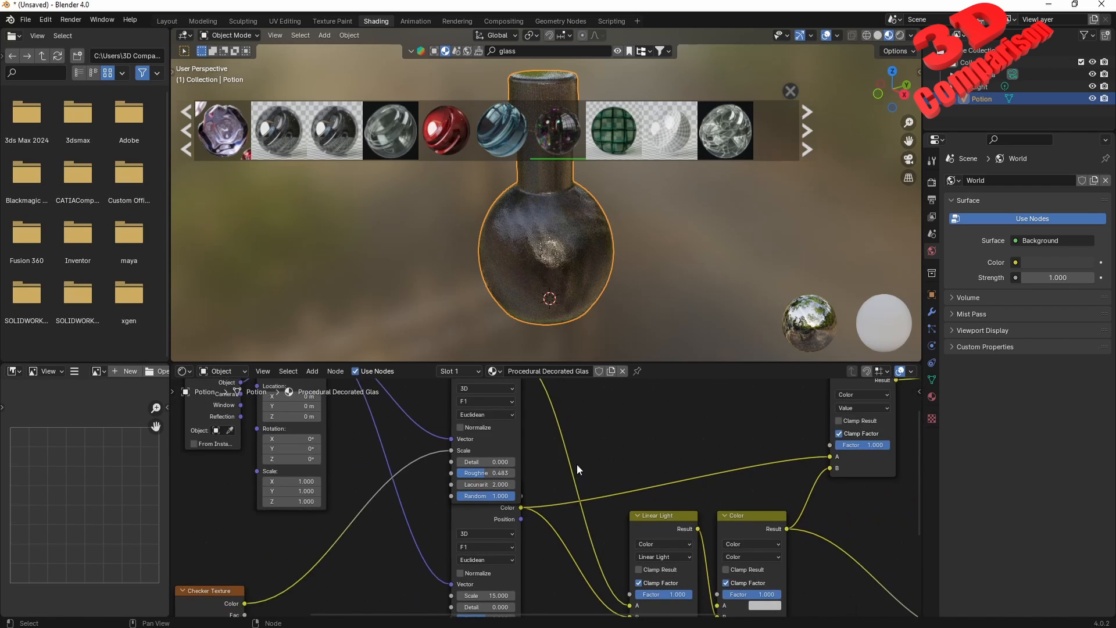
{"action": "scroll", "coordinate": [504, 546], "scroll_direction": "up", "scroll_amount": 2}
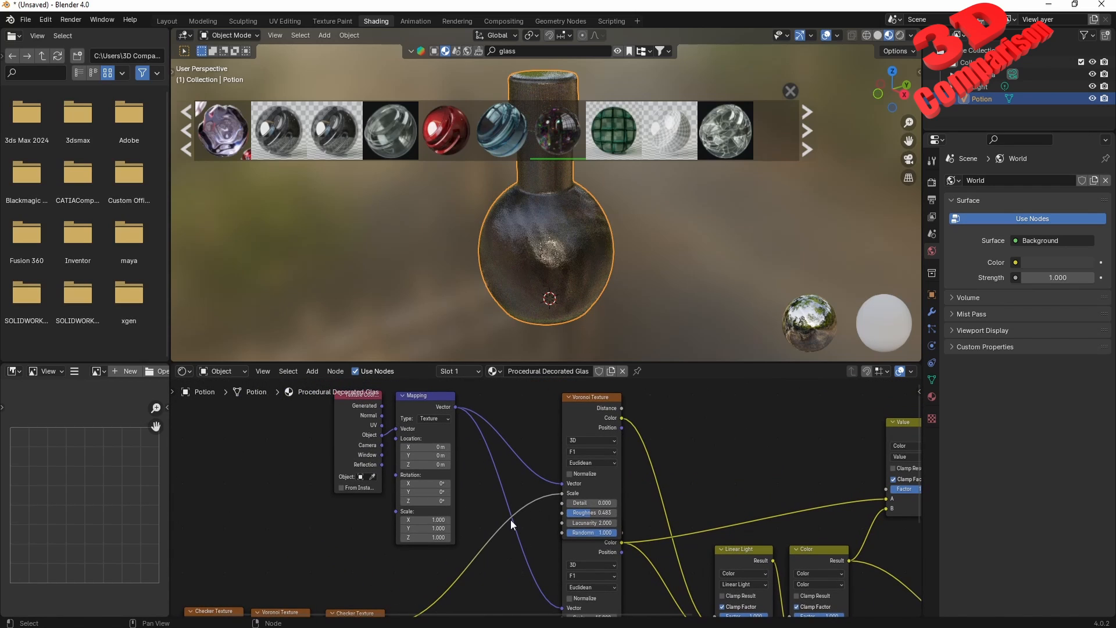
{"action": "left_click", "coordinate": [426, 519]}
{"action": "type", "text": "-1.4"}
{"action": "key", "text": "Return"}
Return to the Layout workspace and try the blue-green glass material on the bottle, followed by the dark green one
{"action": "left_click", "coordinate": [174, 22]}
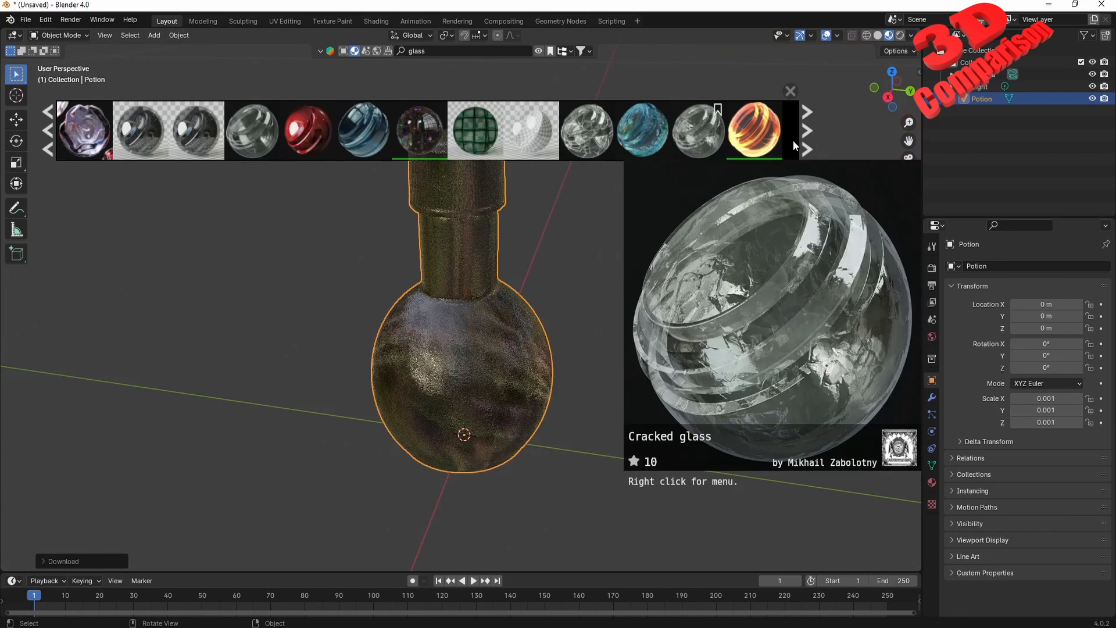
{"action": "left_click_drag", "start_coordinate": [642, 131], "coordinate": [530, 385]}
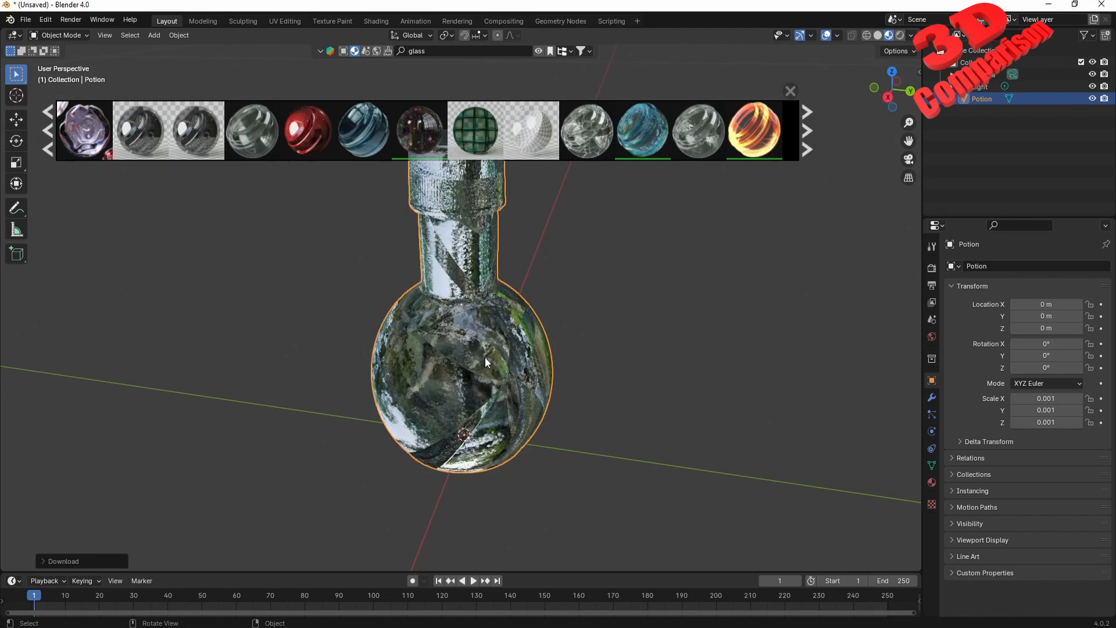
{"action": "middle_click_drag", "start_coordinate": [503, 358], "coordinate": [552, 339]}
{"action": "left_click", "coordinate": [808, 131]}
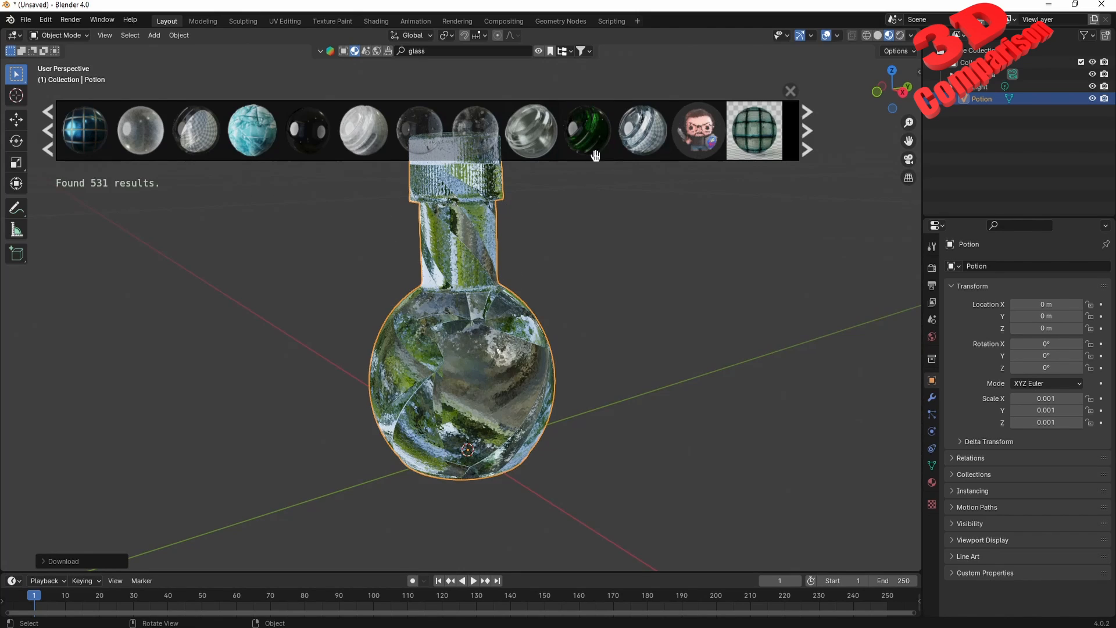
{"action": "left_click_drag", "start_coordinate": [587, 131], "coordinate": [508, 377]}
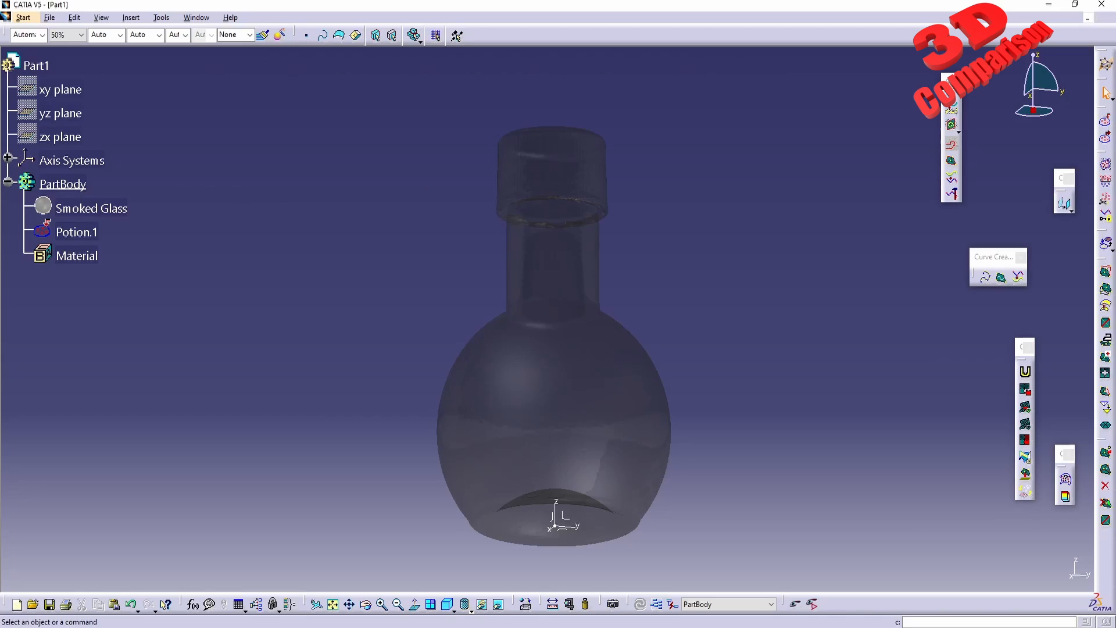
Switch to CATIA V5, delete the Potion.1 mesh and import lion.stl from the Desktop in its place
{"action": "left_click", "coordinate": [643, 403]}
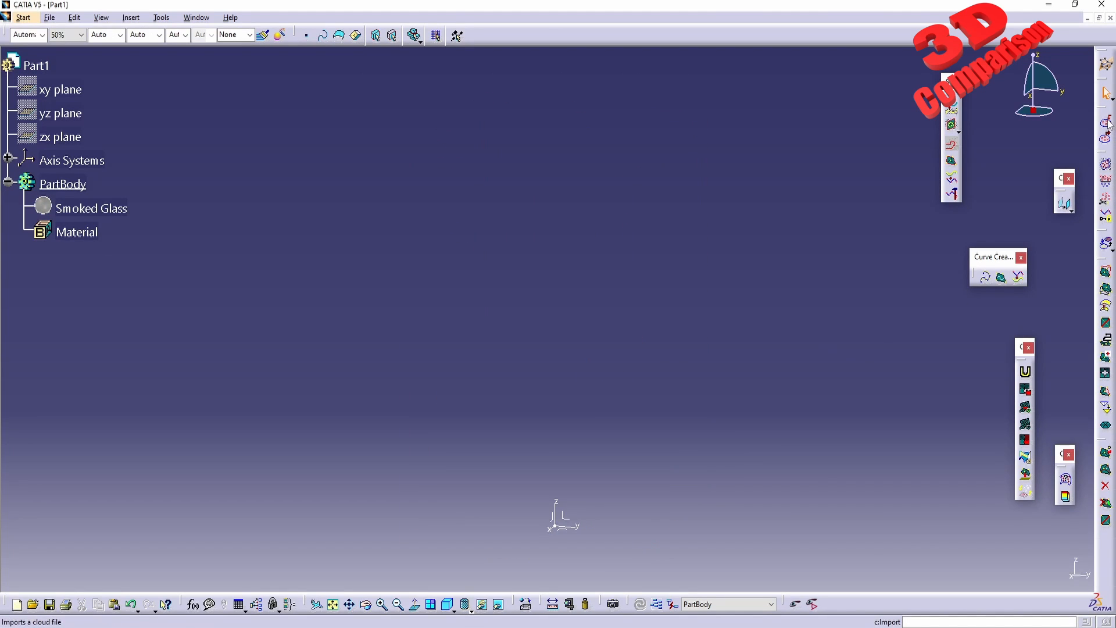
{"action": "left_click", "coordinate": [794, 373]}
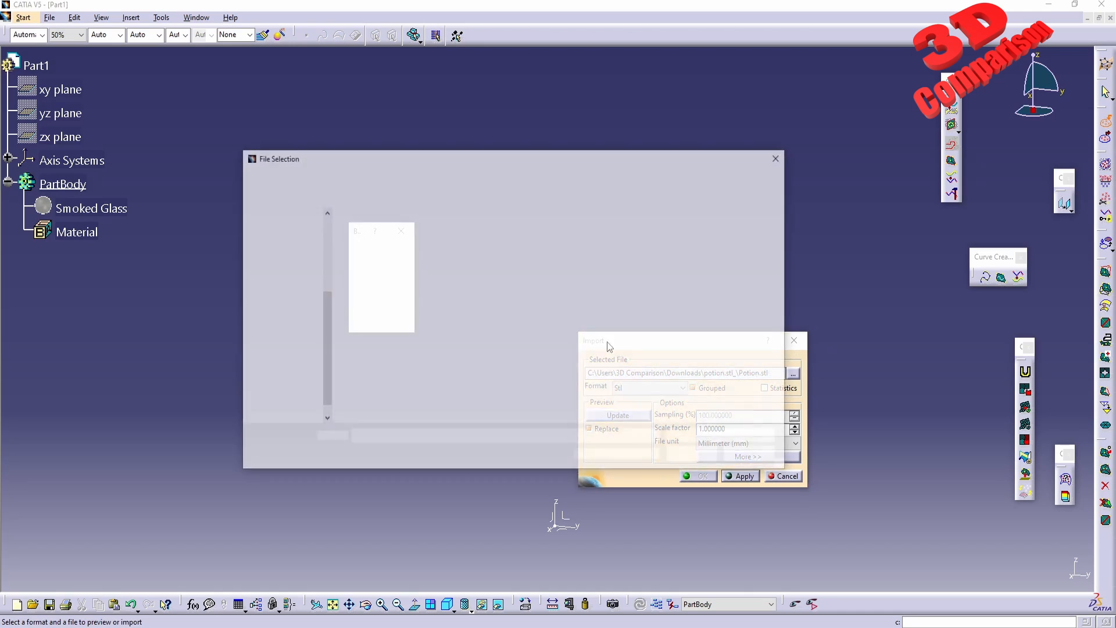
{"action": "left_click", "coordinate": [282, 238]}
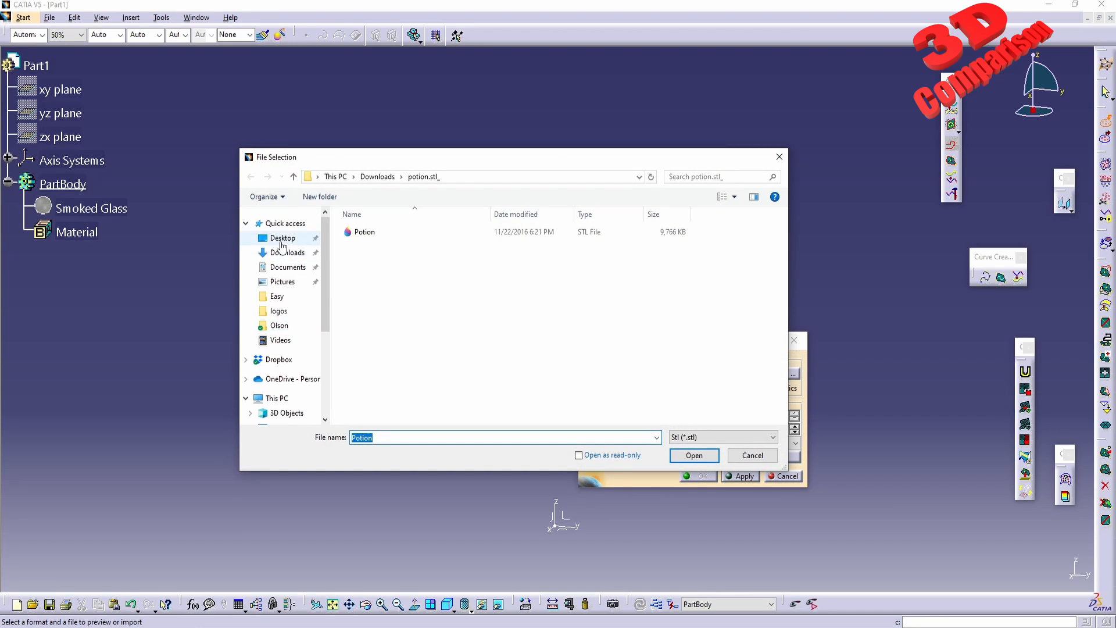
{"action": "double_click", "coordinate": [515, 330]}
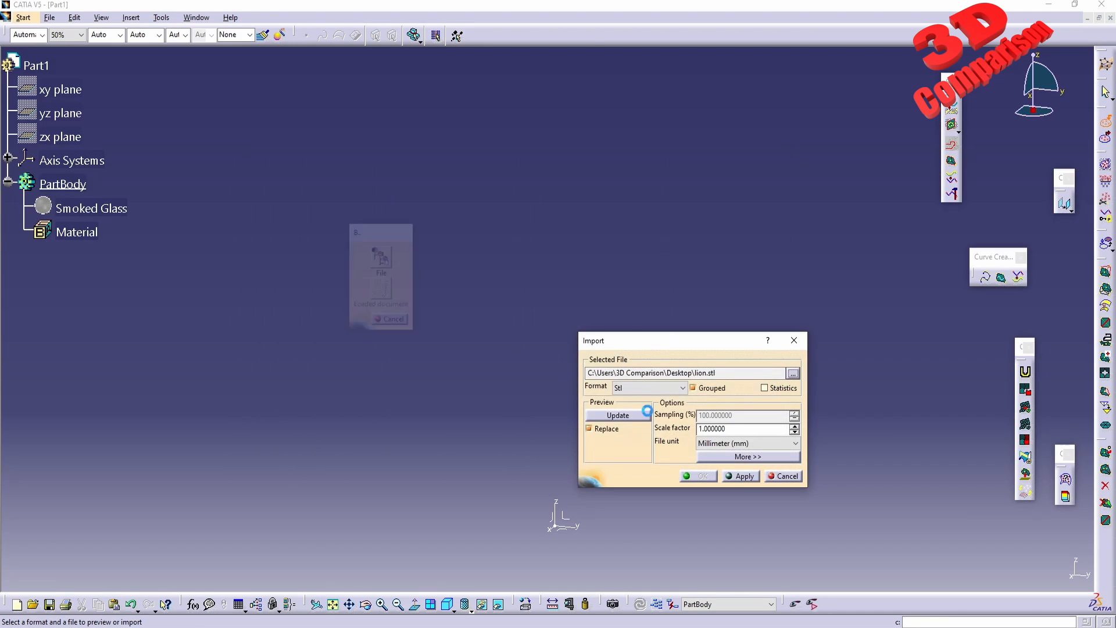
{"action": "left_click", "coordinate": [746, 477]}
{"action": "left_click", "coordinate": [702, 476]}
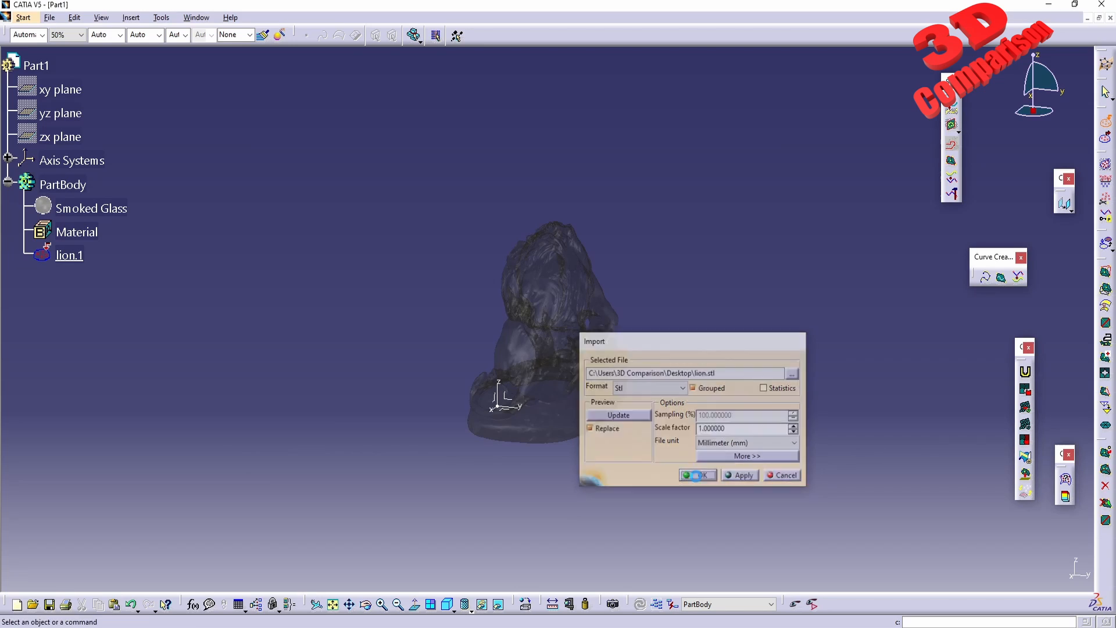
Frame the lion from the side at a larger size and start rendering it with the smoked glass material
{"action": "middle_click_drag", "start_coordinate": [699, 453], "coordinate": [654, 349]}
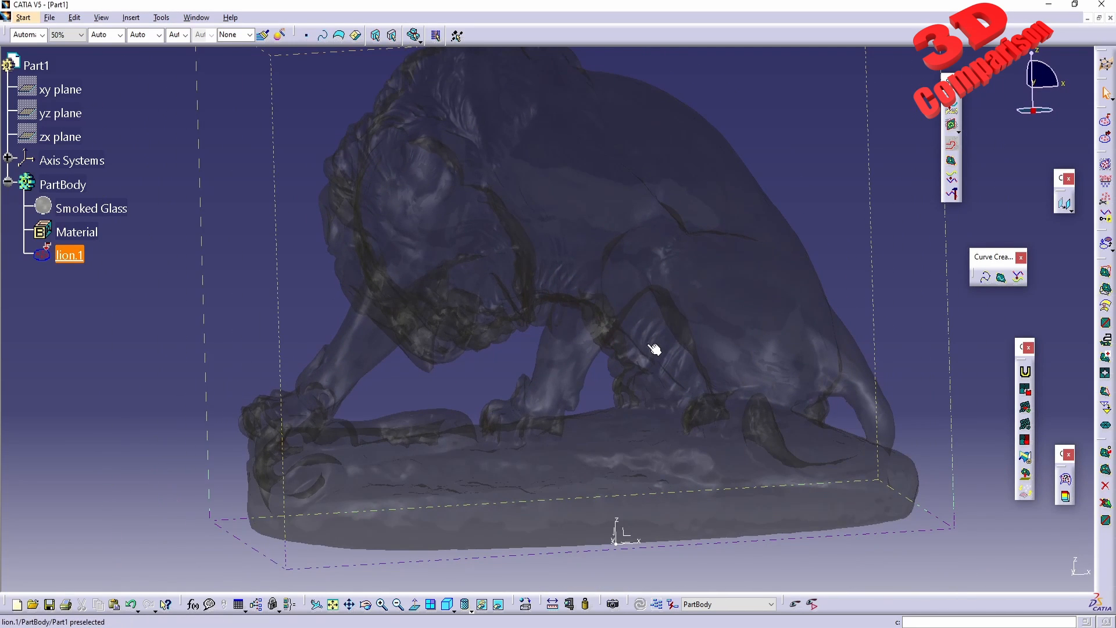
{"action": "left_click", "coordinate": [614, 604]}
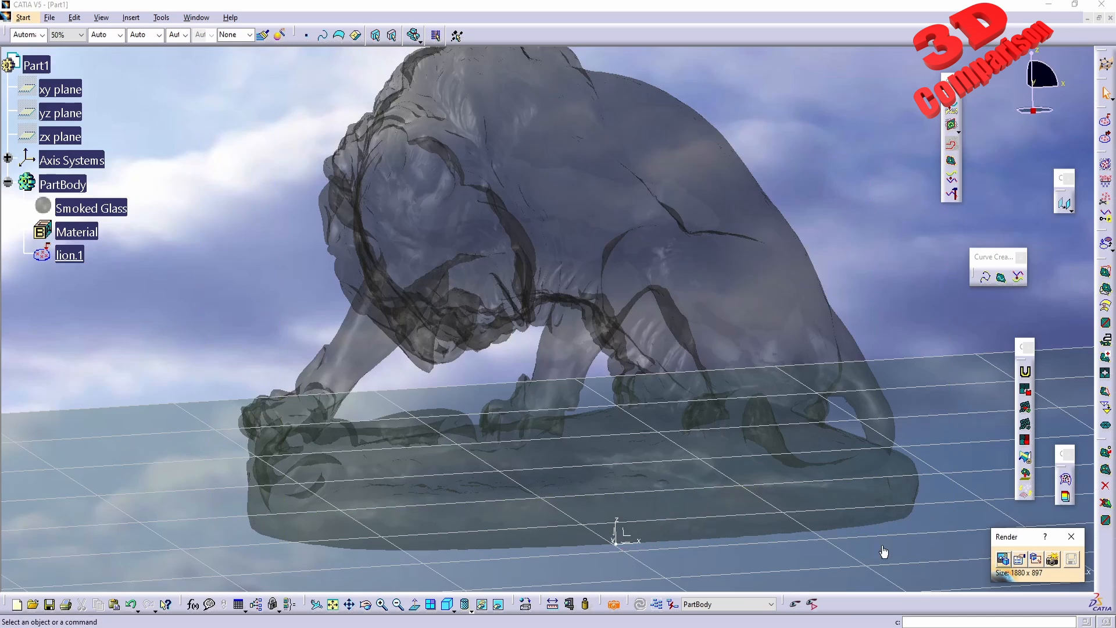
{"action": "left_click", "coordinate": [1052, 559]}
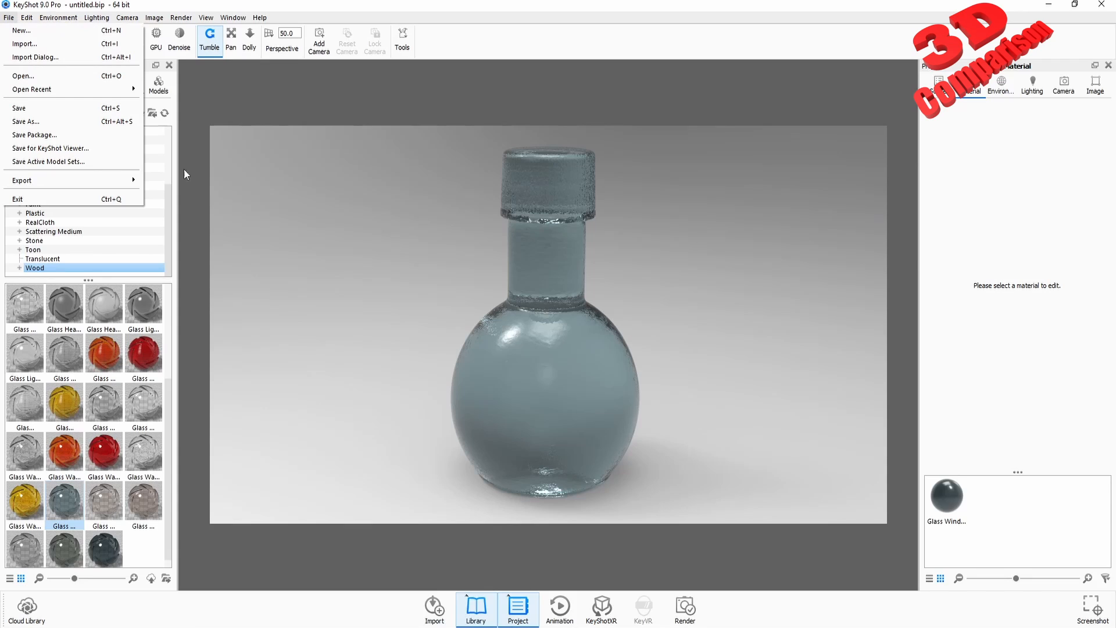
Start a new scene in KeyShot in place of the bottle scene and return to the CATIA V5 render
{"action": "left_click", "coordinate": [23, 30]}
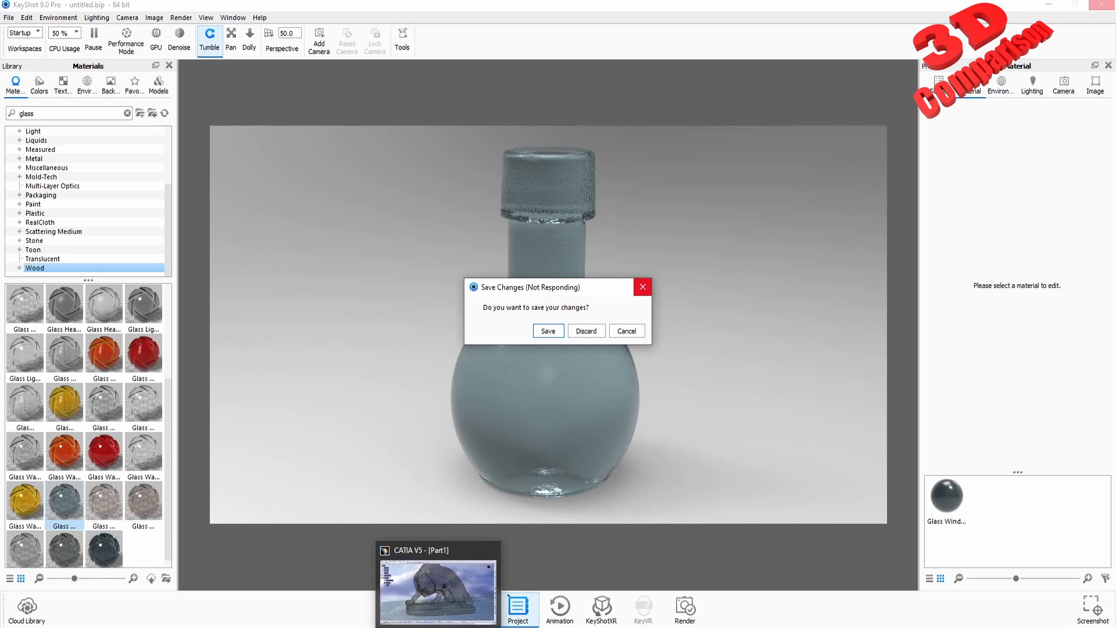
{"action": "left_click", "coordinate": [446, 611]}
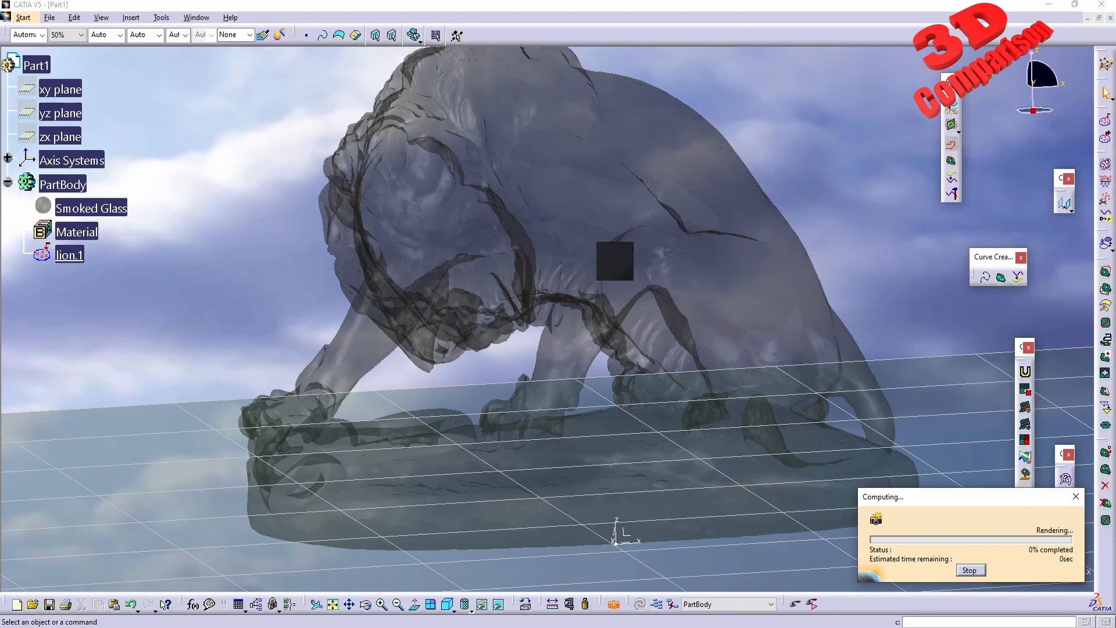
Switch to Blender, import lion.stl from the Desktop and frame the whole statue from the side
{"action": "mouse_move", "coordinate": [468, 625]}
{"action": "left_click", "coordinate": [470, 605]}
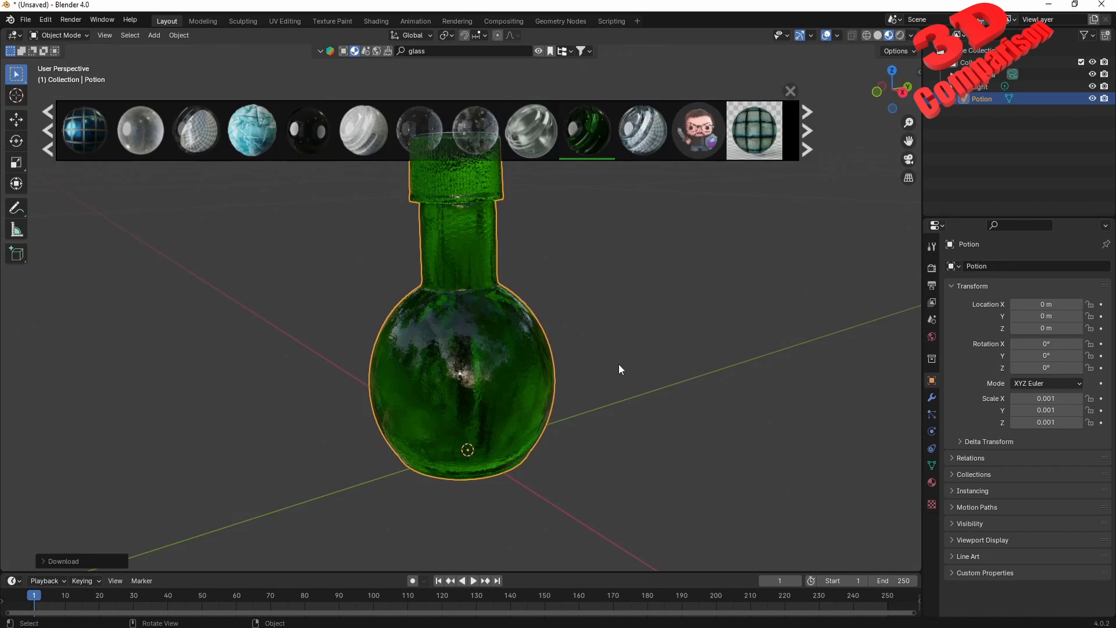
{"action": "left_click", "coordinate": [30, 24]}
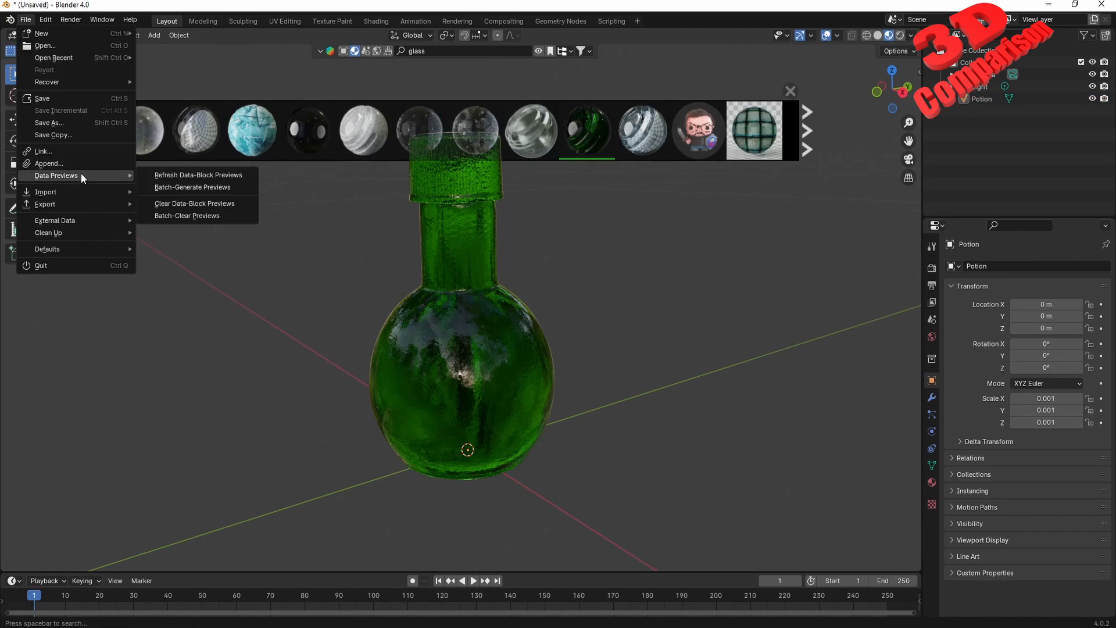
{"action": "mouse_move", "coordinate": [71, 190]}
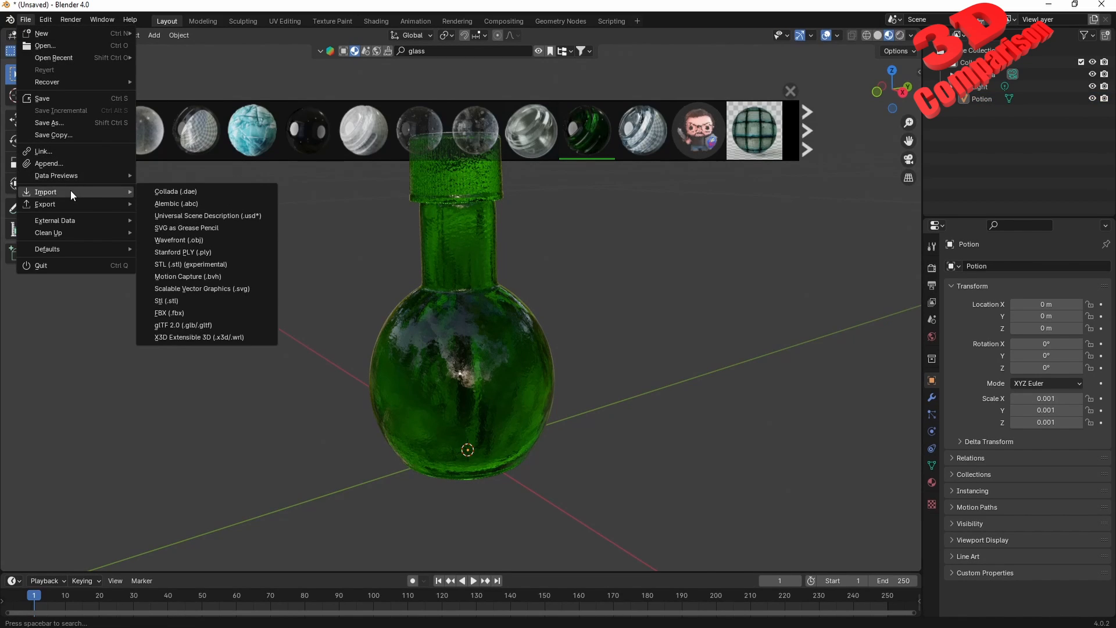
{"action": "left_click", "coordinate": [187, 300]}
{"action": "left_click", "coordinate": [295, 242]}
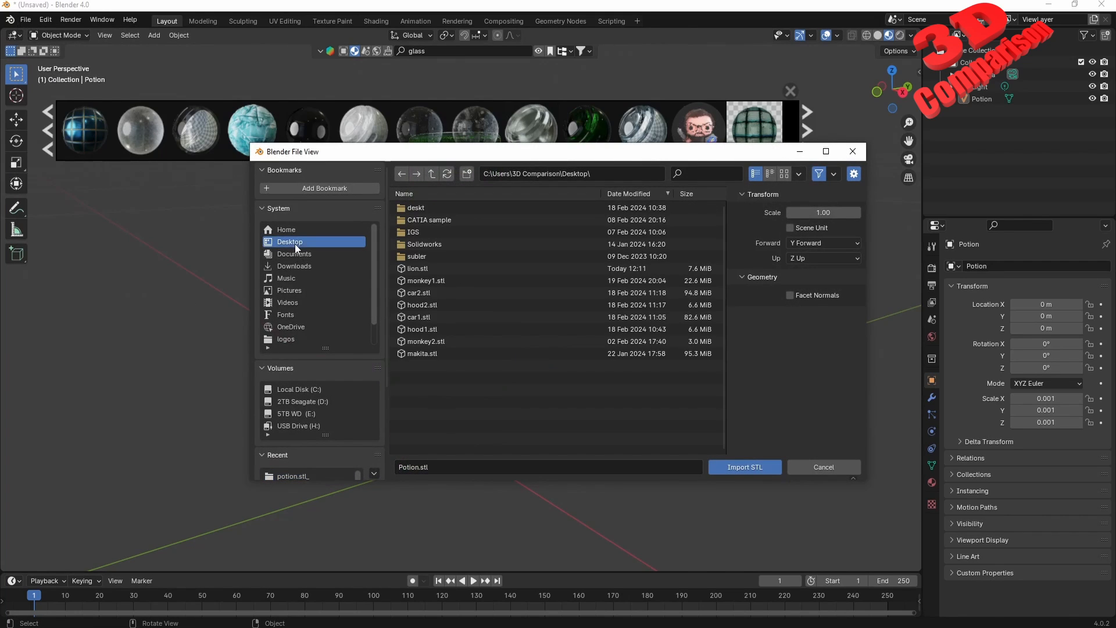
{"action": "left_click", "coordinate": [435, 270]}
{"action": "left_click", "coordinate": [743, 465]}
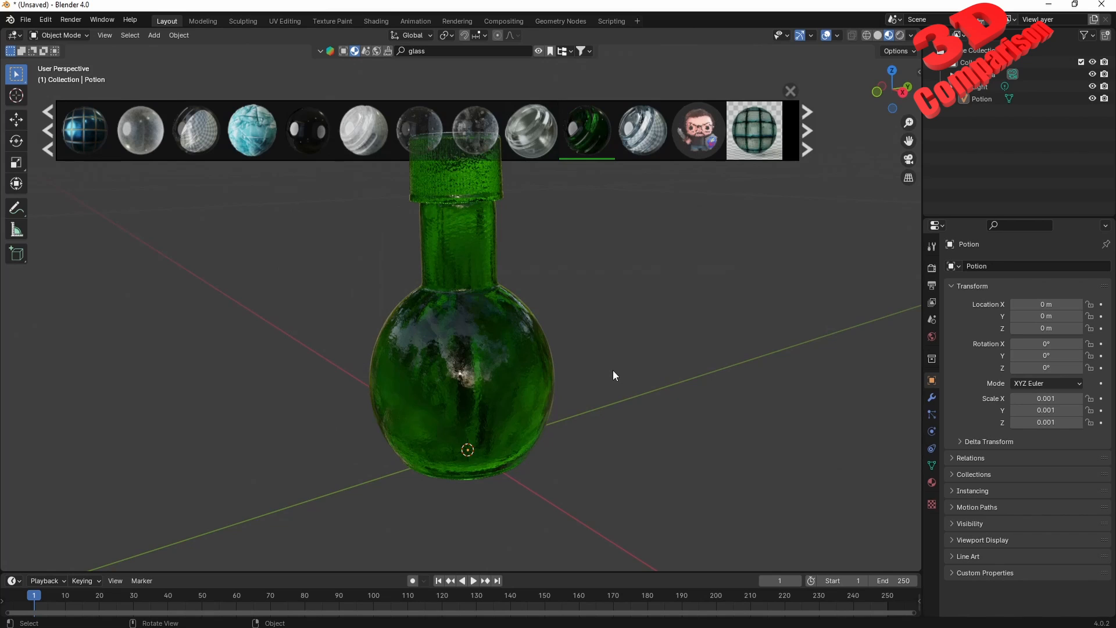
{"action": "scroll", "coordinate": [612, 372], "scroll_direction": "down", "scroll_amount": 4}
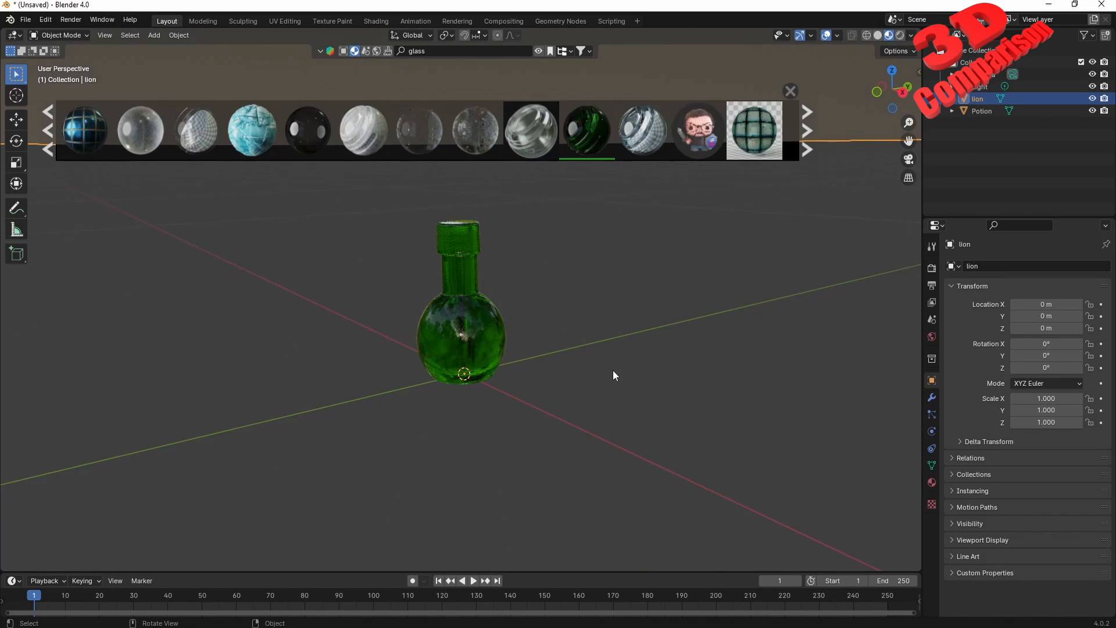
{"action": "mouse_move", "coordinate": [539, 398]}
{"action": "middle_mouse_down"}
{"action": "mouse_move", "coordinate": [597, 391]}
{"action": "mouse_move", "coordinate": [542, 392]}
{"action": "middle_mouse_up"}
{"action": "scroll", "coordinate": [429, 294], "scroll_direction": "up", "scroll_amount": 2}
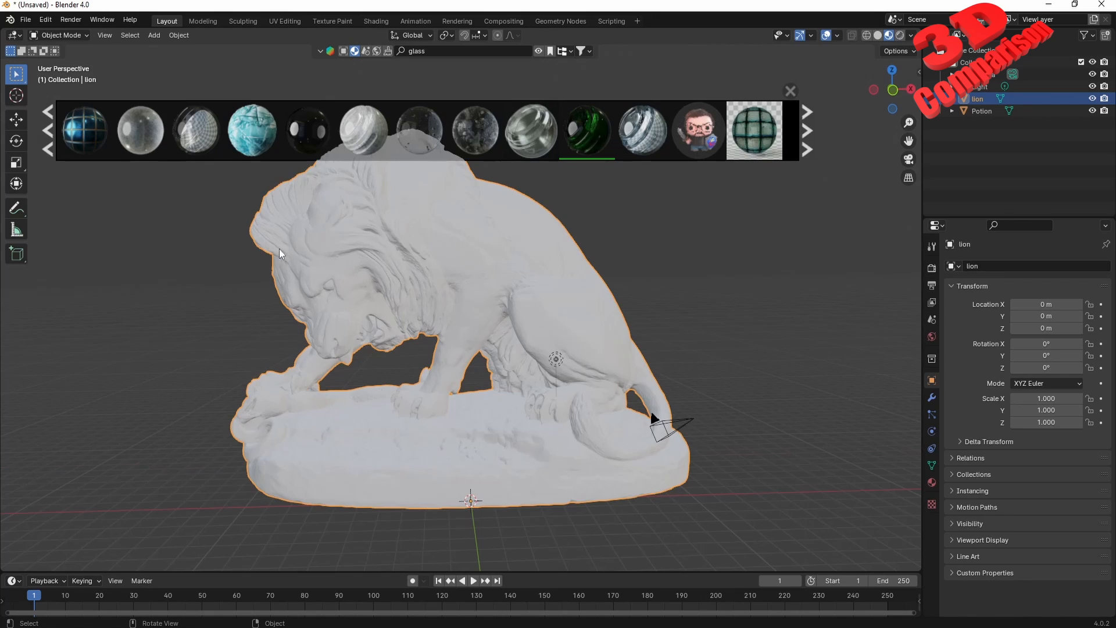
Try the Frosty Glass material on the lion statue
{"action": "mouse_move", "coordinate": [129, 138]}
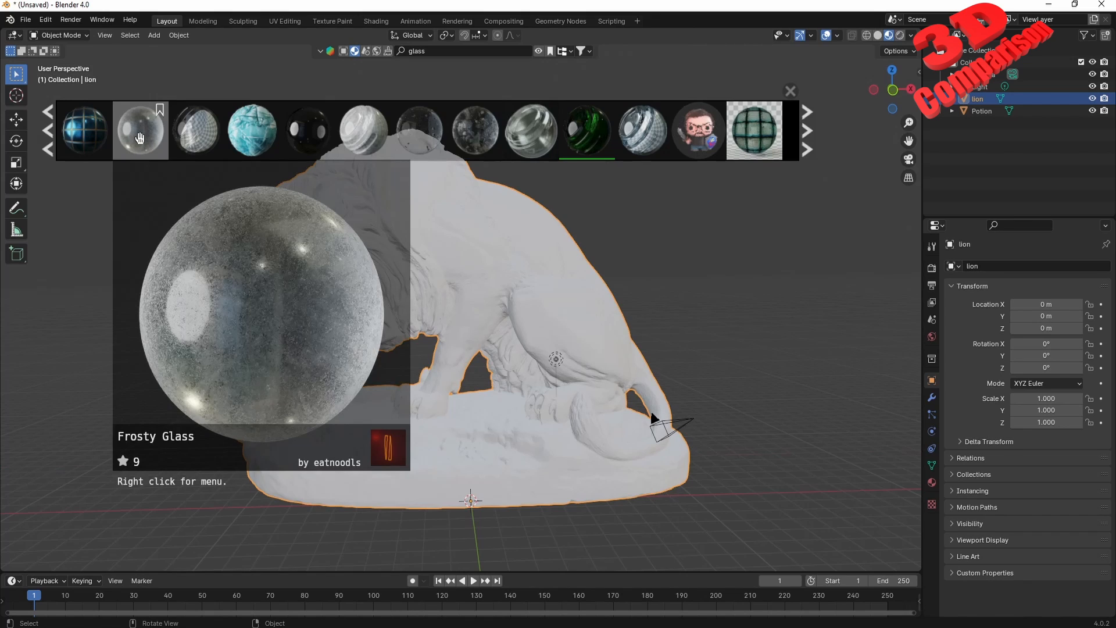
{"action": "left_click_drag", "start_coordinate": [140, 138], "coordinate": [520, 265]}
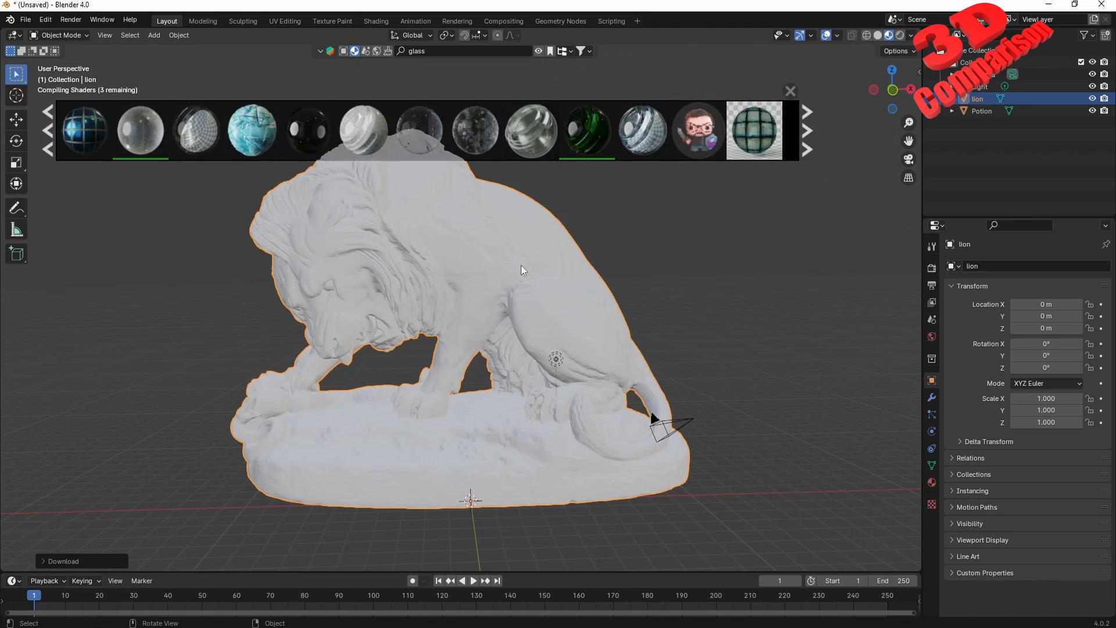
{"action": "mouse_move", "coordinate": [147, 132]}
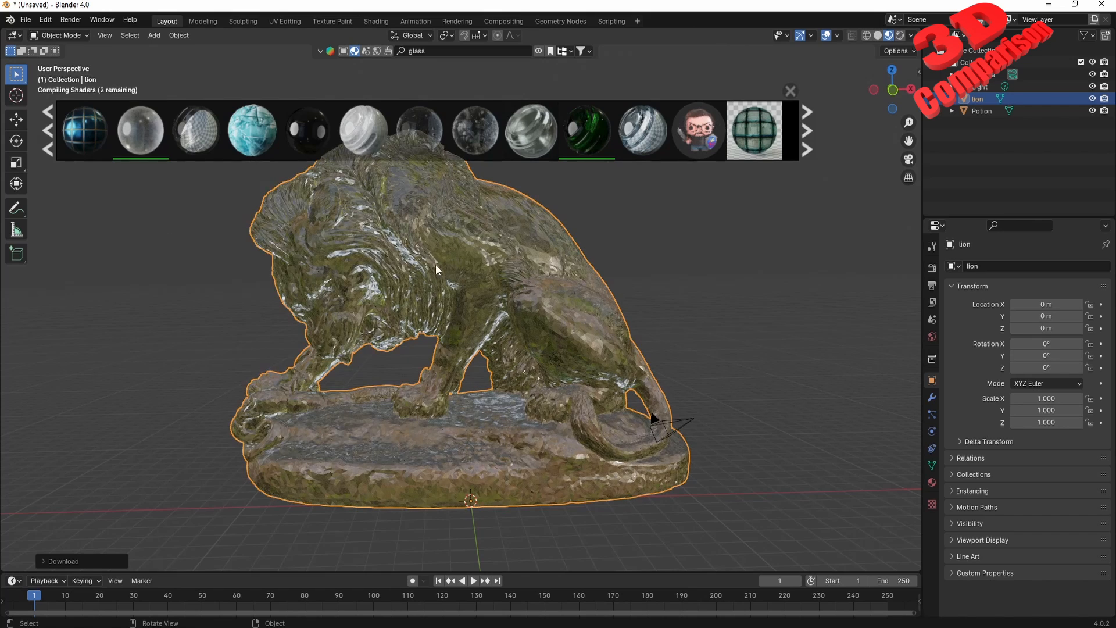
Show the next set of glass materials, try Glow Glass 02 on the lion and inspect it up close
{"action": "left_click", "coordinate": [806, 128]}
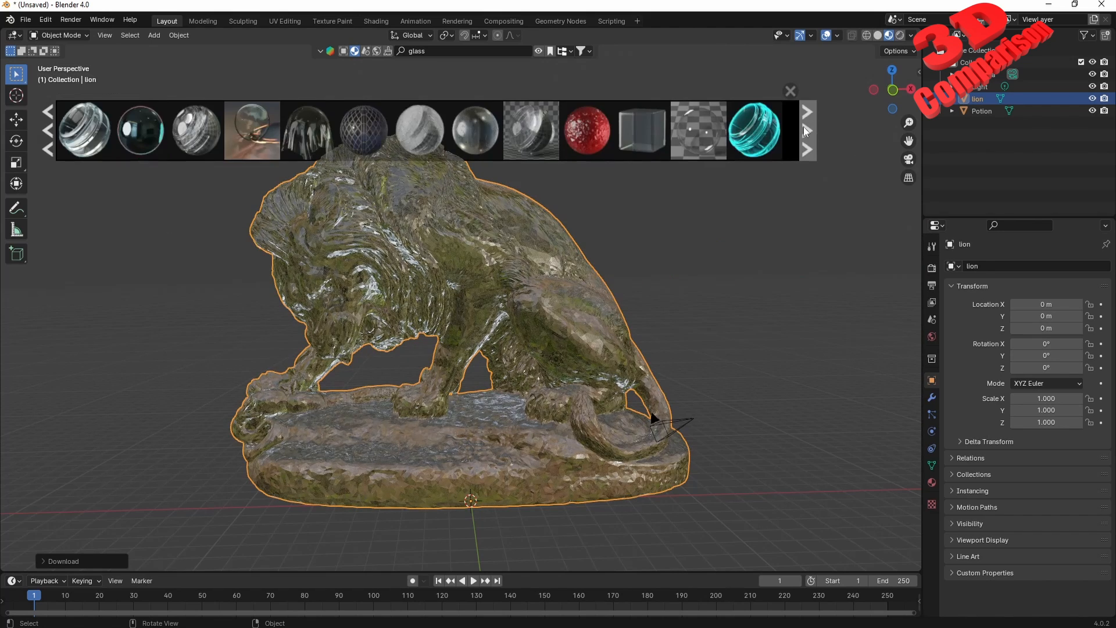
{"action": "mouse_move", "coordinate": [750, 143]}
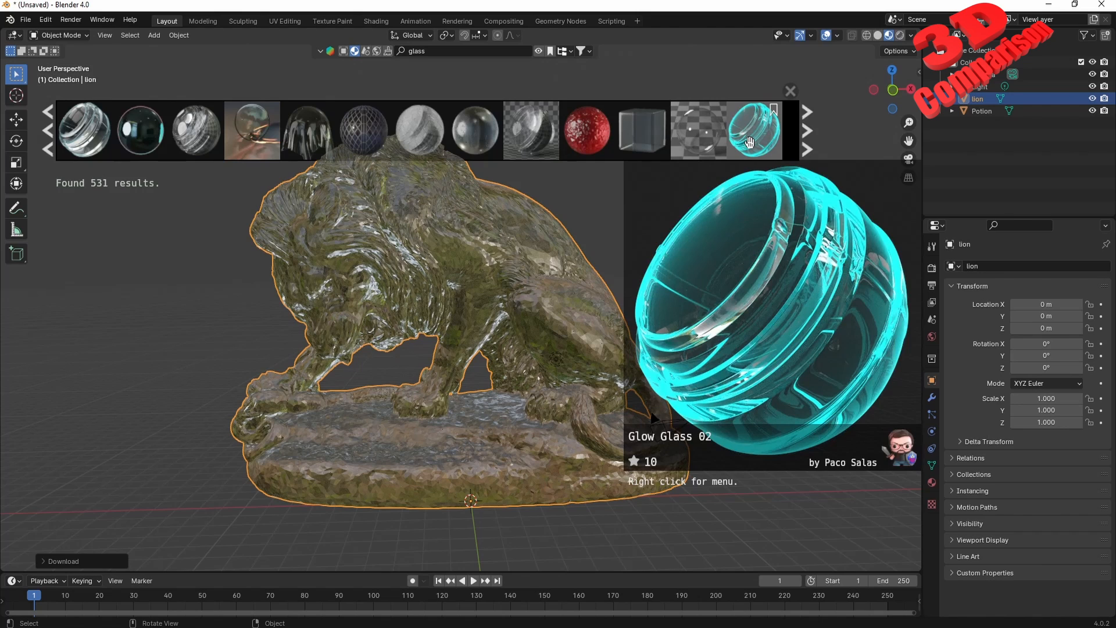
{"action": "left_click_drag", "start_coordinate": [750, 142], "coordinate": [472, 499]}
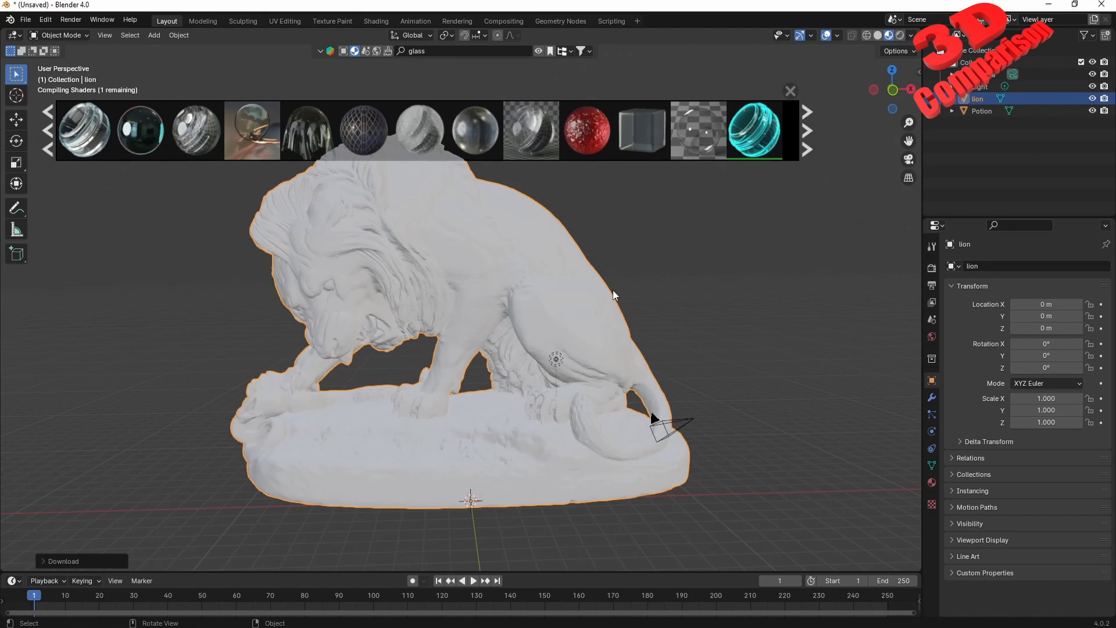
{"action": "mouse_move", "coordinate": [747, 142]}
{"action": "middle_click_drag", "start_coordinate": [500, 273], "coordinate": [400, 299]}
{"action": "scroll", "coordinate": [400, 298], "scroll_direction": "up", "scroll_amount": 3}
{"action": "scroll", "coordinate": [400, 299], "scroll_direction": "up", "scroll_amount": 3}
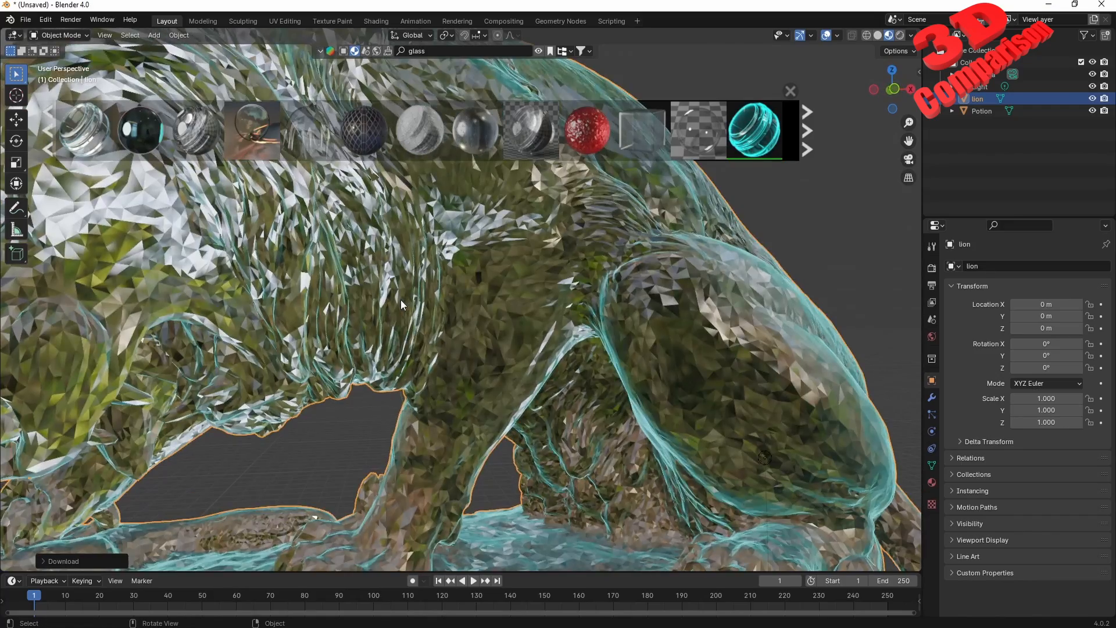
{"action": "scroll", "coordinate": [400, 299], "scroll_direction": "down", "scroll_amount": 3}
Try the Crystalline Glass material on the lion, followed by Realistic Glass
{"action": "mouse_move", "coordinate": [607, 148]}
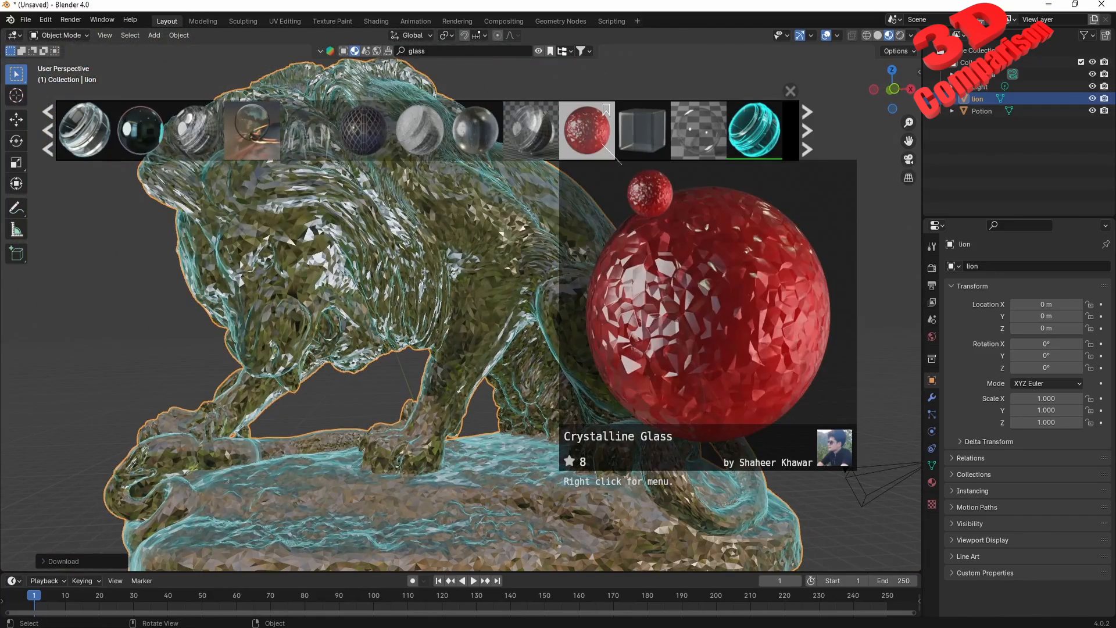
{"action": "left_click_drag", "start_coordinate": [608, 148], "coordinate": [573, 234]}
{"action": "mouse_move", "coordinate": [256, 139]}
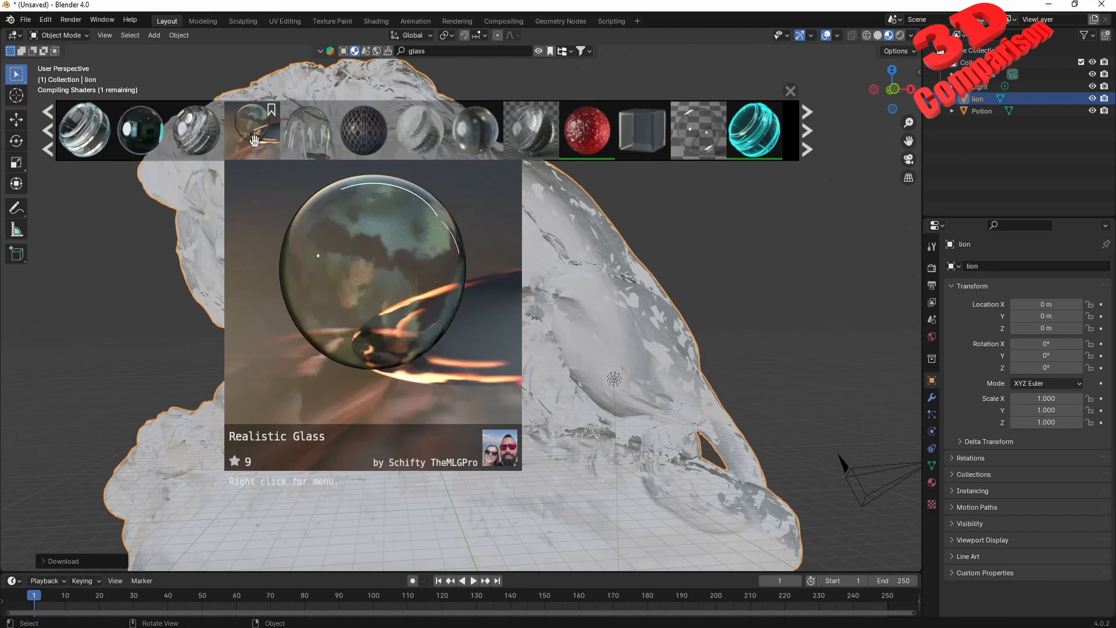
{"action": "left_click_drag", "start_coordinate": [273, 163], "coordinate": [489, 548]}
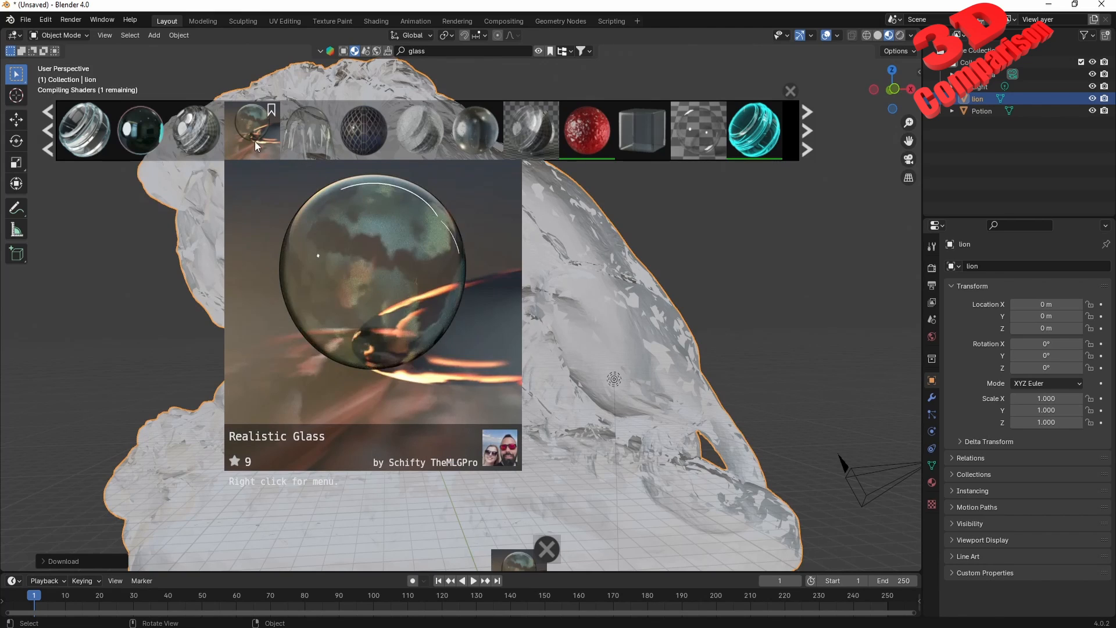
{"action": "left_click_drag", "start_coordinate": [255, 141], "coordinate": [554, 364]}
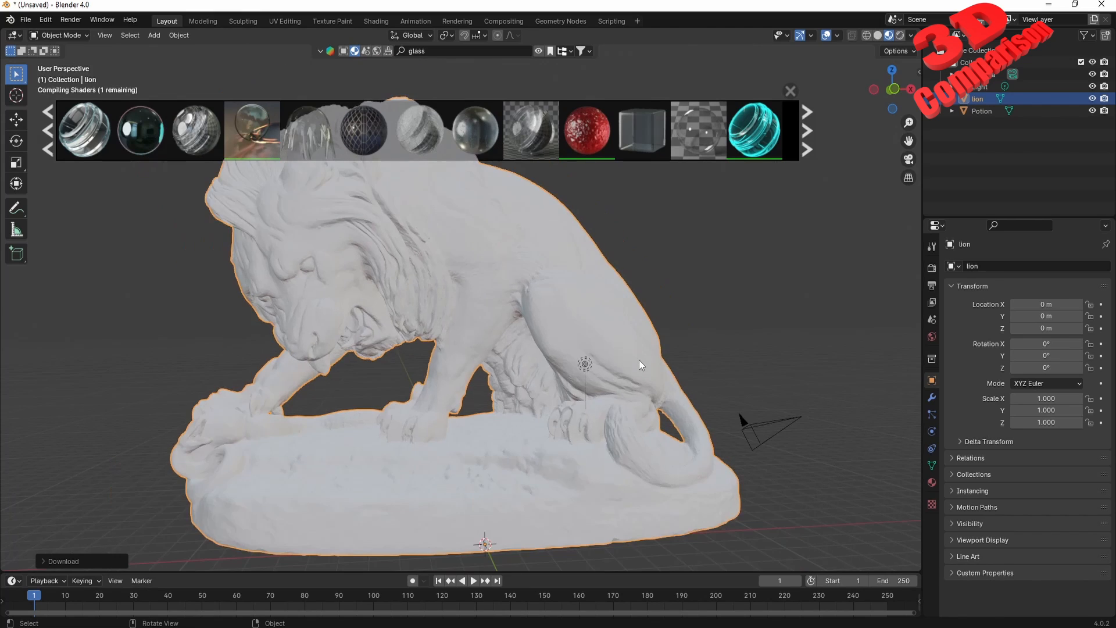
{"action": "middle_click_drag", "start_coordinate": [639, 361], "coordinate": [605, 332]}
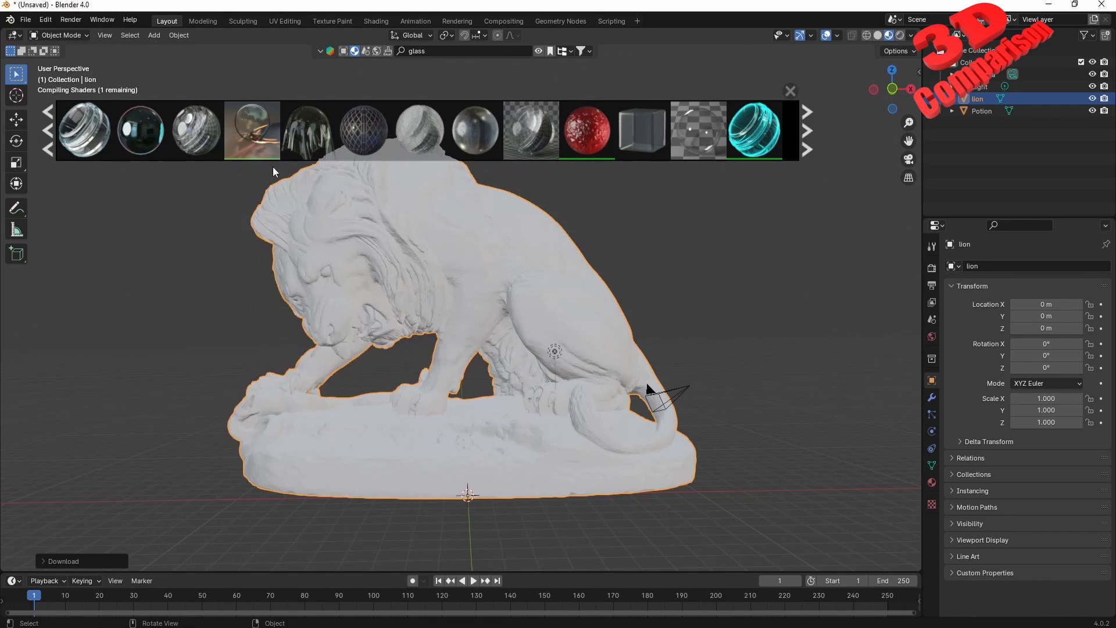
{"action": "middle_click_drag", "start_coordinate": [440, 334], "coordinate": [512, 252]}
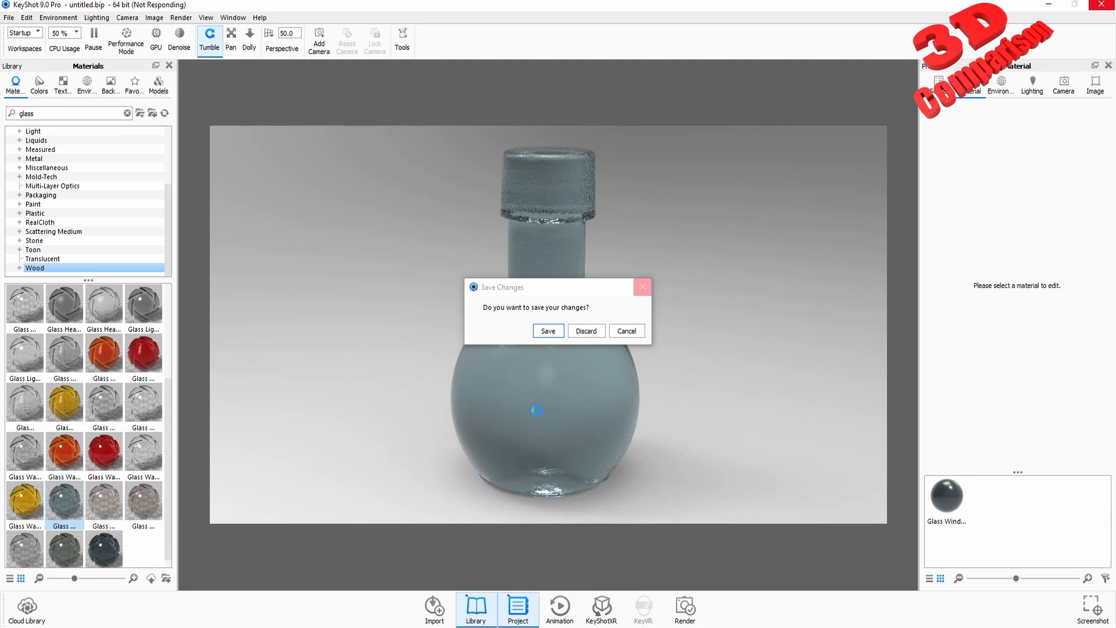
Discard the unsaved KeyShot scene and end its unresponsive process, showing the next set of Blender's glass materials in between
{"action": "left_click", "coordinate": [587, 331]}
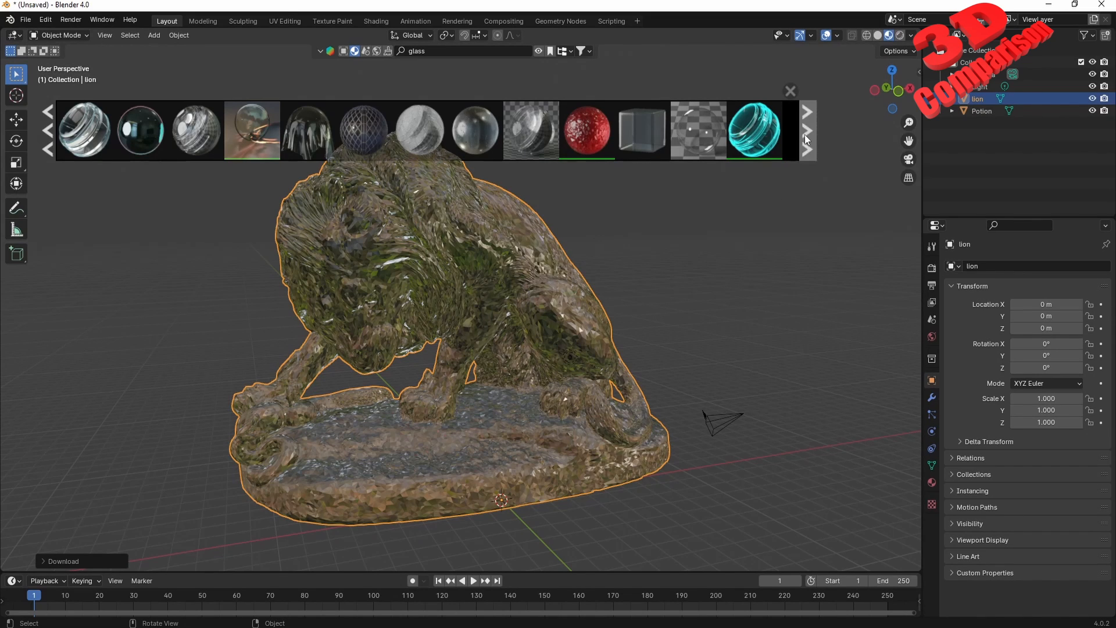
{"action": "left_click", "coordinate": [804, 134]}
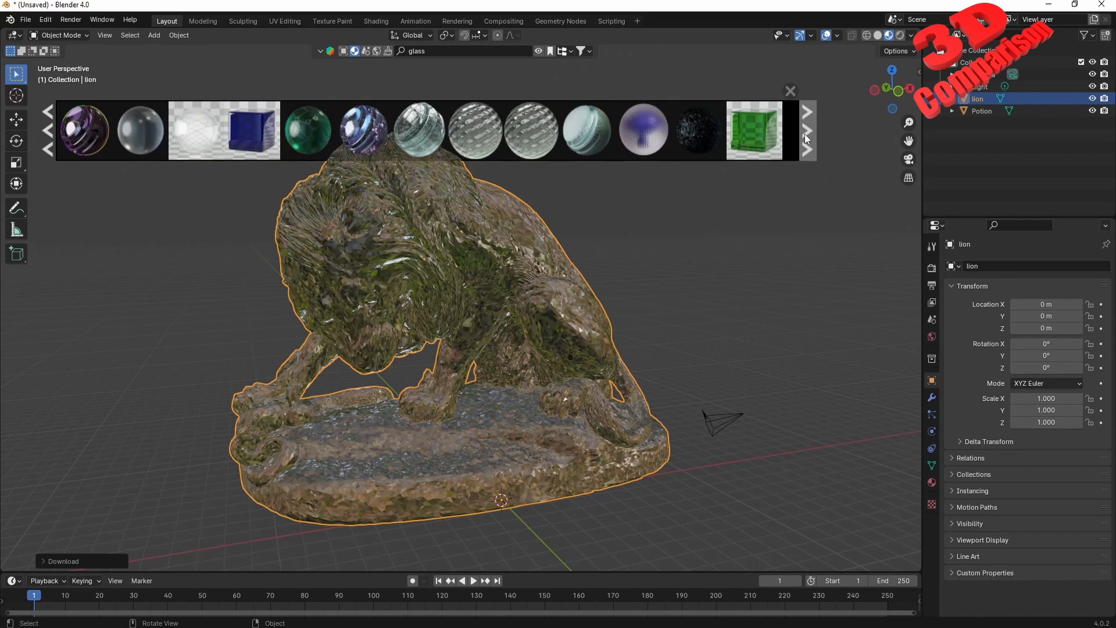
{"action": "mouse_move", "coordinate": [359, 132]}
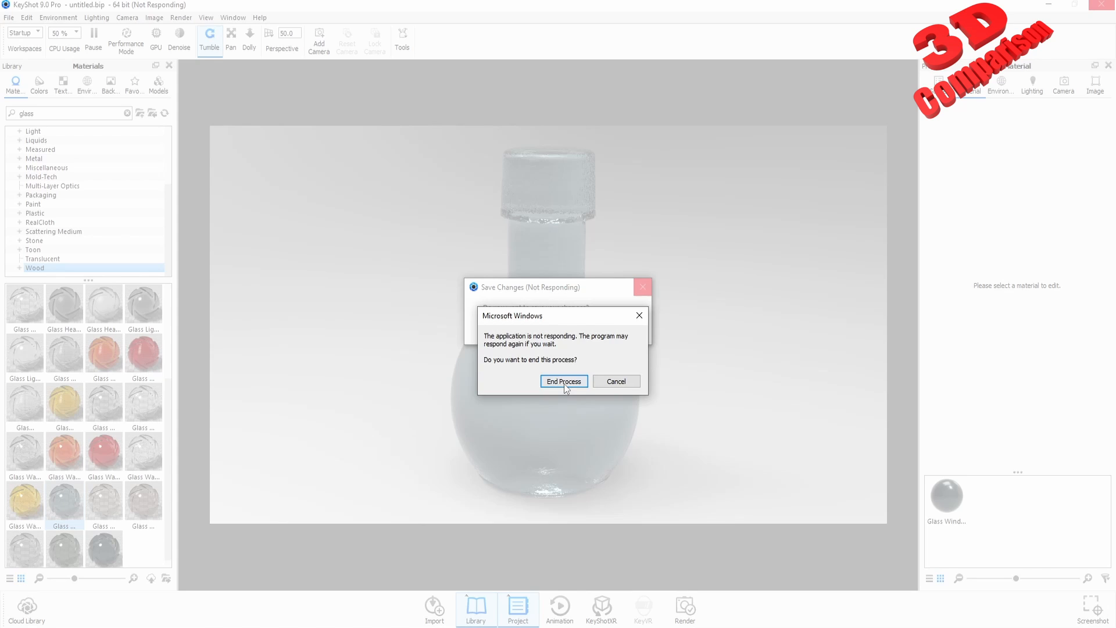
{"action": "left_click", "coordinate": [562, 381]}
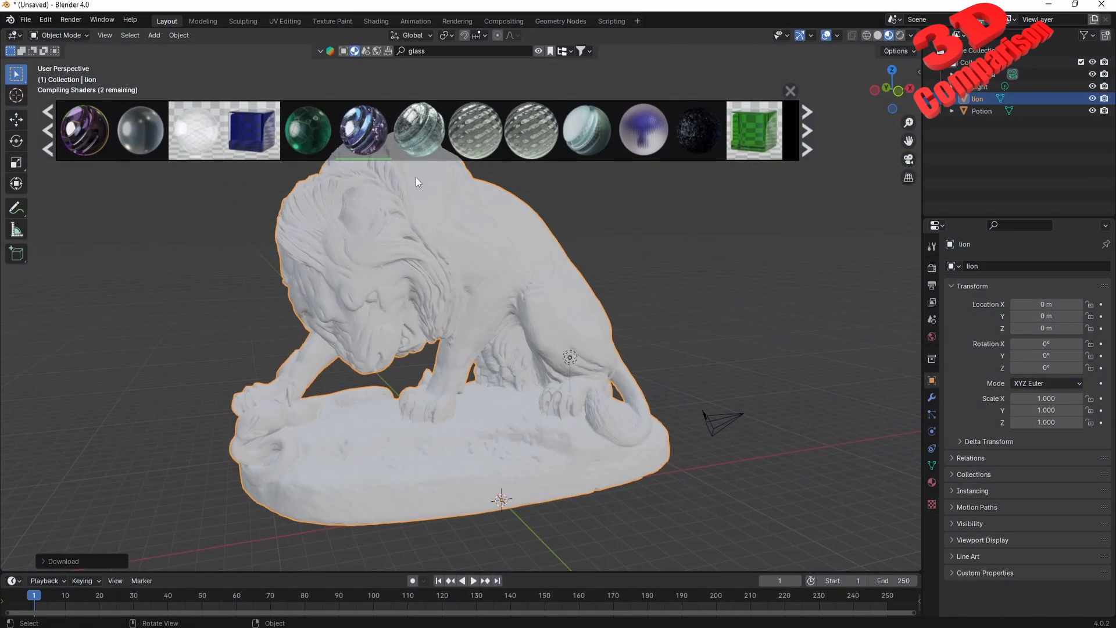
Try the blue and purple glass material on the lion in Blender and view it from several angles
{"action": "mouse_move", "coordinate": [378, 135]}
{"action": "left_click_drag", "start_coordinate": [378, 135], "coordinate": [398, 157]}
{"action": "left_click_drag", "start_coordinate": [504, 306], "coordinate": [503, 311]}
{"action": "middle_click_drag", "start_coordinate": [607, 316], "coordinate": [551, 311]}
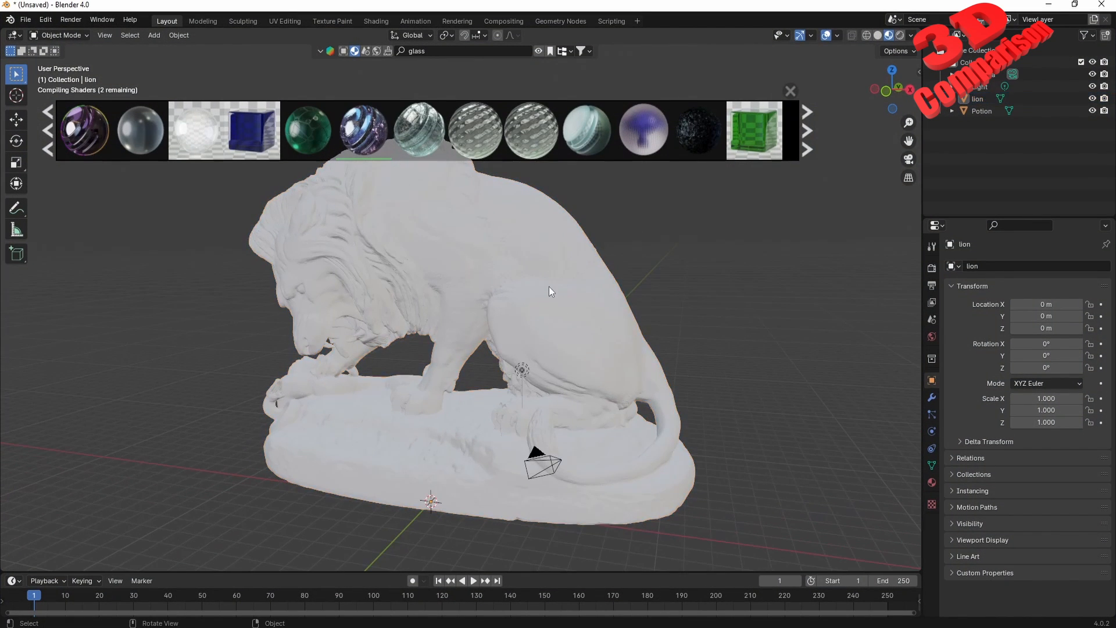
{"action": "mouse_move", "coordinate": [364, 133]}
{"action": "left_click_drag", "start_coordinate": [381, 151], "coordinate": [541, 322]}
{"action": "middle_click_drag", "start_coordinate": [404, 350], "coordinate": [618, 293]}
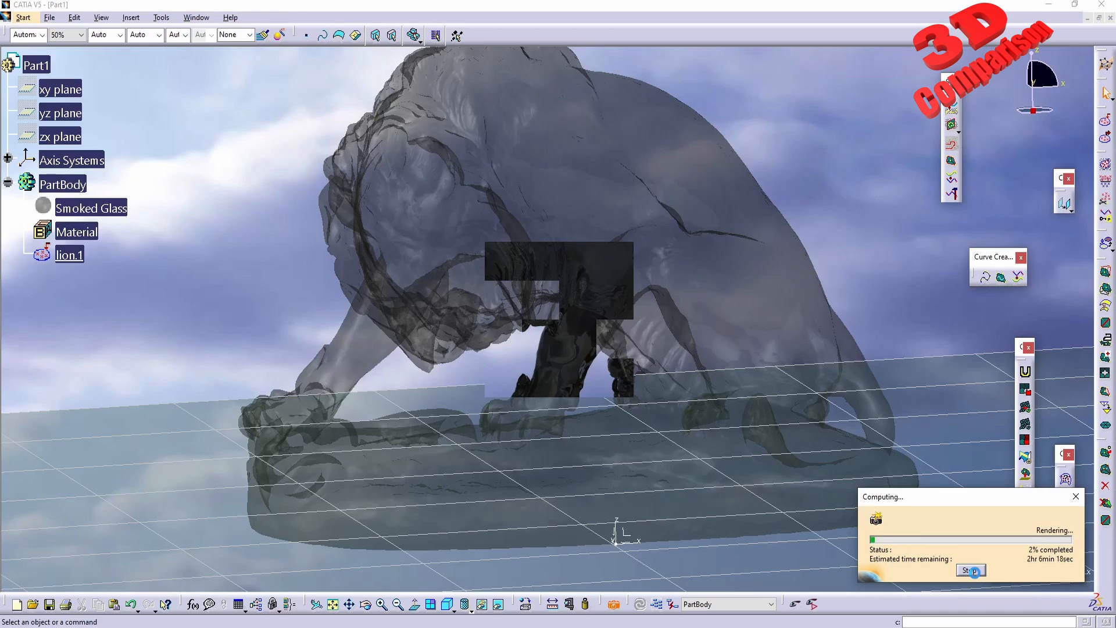
Switch to CATIA V5, stop the lion render and close the render tools
{"action": "left_click", "coordinate": [970, 571]}
{"action": "left_click", "coordinate": [1071, 536]}
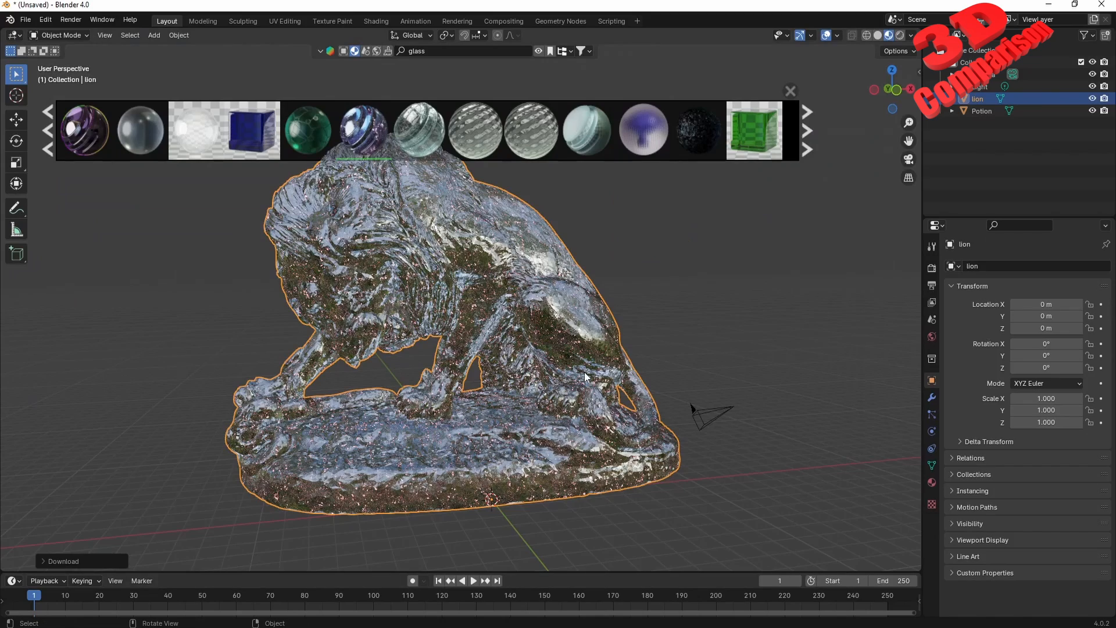
Switch to Blender and apply the black speckled glass material to the lion
{"action": "mouse_move", "coordinate": [711, 127]}
{"action": "left_click_drag", "start_coordinate": [710, 127], "coordinate": [574, 386]}
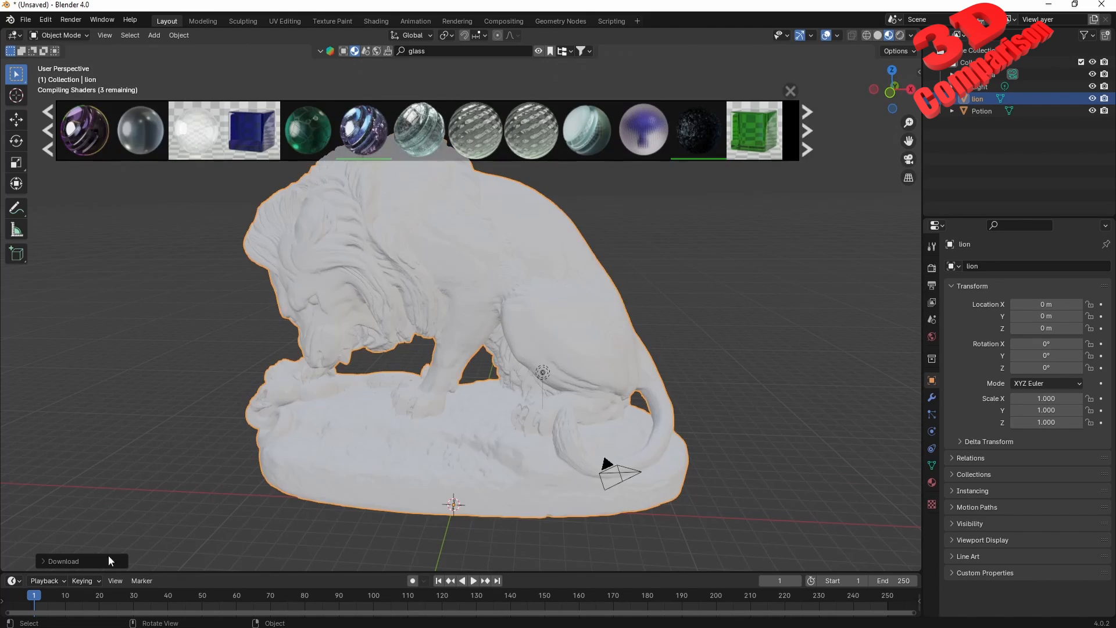
Search Windows for KeyShot 9 and launch it again
{"action": "left_click", "coordinate": [15, 627]}
{"action": "type", "text": "ke"}
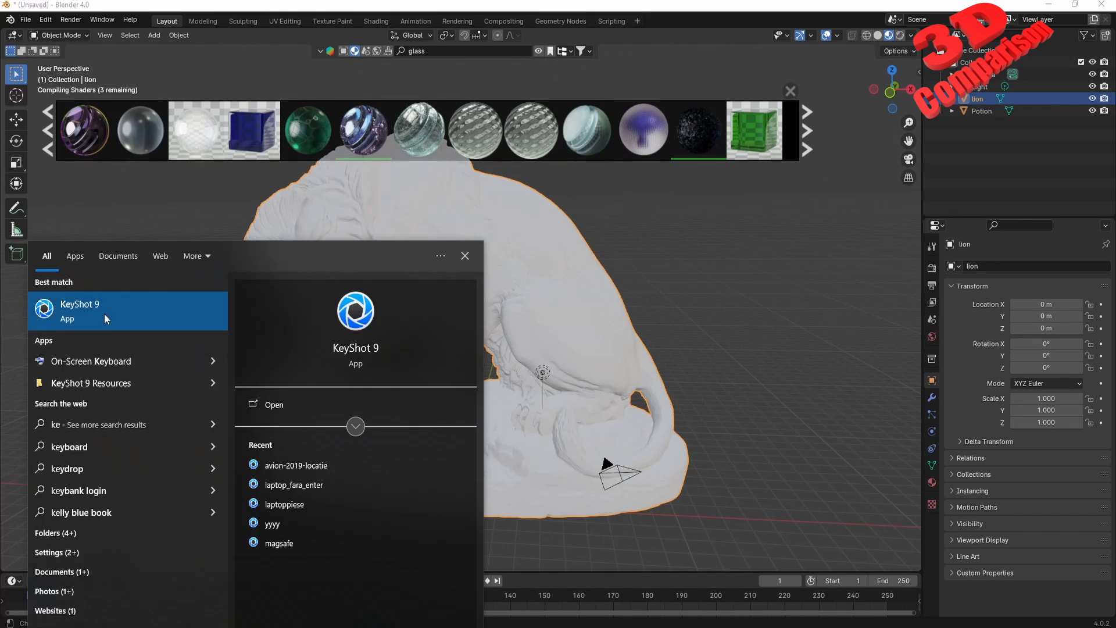
{"action": "left_click", "coordinate": [105, 317]}
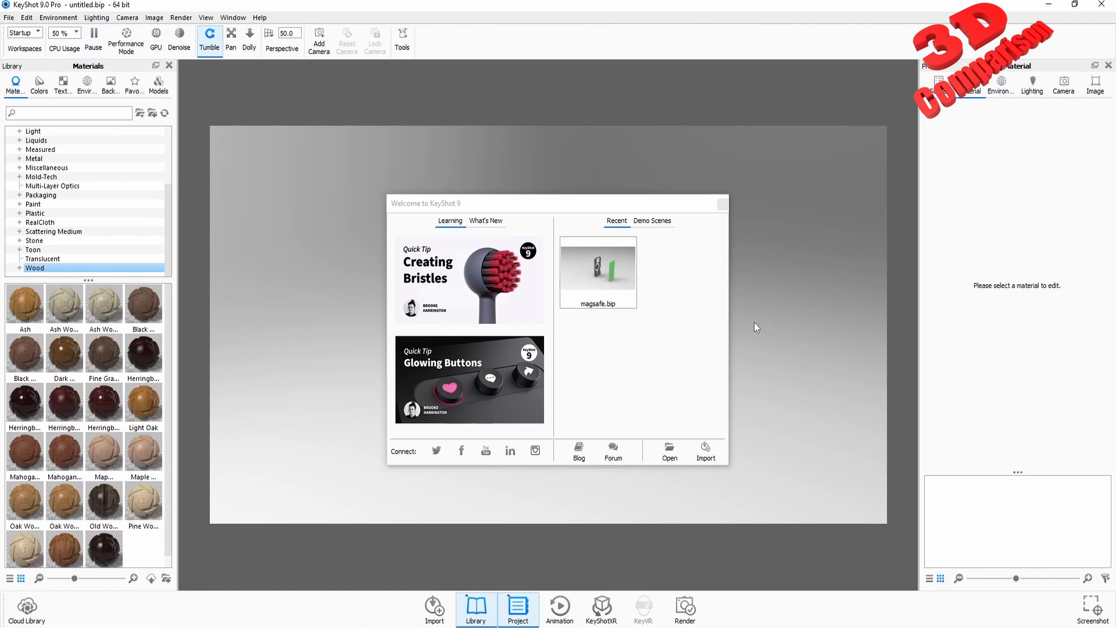
Dismiss the welcome window and import the lion scan into the KeyShot scene
{"action": "left_click", "coordinate": [718, 203]}
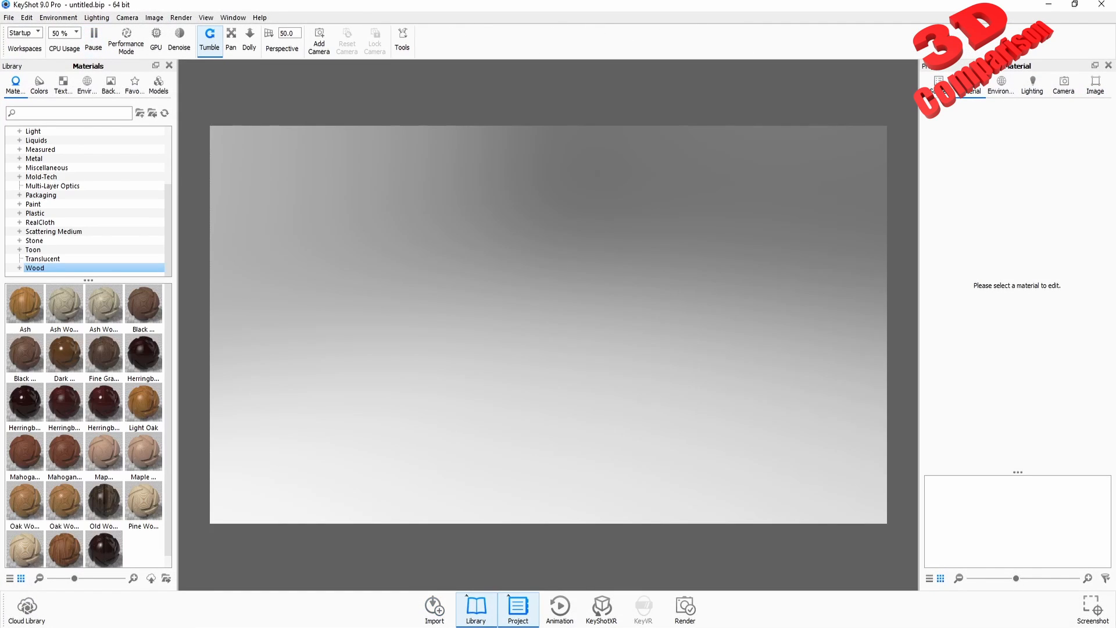
{"action": "left_click", "coordinate": [185, 627]}
{"action": "left_click", "coordinate": [630, 391]}
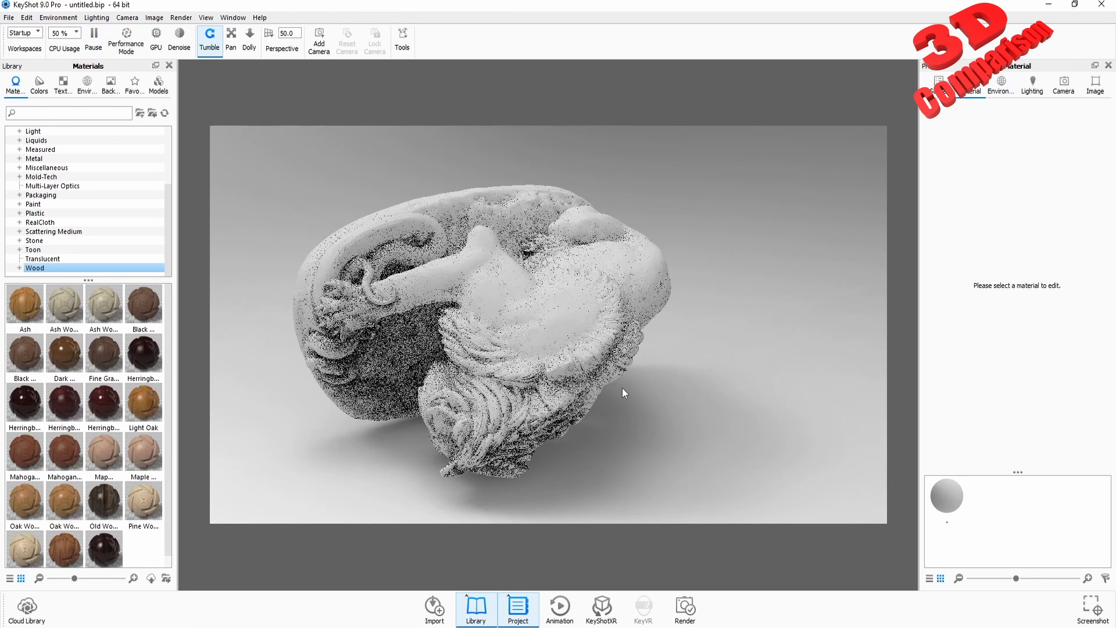
Set the lion model's rotation to 90° about Z and 90° about Y
{"action": "left_click", "coordinate": [998, 90]}
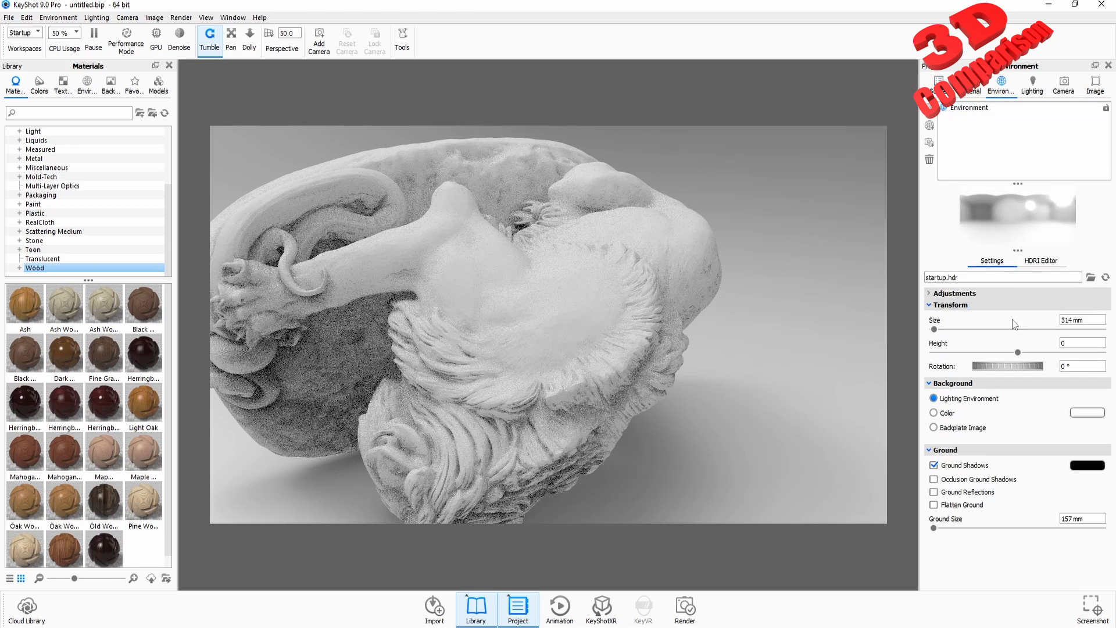
{"action": "left_click", "coordinate": [939, 86]}
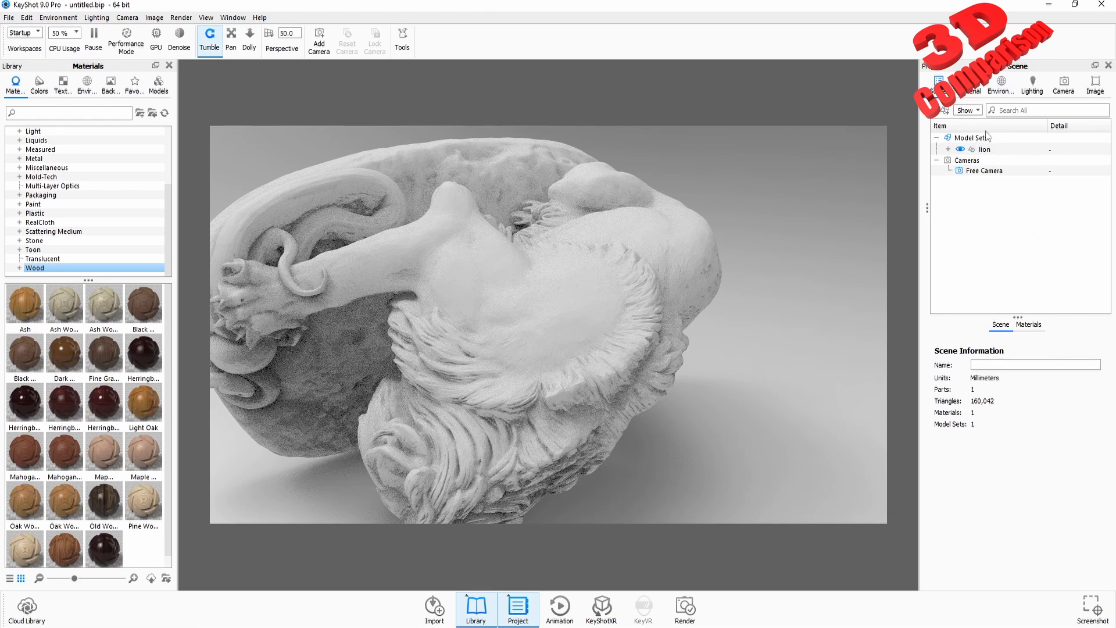
{"action": "left_click", "coordinate": [984, 150]}
{"action": "left_click", "coordinate": [1018, 325]}
{"action": "left_click", "coordinate": [1019, 406]}
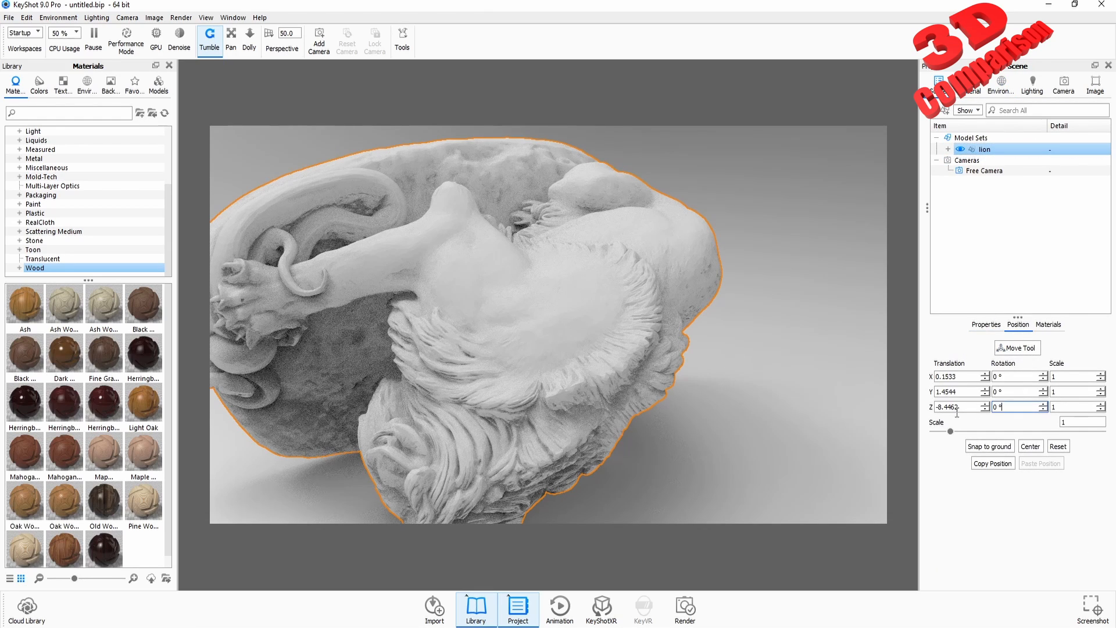
{"action": "type", "text": "90"}
{"action": "key", "text": "Return"}
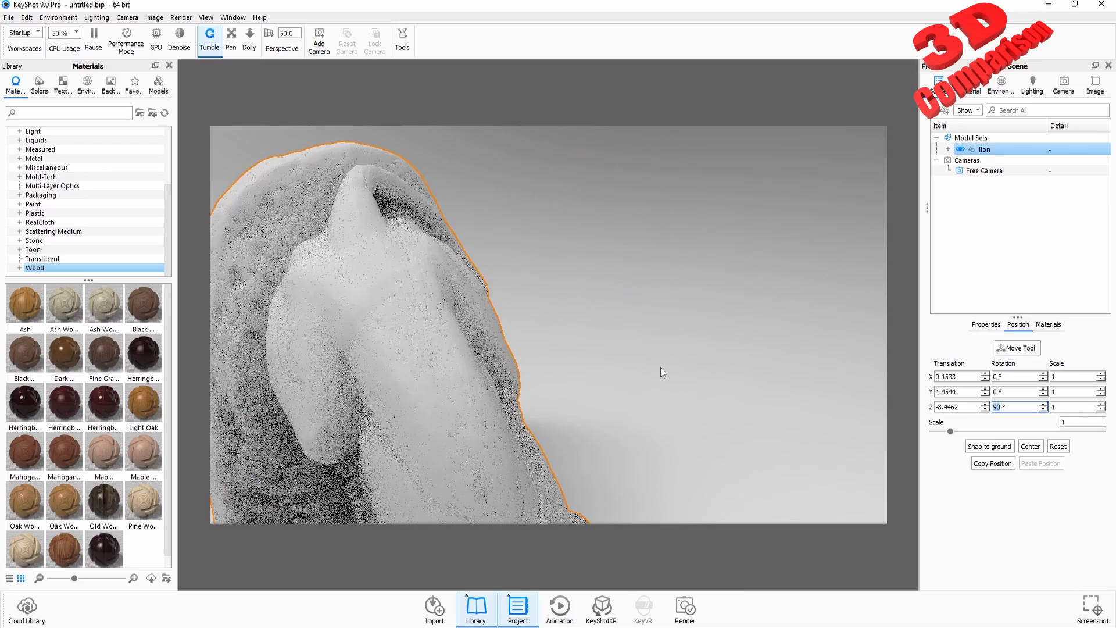
{"action": "key", "text": "shift+Tab"}
{"action": "type", "text": "90"}
{"action": "key", "text": "Return"}
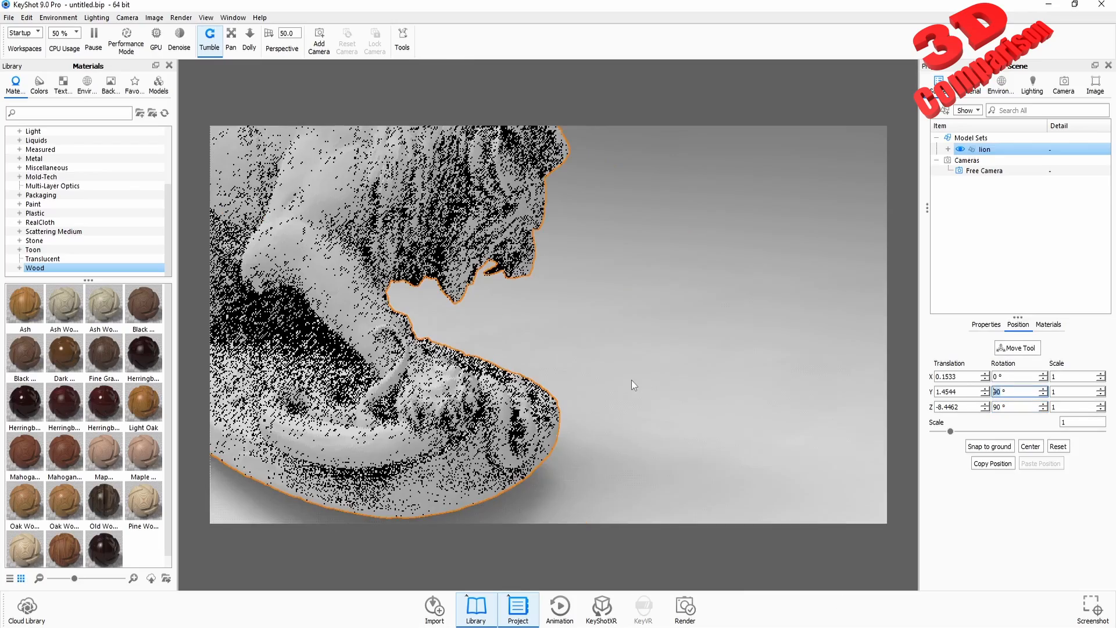
Snap the lion to the ground and frame it closely in the view
{"action": "left_click_drag", "start_coordinate": [661, 350], "coordinate": [598, 383]}
{"action": "left_click", "coordinate": [996, 449]}
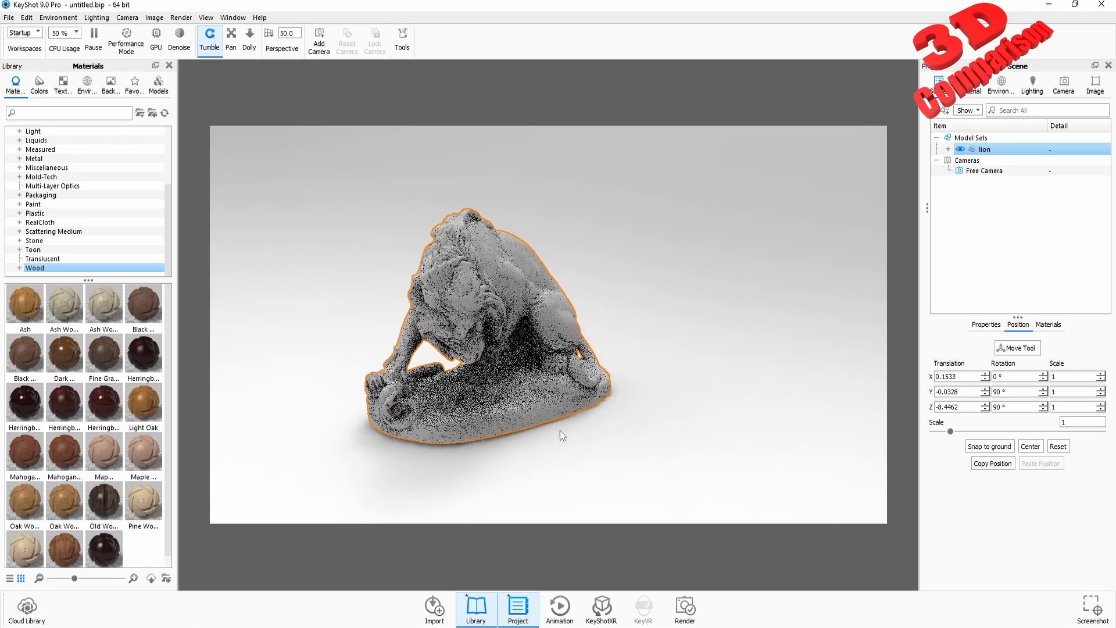
{"action": "scroll", "coordinate": [561, 432], "scroll_direction": "up", "scroll_amount": 4}
{"action": "middle_click_drag", "start_coordinate": [488, 372], "coordinate": [546, 351]}
Search the material library for glass, replace the search with gem, and apply the light blue Gem Stone Aqua material to the lion
{"action": "left_click", "coordinate": [51, 113]}
{"action": "type", "text": "glass"}
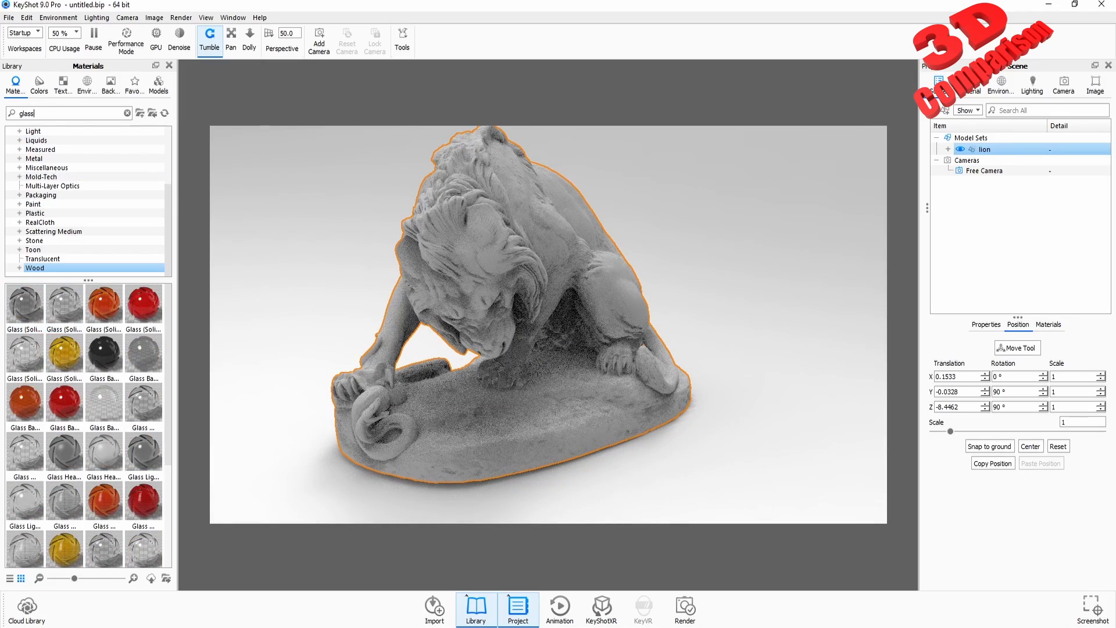
{"action": "key", "text": "BackSpace"}
{"action": "key", "text": "BackSpace"}
{"action": "key", "text": "BackSpace"}
{"action": "key", "text": "BackSpace"}
{"action": "key", "text": "BackSpace"}
{"action": "type", "text": "gem"}
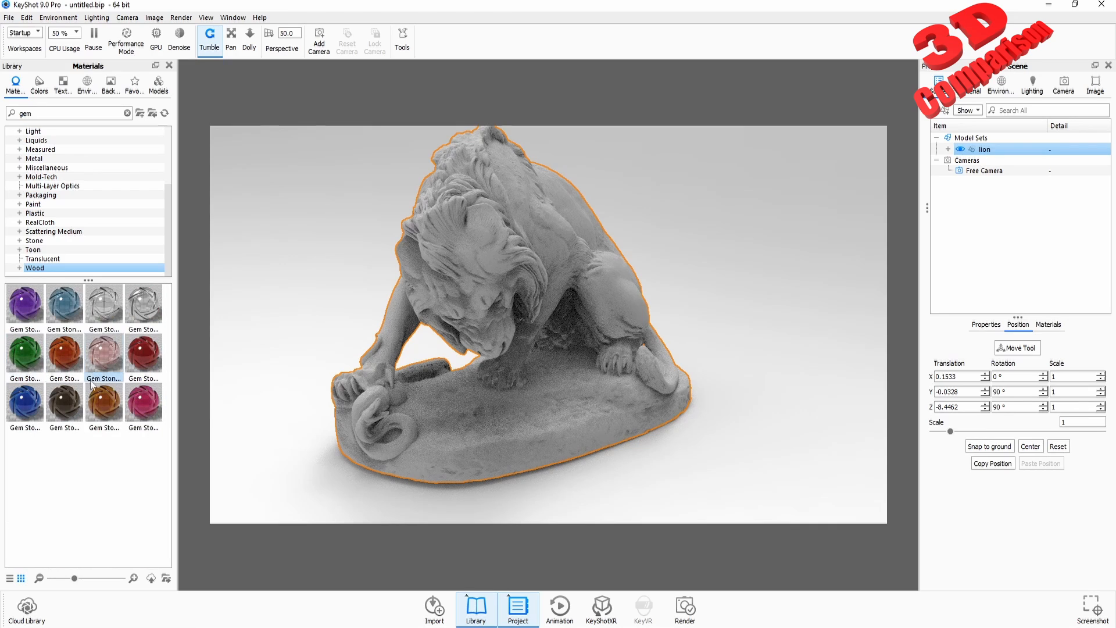
{"action": "left_click_drag", "start_coordinate": [64, 304], "coordinate": [593, 328]}
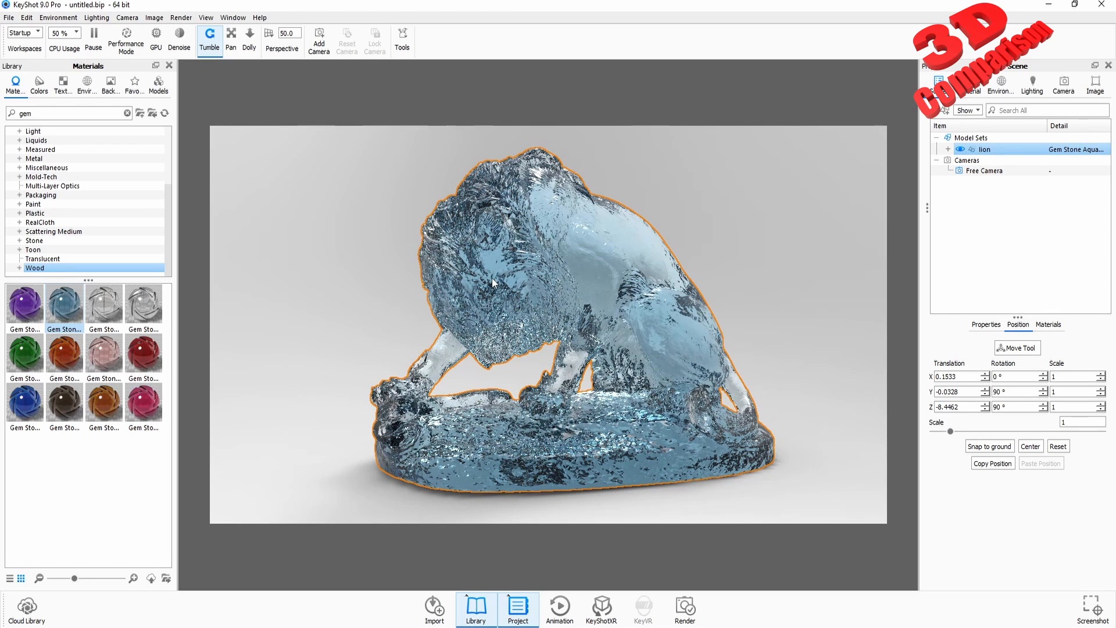
Render the lion as the JPEG still image untitled.1.jpg at 1920 x 1079 px and fit the render in its window
{"action": "left_click", "coordinate": [685, 607]}
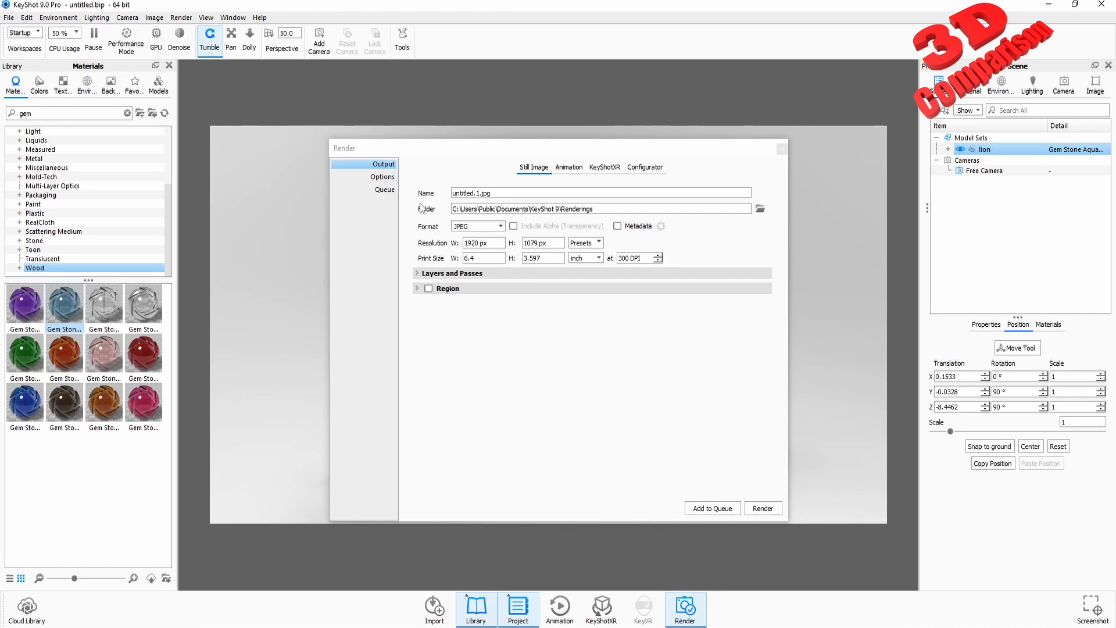
{"action": "left_click", "coordinate": [763, 508]}
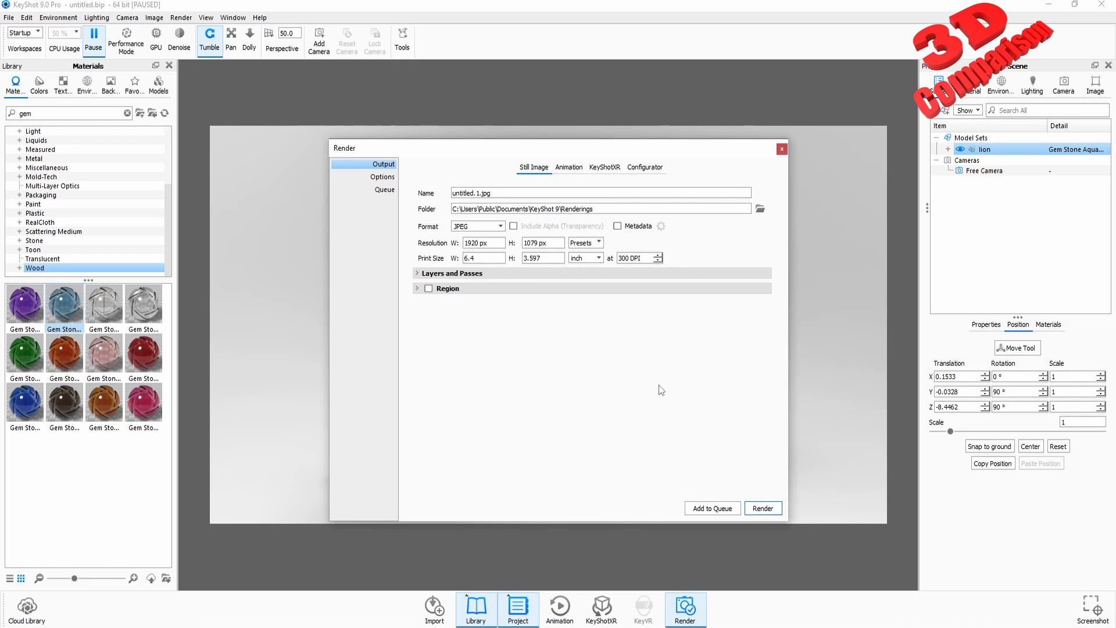
{"action": "left_click_drag", "start_coordinate": [611, 208], "coordinate": [619, 118]}
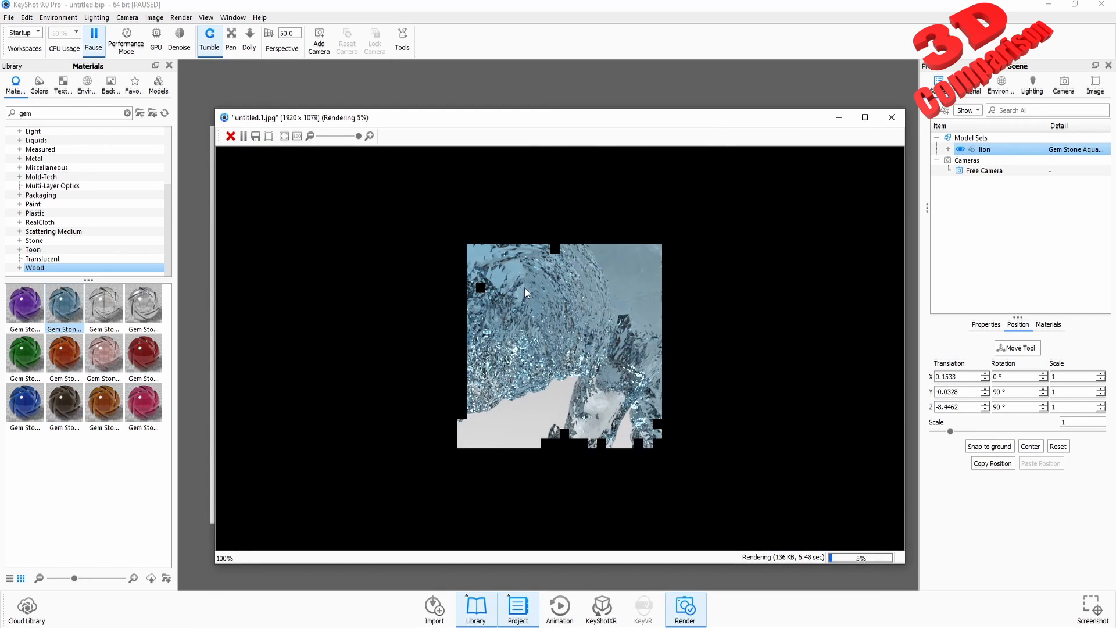
{"action": "scroll", "coordinate": [581, 294], "scroll_direction": "down", "scroll_amount": 4}
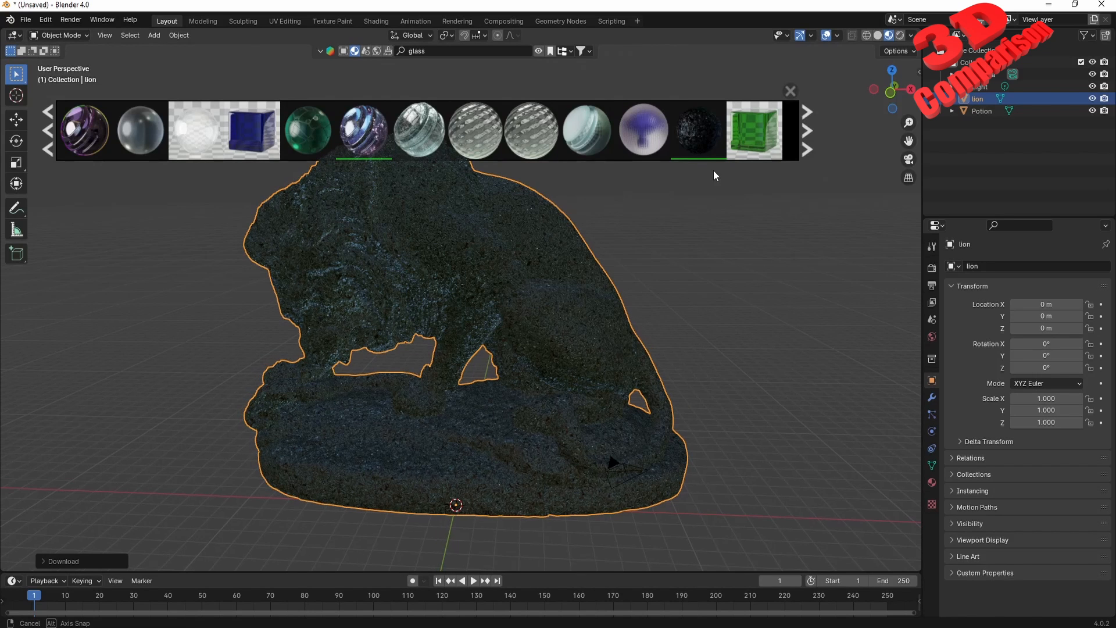
Switch to Blender, browse to further glass materials and apply the clear glass cube material to the lion
{"action": "middle_click_drag", "start_coordinate": [765, 140], "coordinate": [803, 134]}
{"action": "left_click", "coordinate": [808, 134]}
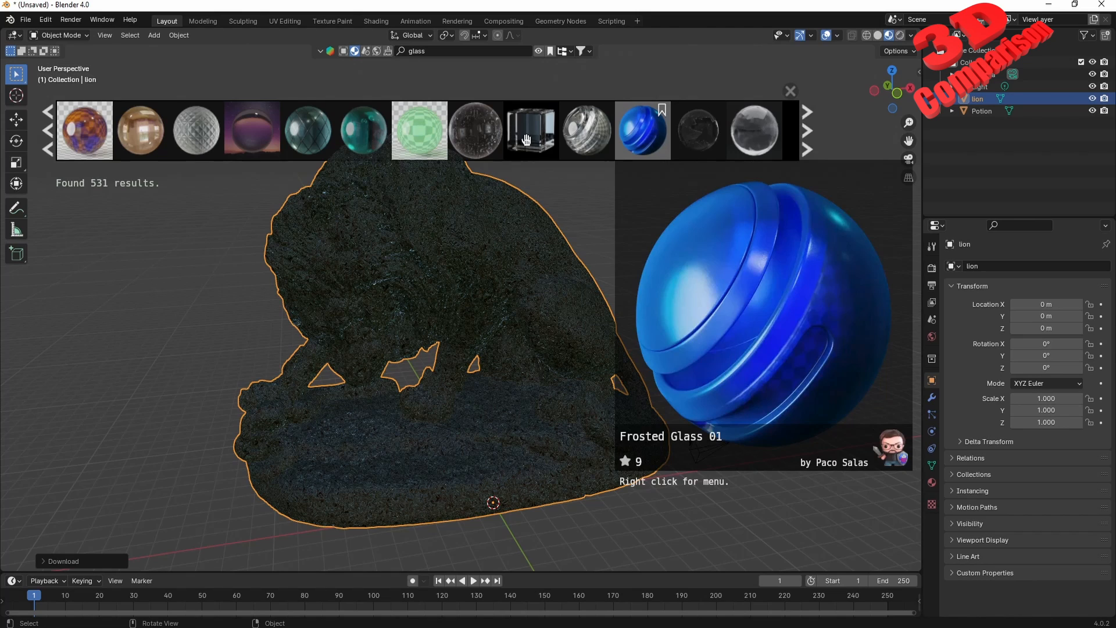
{"action": "left_click_drag", "start_coordinate": [526, 139], "coordinate": [427, 316]}
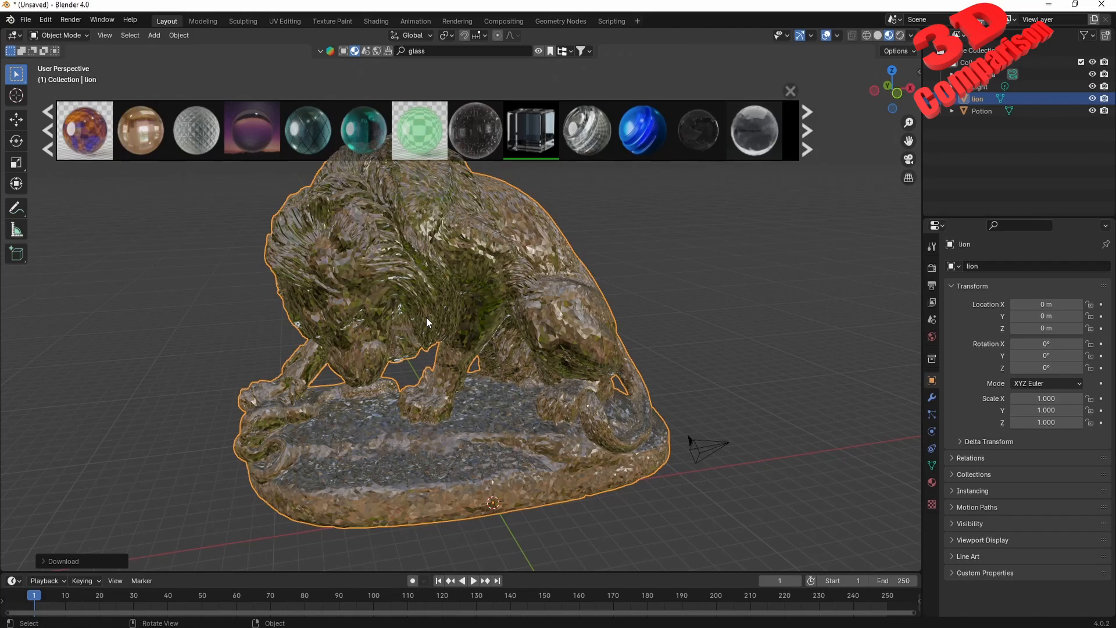
{"action": "middle_click_drag", "start_coordinate": [466, 410], "coordinate": [490, 395]}
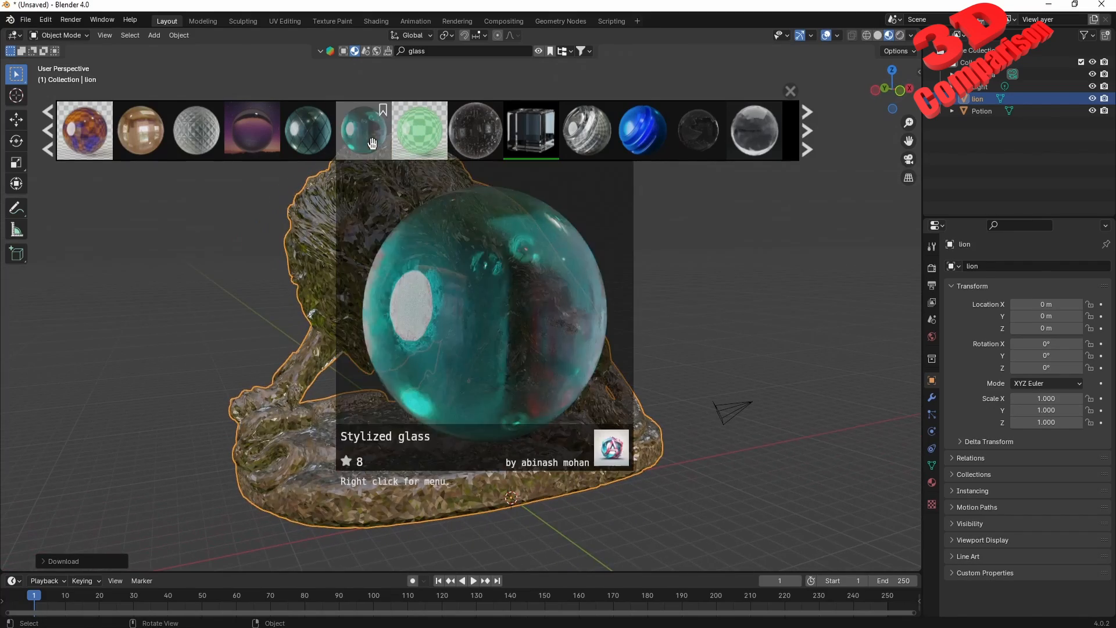
Apply the teal Stylized glass material to the lion and clear the selection
{"action": "left_click_drag", "start_coordinate": [364, 129], "coordinate": [471, 266]}
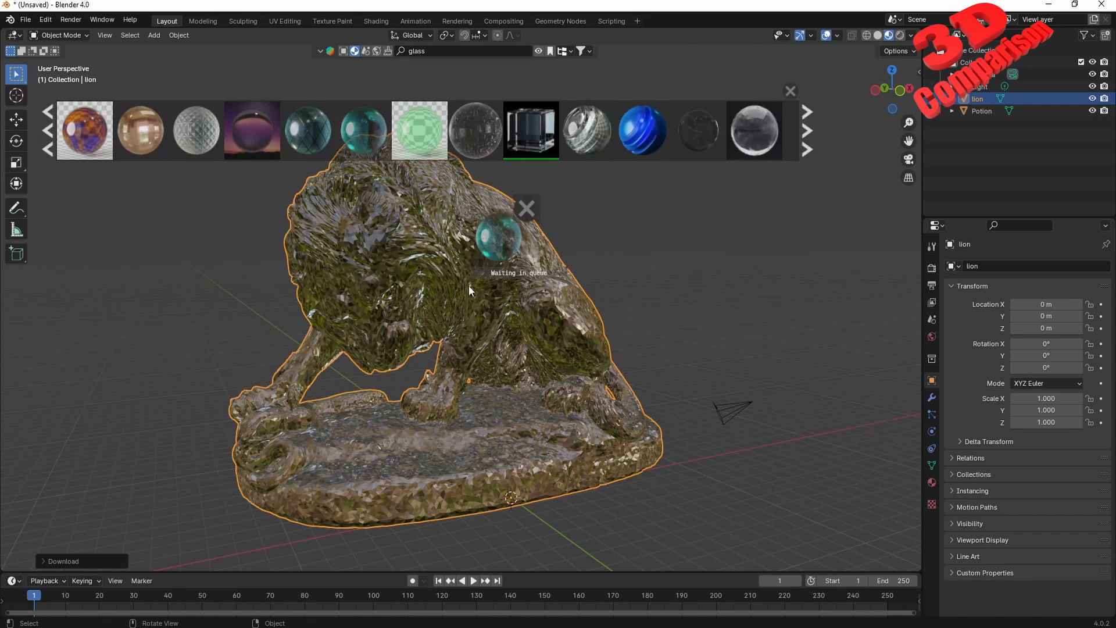
{"action": "left_click_drag", "start_coordinate": [584, 556], "coordinate": [9, 326]}
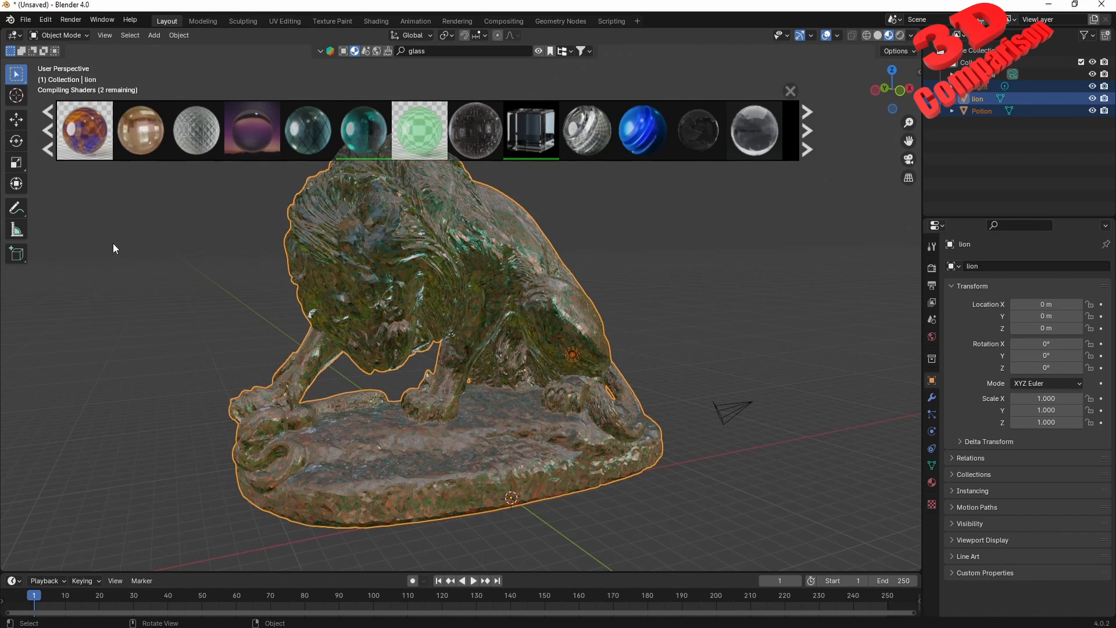
{"action": "left_click", "coordinate": [626, 536]}
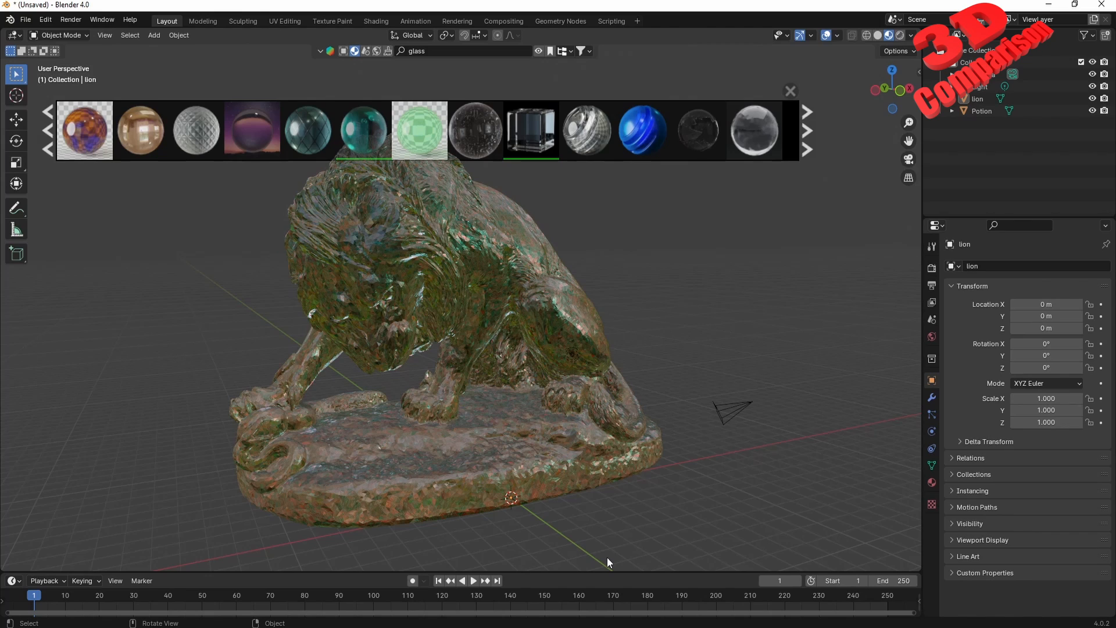